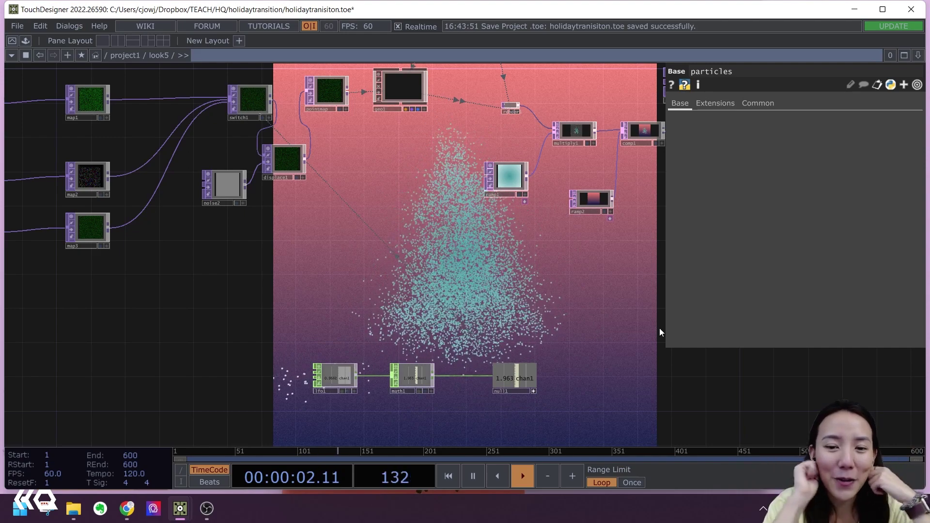
# - Examine the finished network, from the snowman, sphere and spruce geometry sources through to the particle components and their maps
pyautogui.scroll(-6, 592, 315)
pyautogui.scroll(6, 295, 202)
pyautogui.scroll(-5, 468, 245)
pyautogui.moveTo(471, 246); pyautogui.dragTo(372, 187)
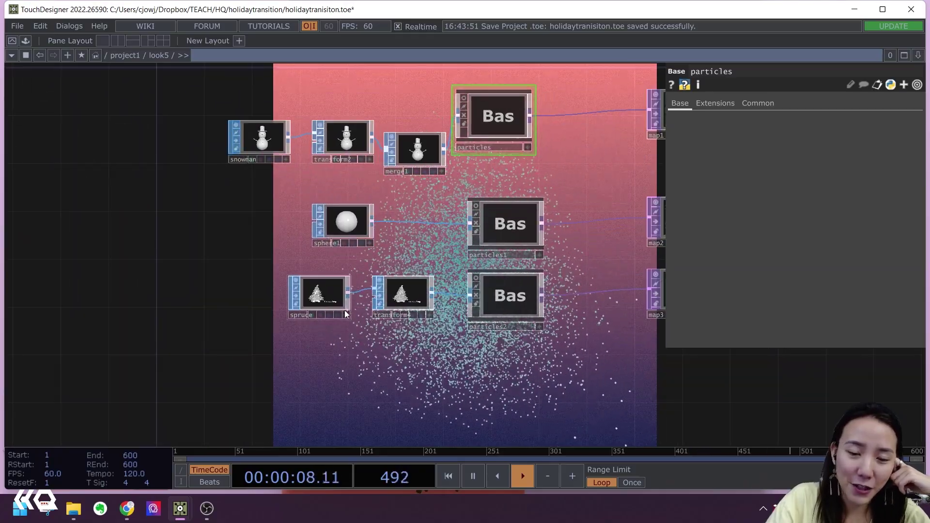
pyautogui.scroll(6, 343, 309)
pyautogui.scroll(3, 377, 324)
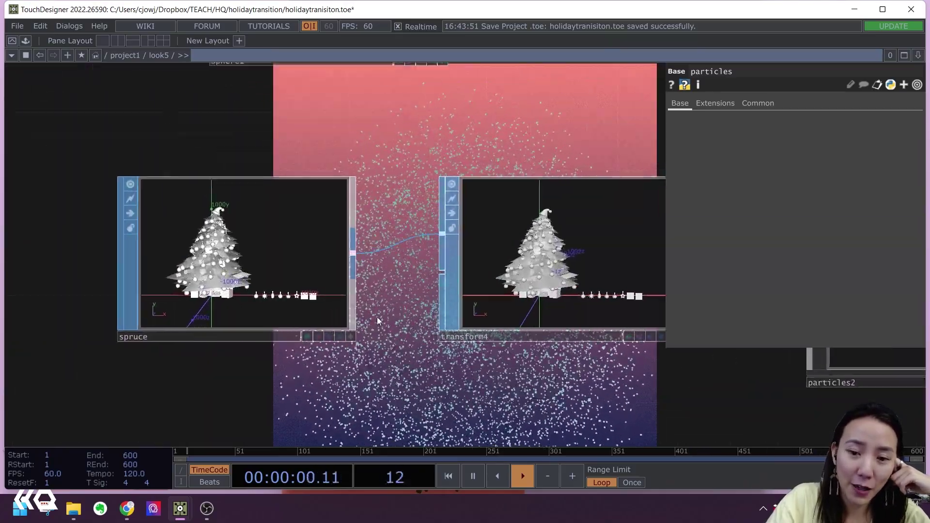
pyautogui.moveTo(361, 293); pyautogui.dragTo(271, 161)
pyautogui.scroll(-4, 383, 301)
pyautogui.scroll(-8, 153, 270)
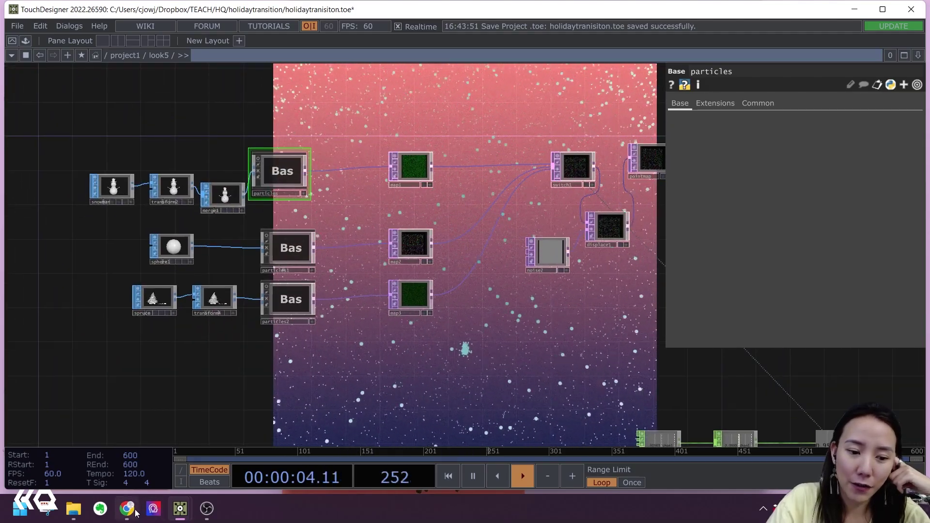
# - Switch to the browser, look through TurboSquid's free Christmas 3D models, and return to TouchDesigner
pyautogui.click(127, 509)
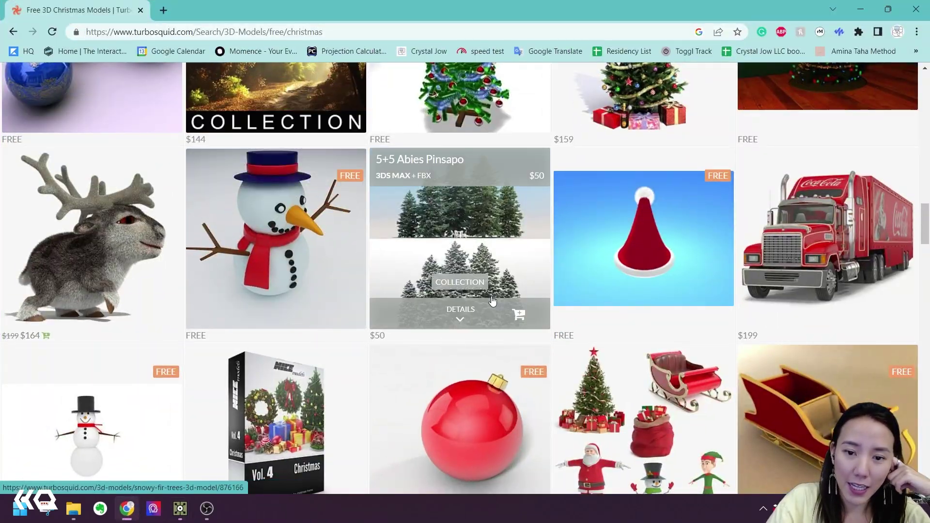
pyautogui.scroll(-10, 513, 291)
pyautogui.scroll(15, 513, 291)
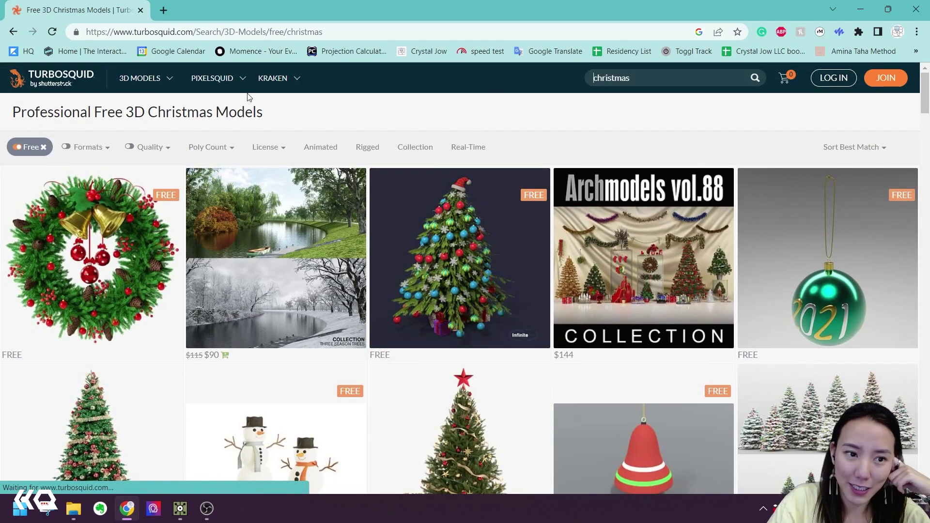
pyautogui.scroll(-10, 460, 218)
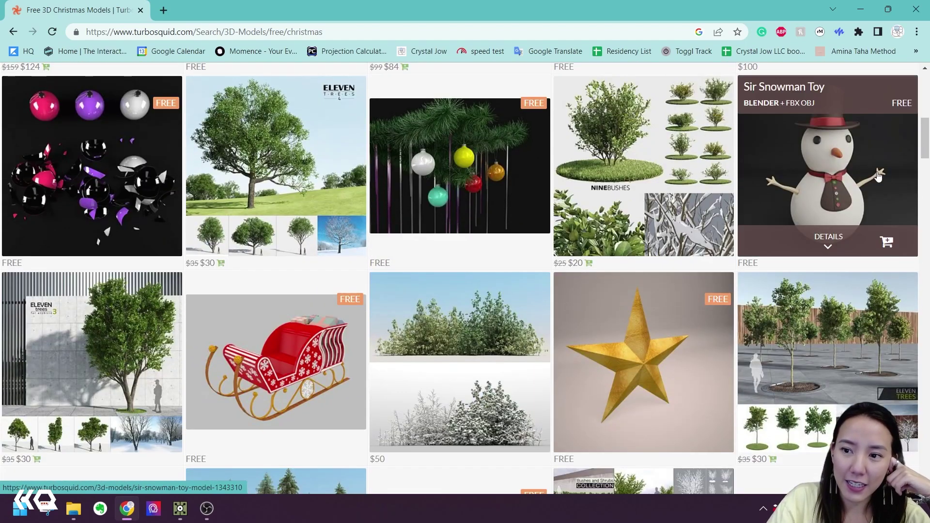
pyautogui.scroll(-3, 848, 162)
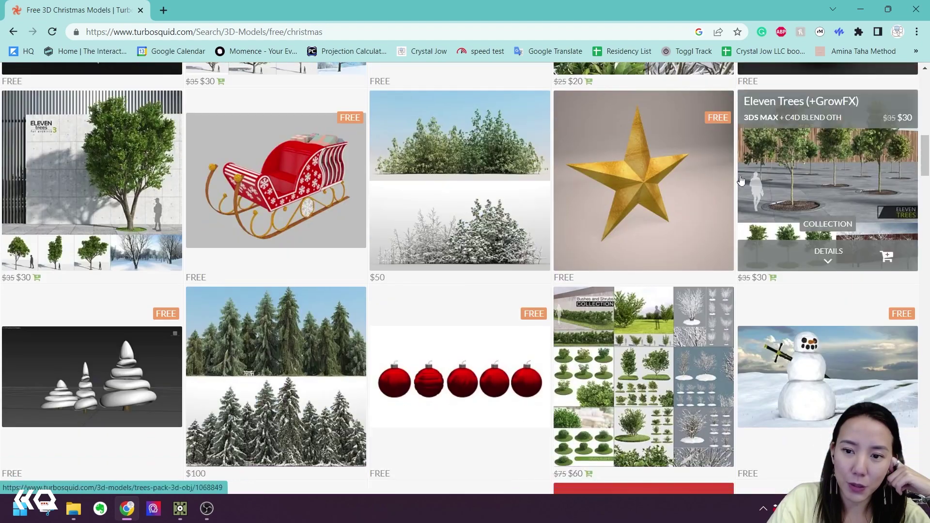
pyautogui.click(661, 183)
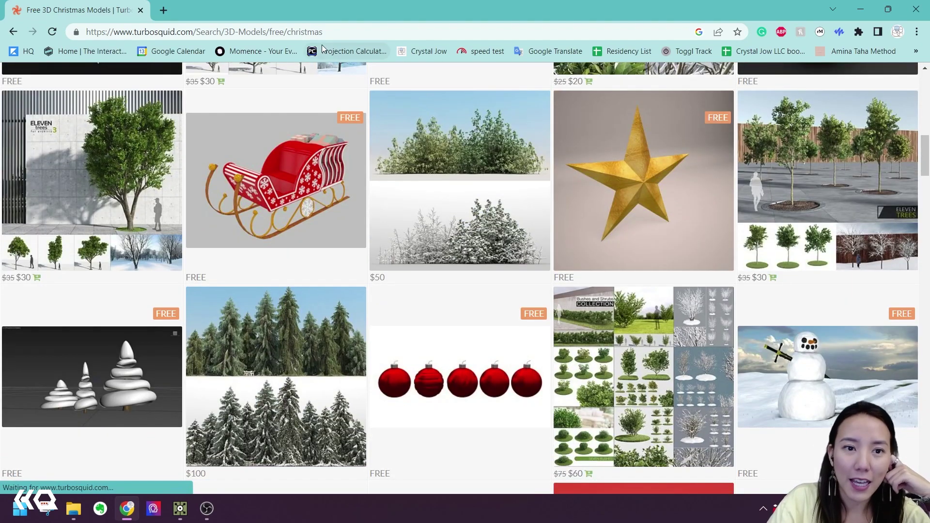
pyautogui.click(861, 11)
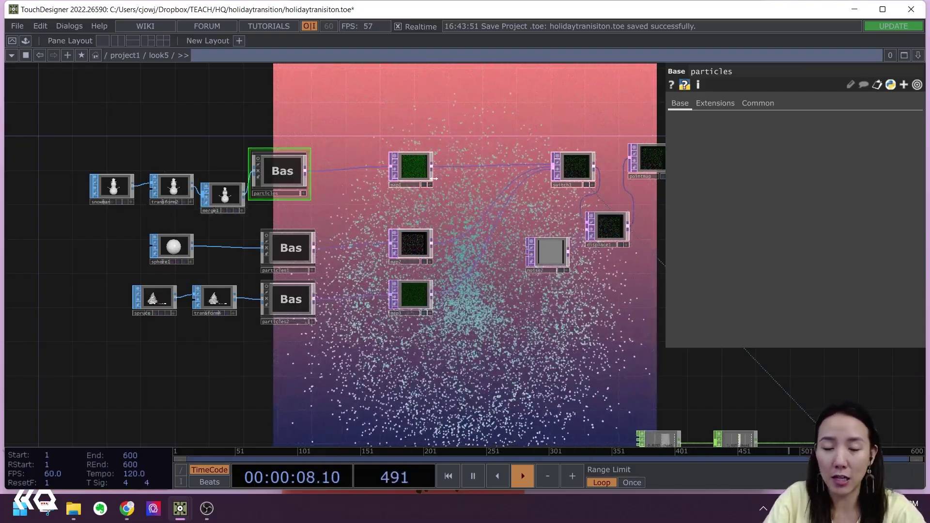
# - Delete all operators in the look5 network to start from an empty one
pyautogui.moveTo(583, 182); pyautogui.dragTo(466, 164, button='middle')
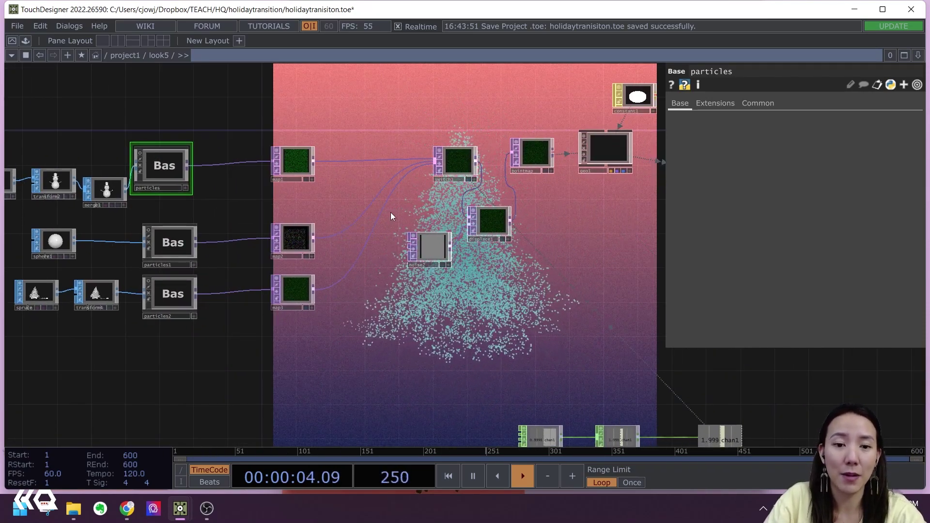
pyautogui.moveTo(545, 248); pyautogui.dragTo(429, 228, button='middle')
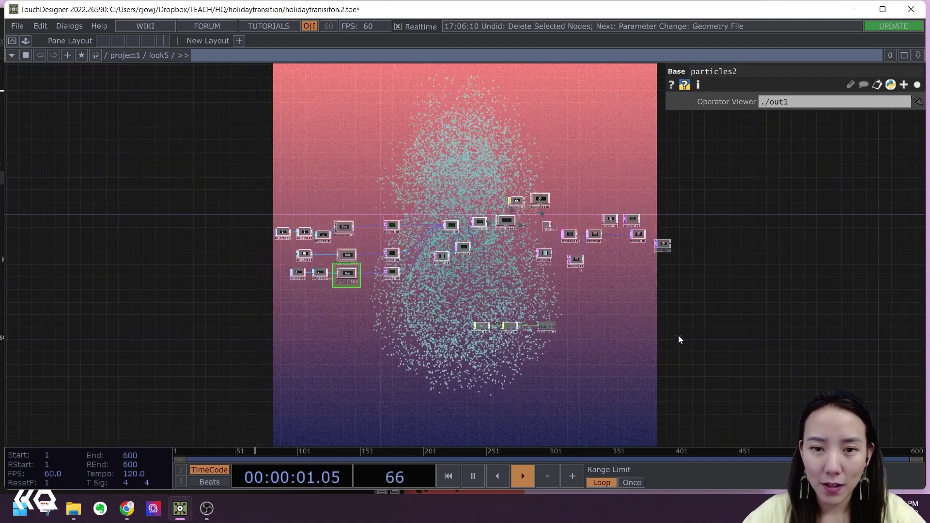
pyautogui.moveTo(731, 358); pyautogui.dragTo(249, 156)
pyautogui.press('Delete')
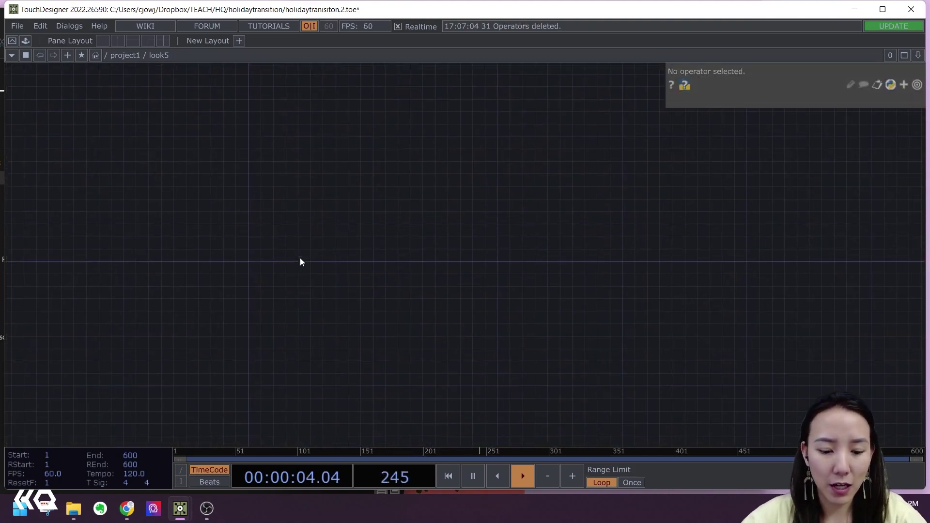
# - Add a File In SOP and load the snowman model as its geometry file
pyautogui.press('Tab')
pyautogui.write('file')
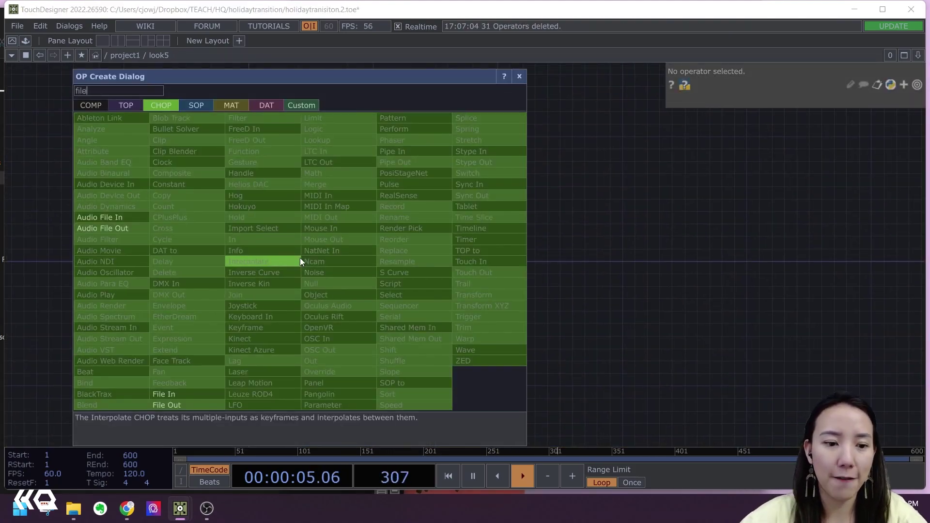
pyautogui.click(196, 106)
pyautogui.click(183, 199)
pyautogui.click(441, 215)
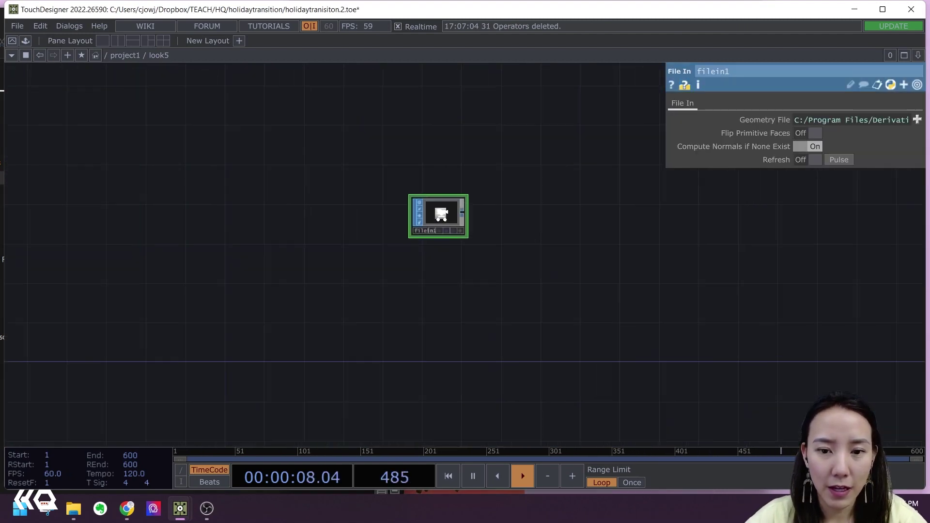
pyautogui.click(911, 119)
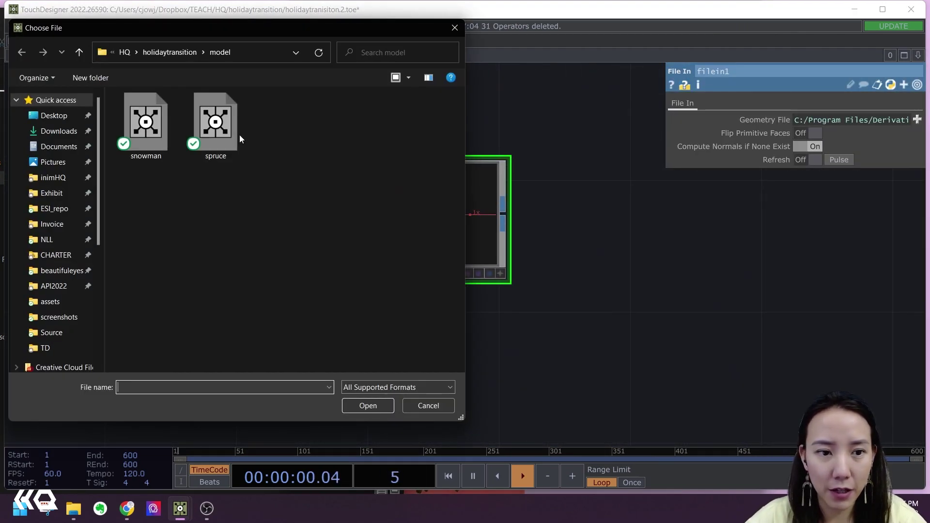
pyautogui.click(145, 125)
pyautogui.click(370, 411)
# - Duplicate the snowman File In below the original and load the spruce model into the copy
pyautogui.hotkey('ctrl', 'v')
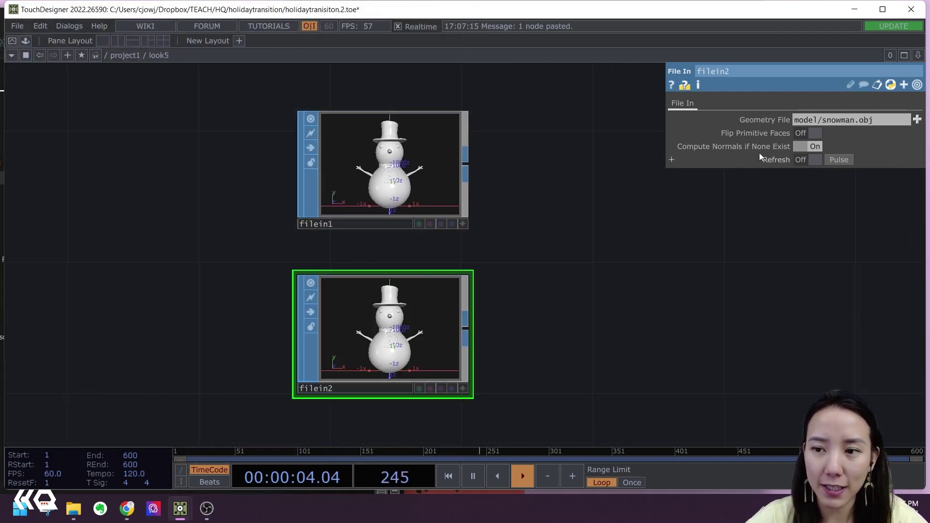
pyautogui.click(900, 121)
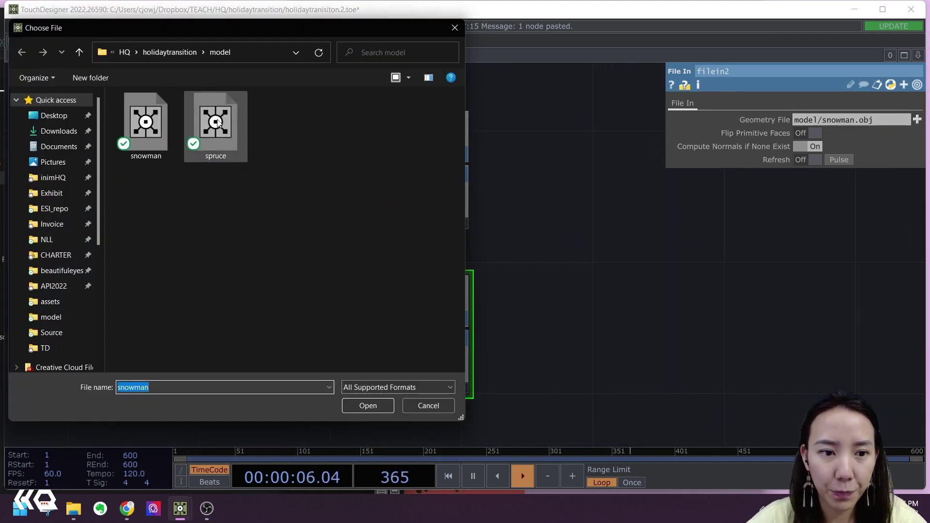
pyautogui.click(218, 123)
pyautogui.click(366, 410)
pyautogui.scroll(-3, 504, 333)
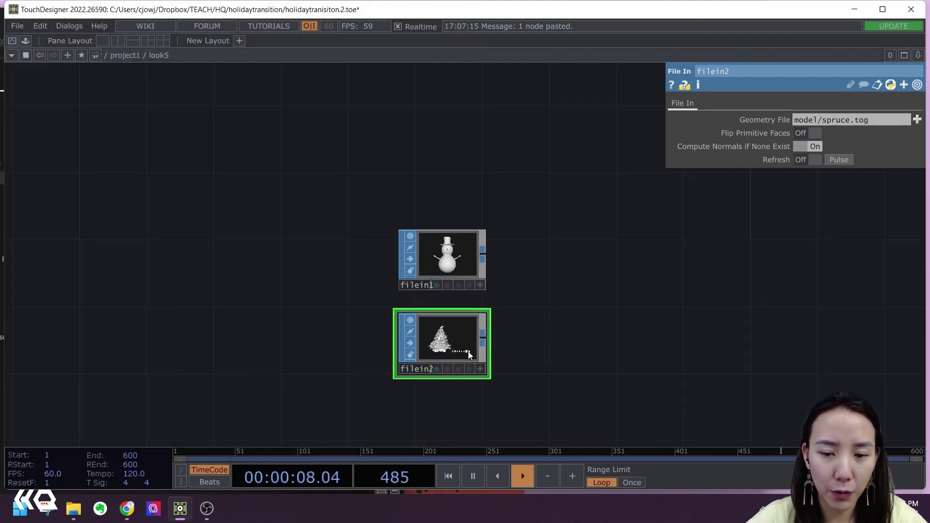
# - Append a Transform SOP to the output of the snowman File In
pyautogui.scroll(3, 502, 290)
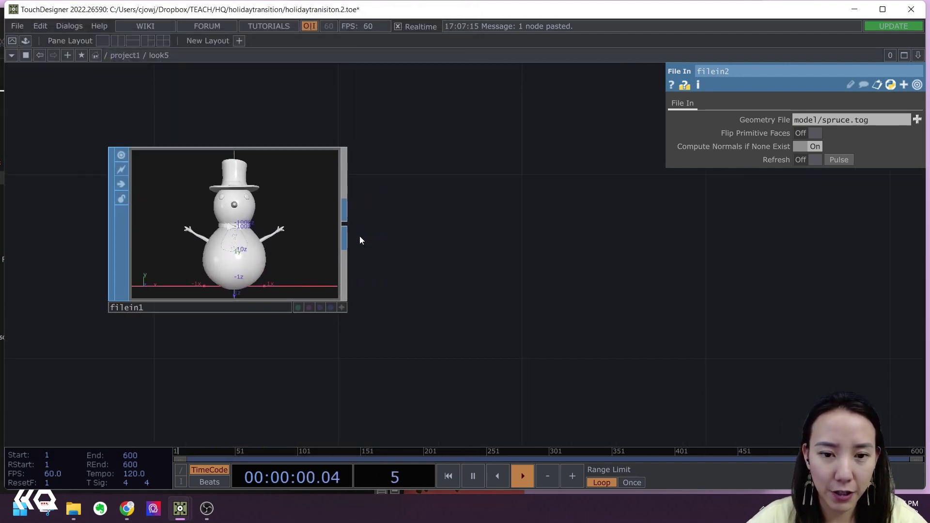
pyautogui.press('Tab')
pyautogui.rightClick(347, 224)
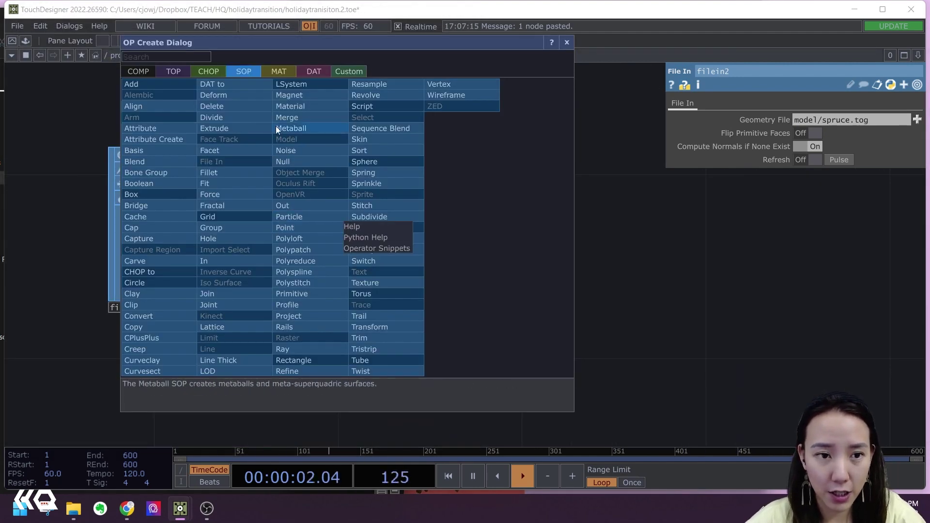
pyautogui.click(182, 57)
pyautogui.write('tra')
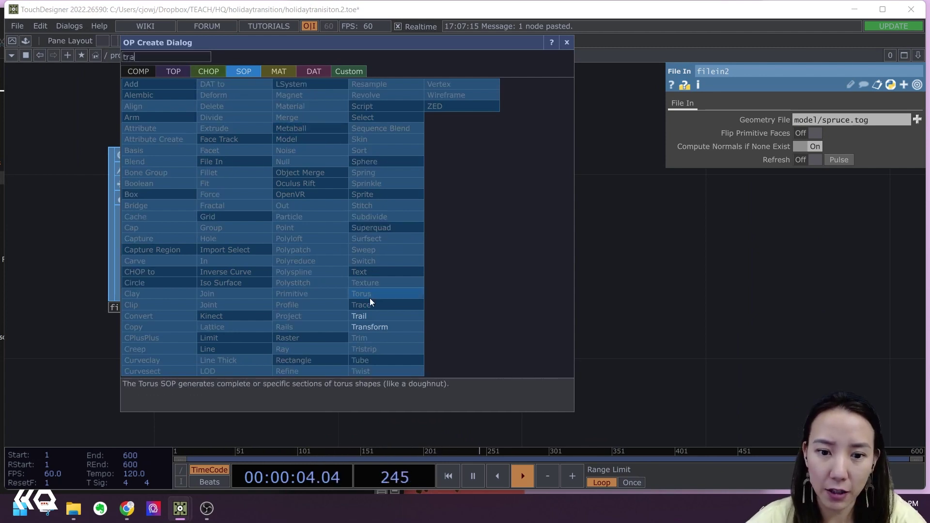
pyautogui.click(371, 326)
pyautogui.click(532, 223)
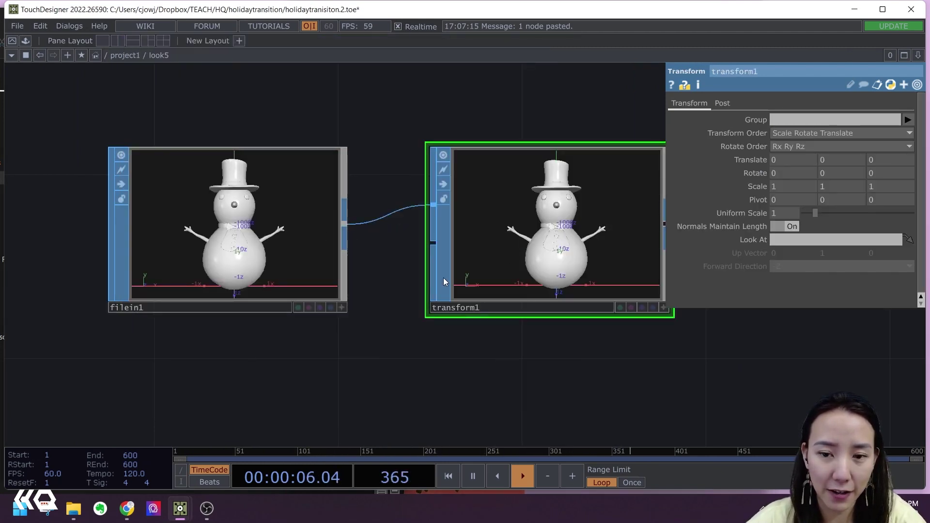
# - Append a Sprinkle SOP to the output of the snowman's Transform
pyautogui.scroll(-5, 405, 343)
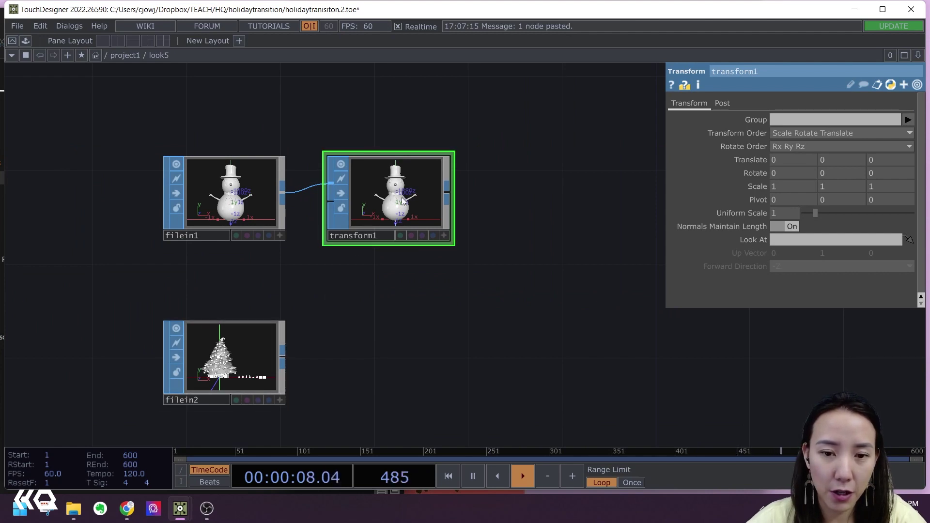
pyautogui.scroll(4, 456, 223)
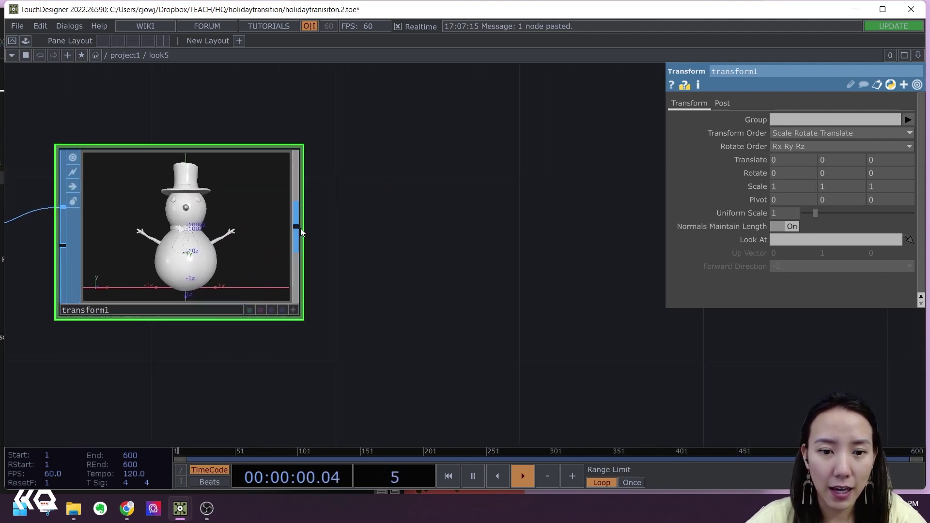
pyautogui.press('Tab')
pyautogui.write('spri')
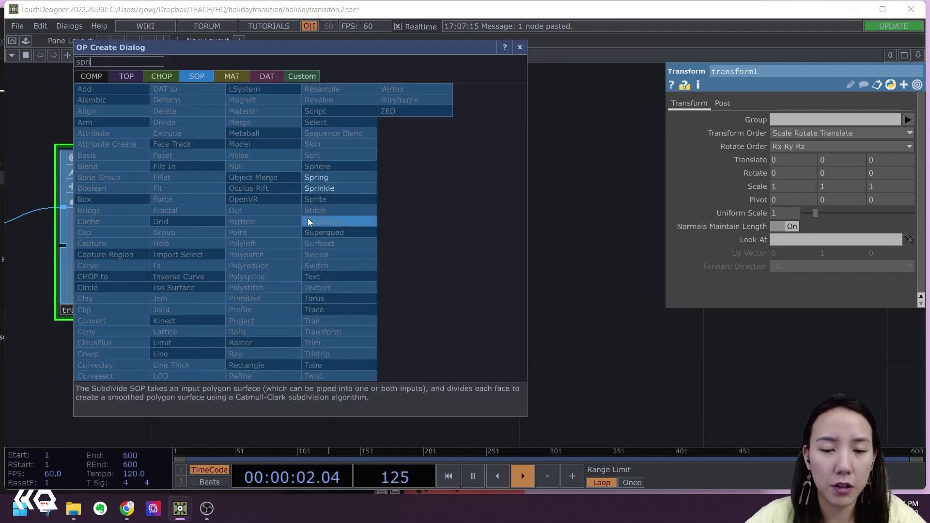
pyautogui.click(330, 188)
pyautogui.click(498, 232)
# - Set the Sprinkle's number of points to 10000
pyautogui.scroll(3, 524, 310)
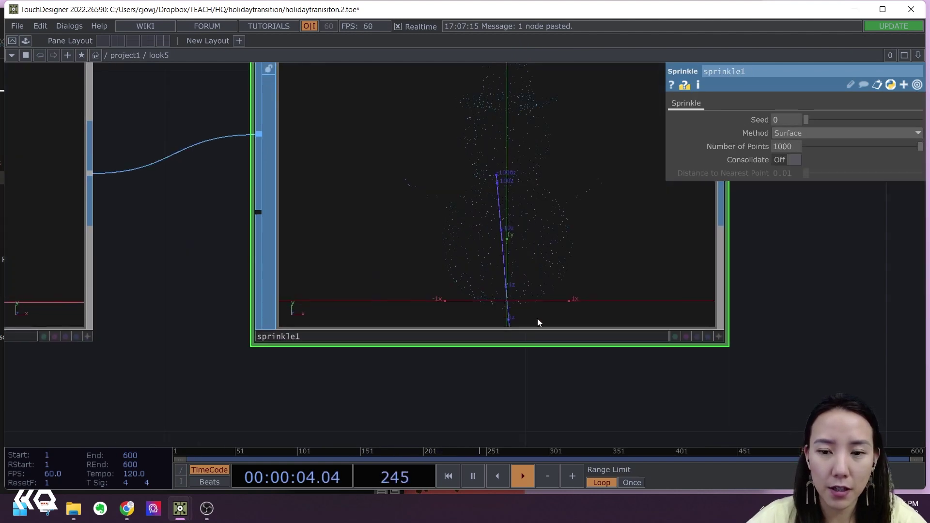
pyautogui.scroll(-3, 457, 366)
pyautogui.scroll(2, 474, 237)
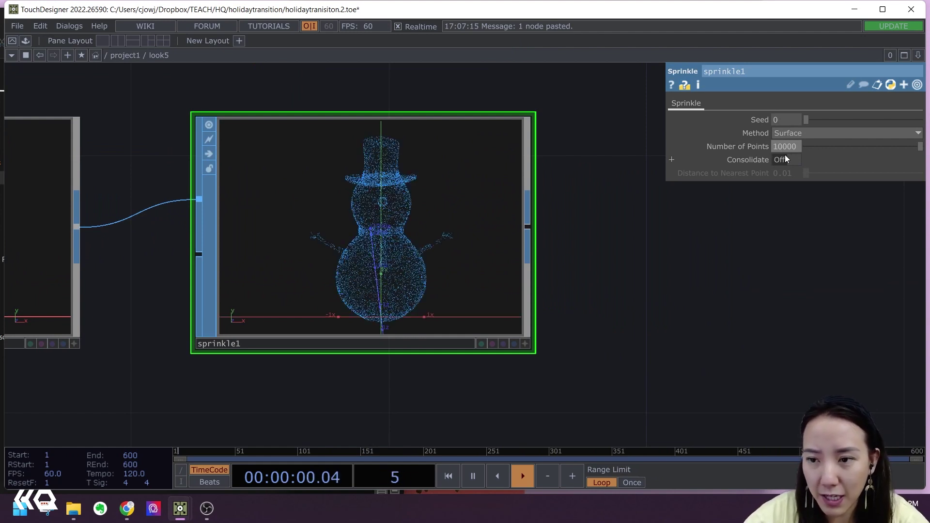
pyautogui.scroll(-1, 741, 208)
pyautogui.scroll(-2, 483, 299)
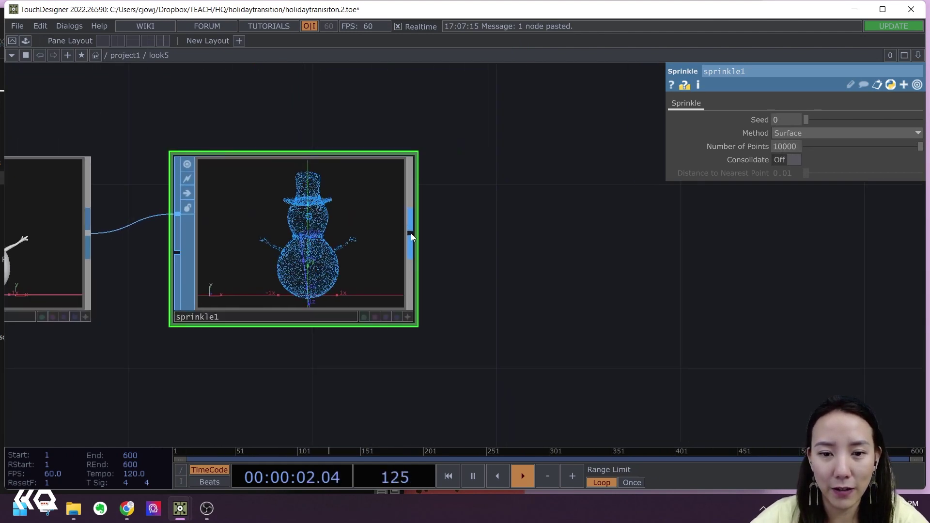
# - Append a Null SOP to the output of the Sprinkle
pyautogui.press('Tab')
pyautogui.rightClick(410, 229)
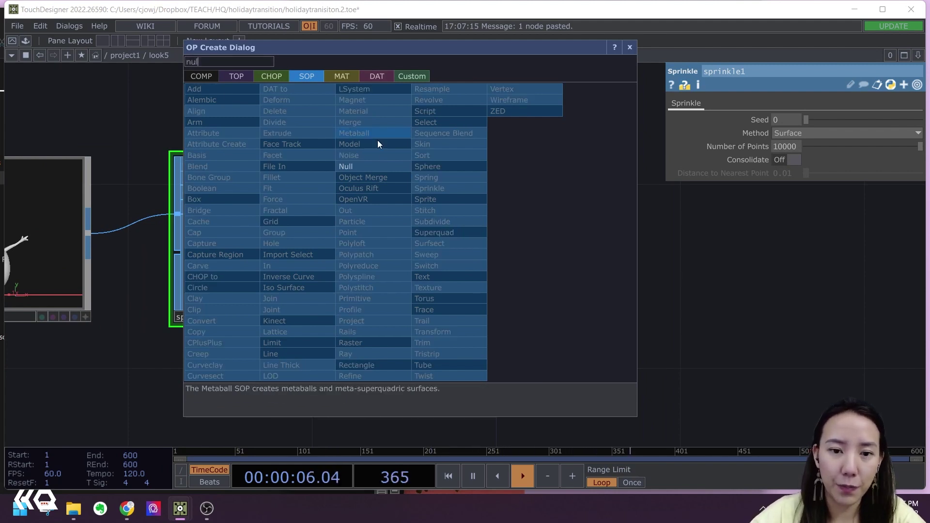
pyautogui.click(382, 167)
pyautogui.click(576, 246)
# - Rename the Null as snowman_particle
pyautogui.moveTo(547, 346); pyautogui.dragTo(383, 345)
pyautogui.doubleClick(363, 313)
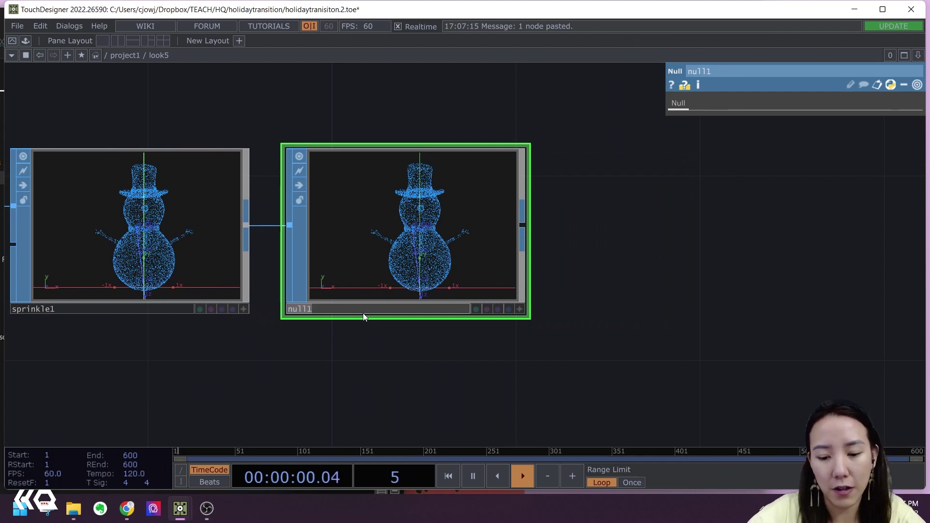
pyautogui.write('snowm')
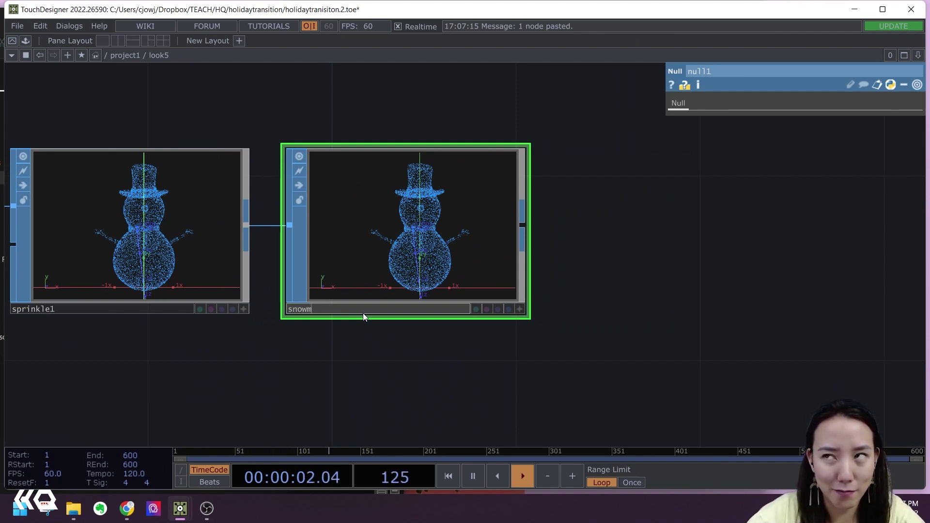
pyautogui.write('an_pat')
pyautogui.press('Return')
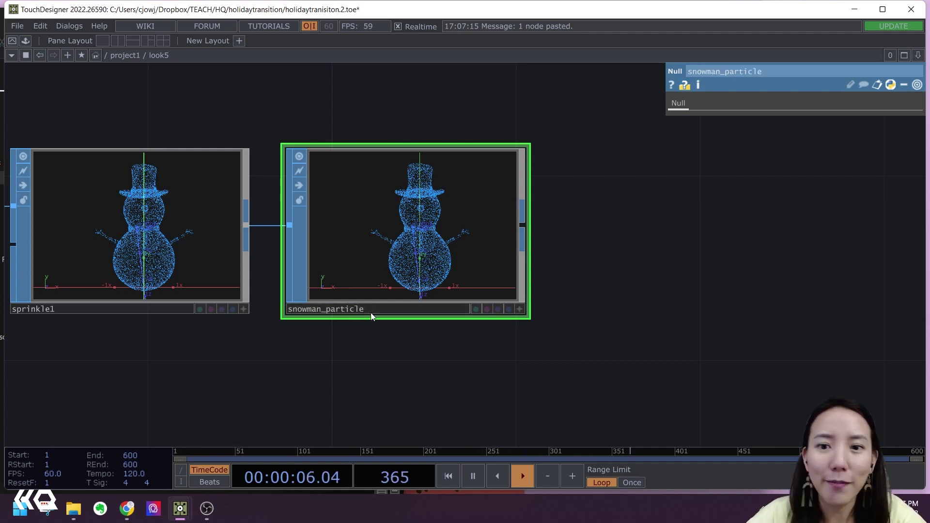
# - Convert the snowman_particle points to channels by appending a SOP to CHOP
pyautogui.moveTo(509, 337); pyautogui.dragTo(387, 346)
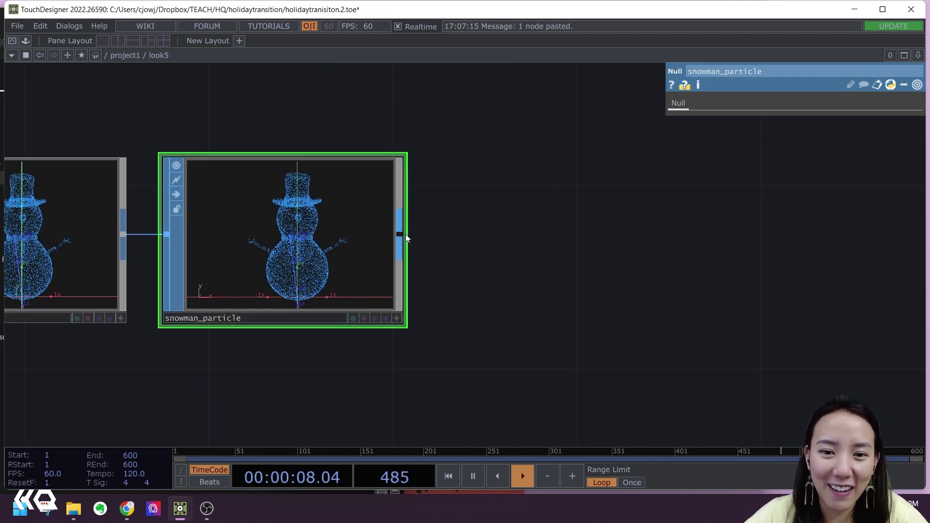
pyautogui.rightClick(405, 235)
pyautogui.click(275, 82)
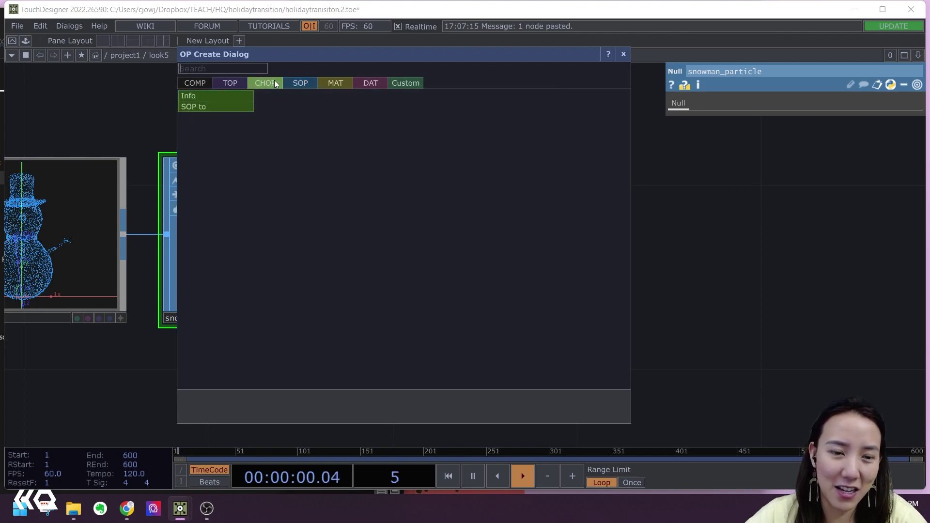
pyautogui.click(223, 106)
pyautogui.click(571, 235)
pyautogui.hscroll(3, 414, 232)
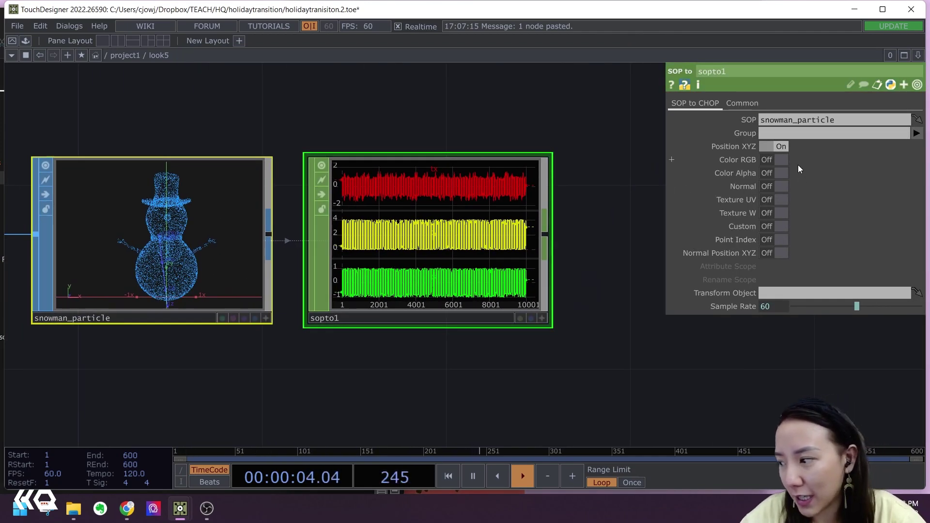
# - Append a Null CHOP to the output of the SOP to CHOP
pyautogui.click(740, 103)
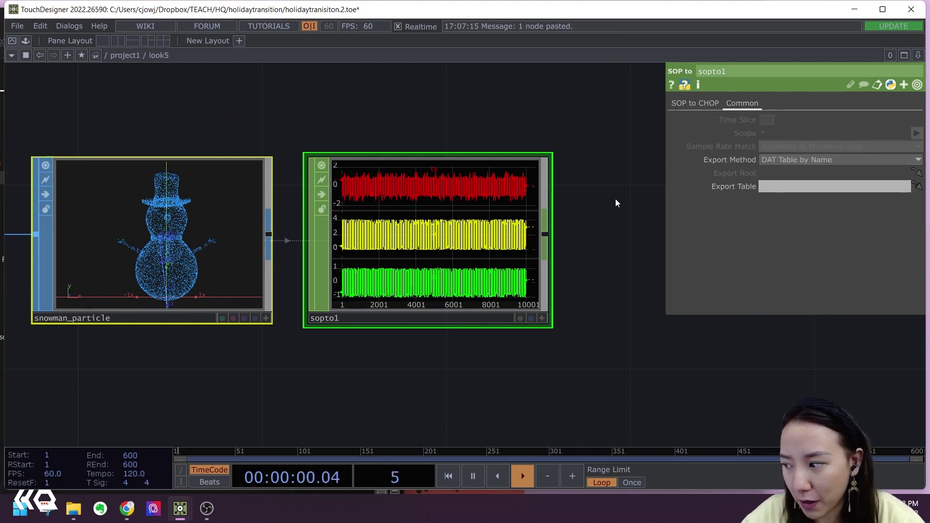
pyautogui.hscroll(5, 529, 313)
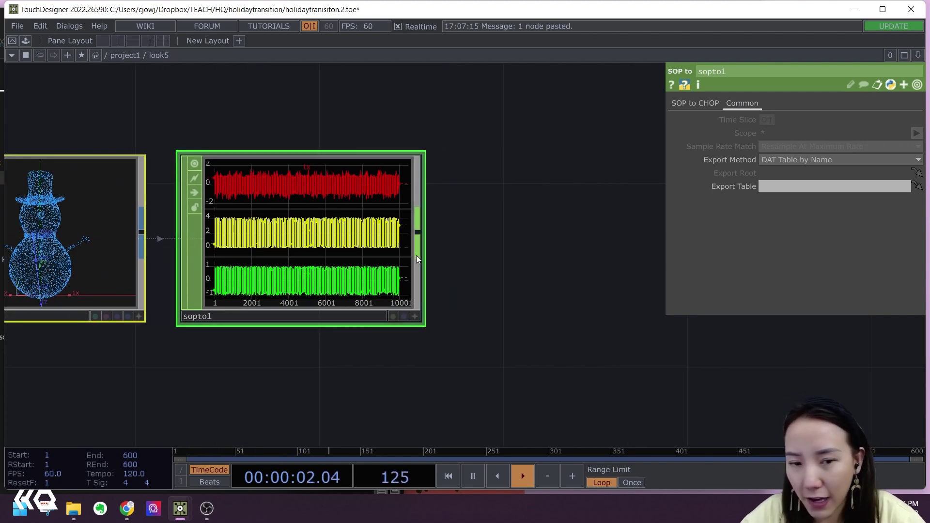
pyautogui.click(419, 232)
pyautogui.write('n')
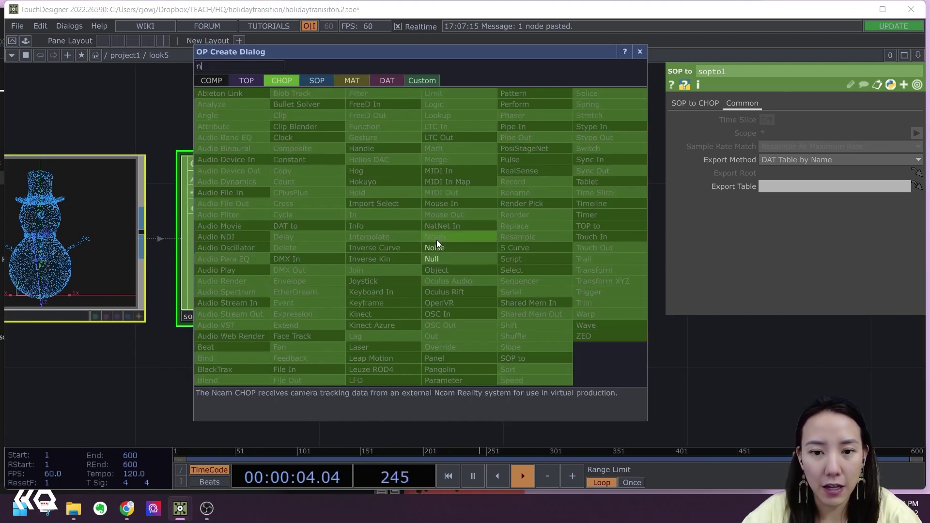
pyautogui.click(448, 259)
pyautogui.click(575, 250)
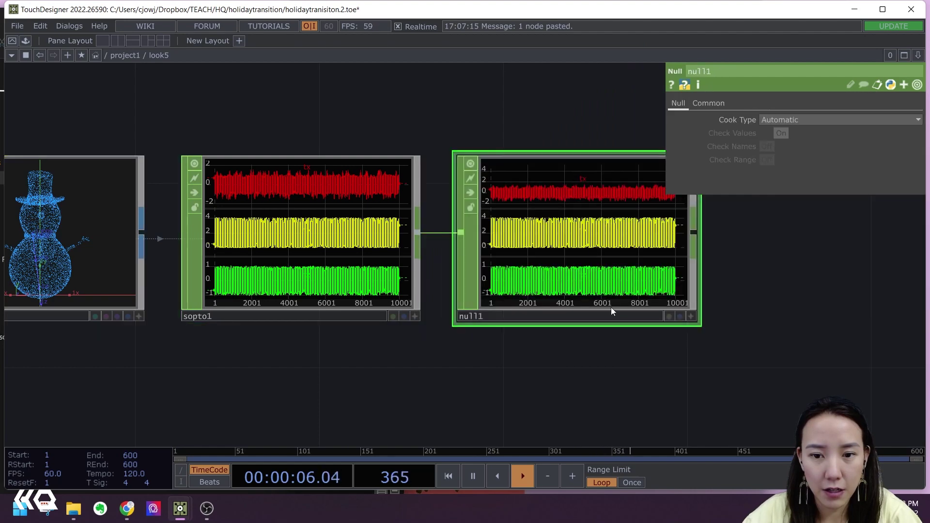
# - Turn the Null's channels into an image by appending a CHOP to TOP
pyautogui.moveTo(629, 333); pyautogui.dragTo(349, 382)
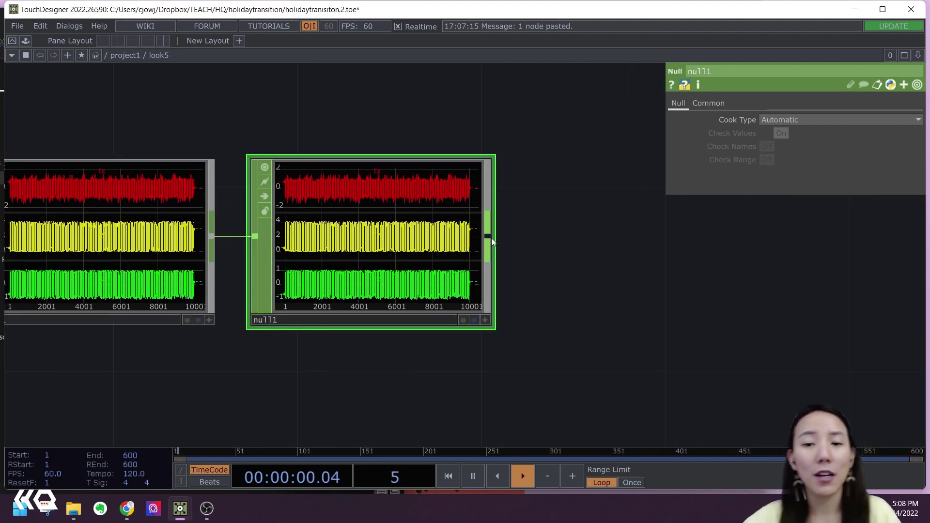
pyautogui.click(491, 238)
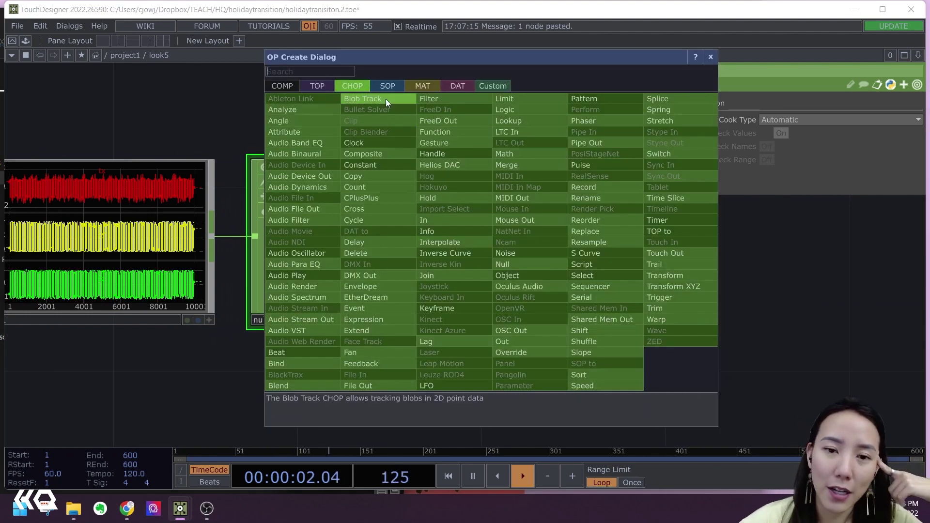
pyautogui.click(324, 87)
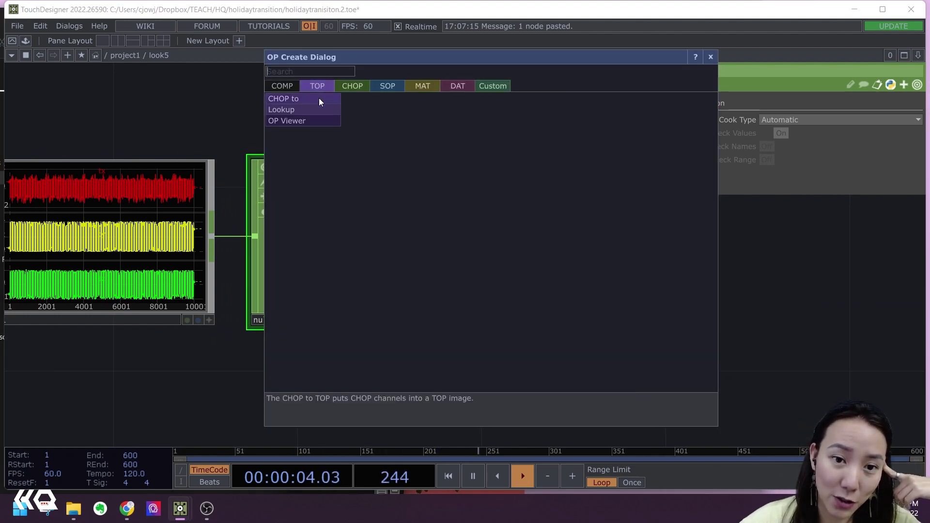
pyautogui.click(319, 98)
pyautogui.click(668, 240)
# - Set the CHOP to TOP's data format to RGB and its image layout to Fit to Square (Combine Sets)
pyautogui.scroll(2, 658, 253)
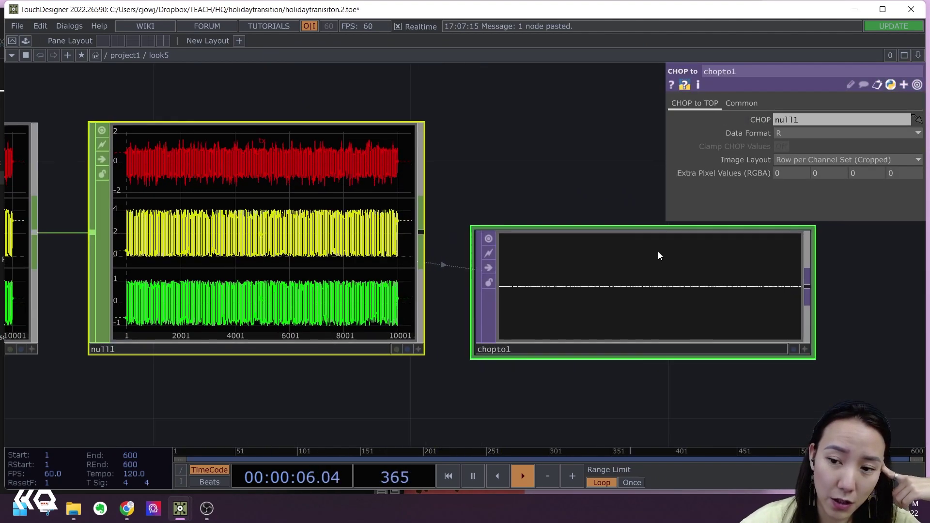
pyautogui.scroll(3, 605, 261)
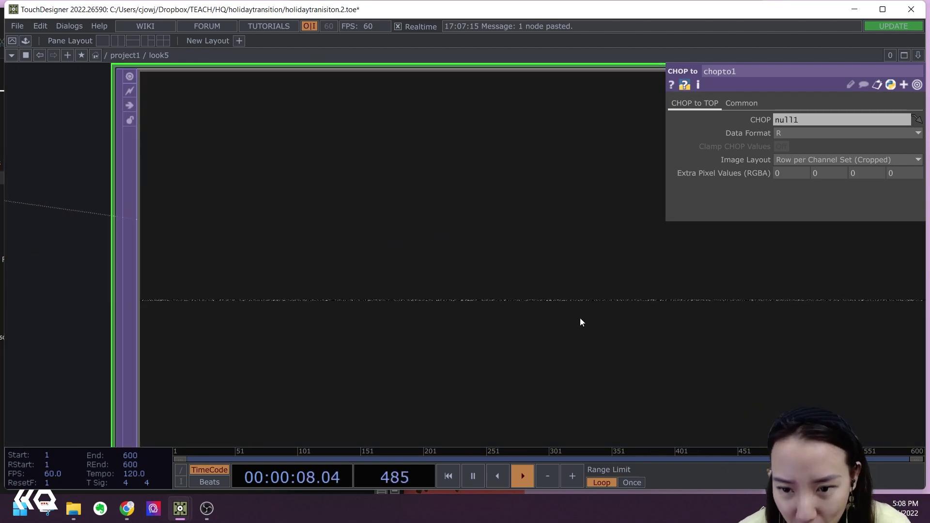
pyautogui.scroll(-3, 582, 318)
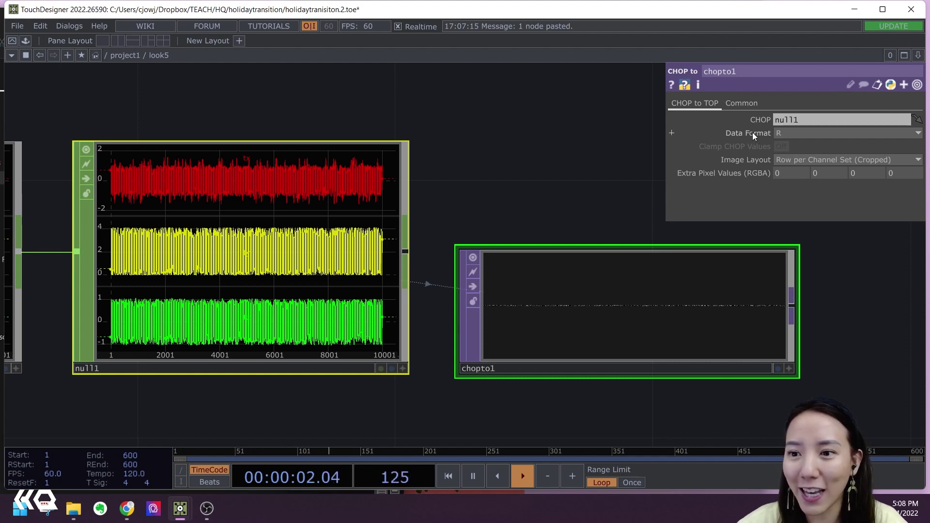
pyautogui.click(782, 136)
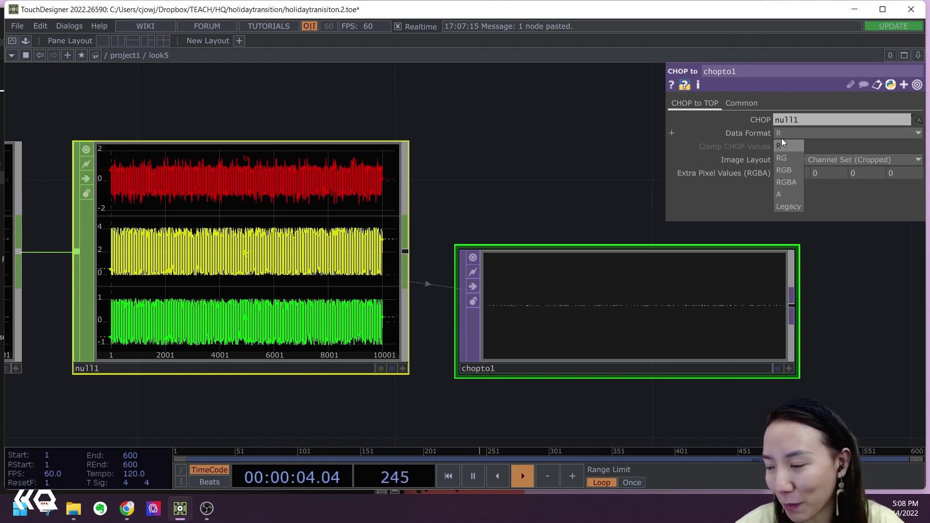
pyautogui.click(795, 171)
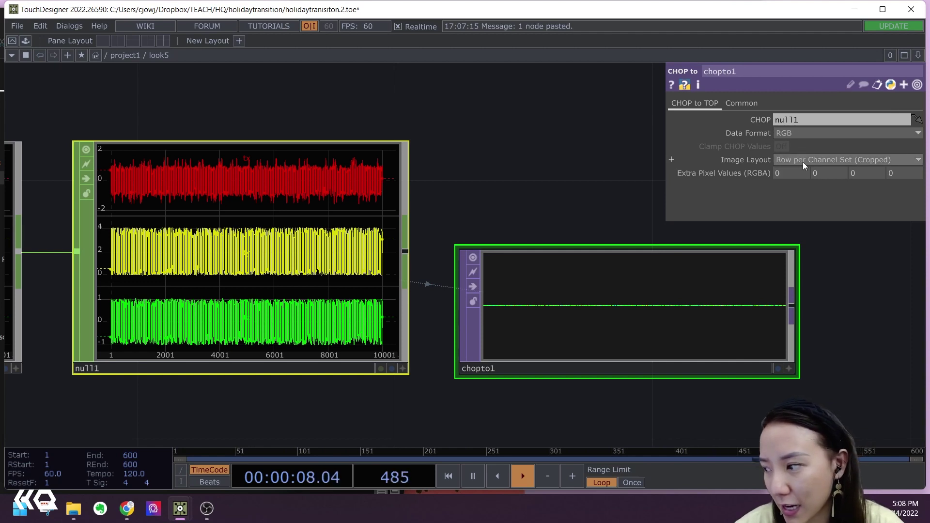
pyautogui.click(788, 164)
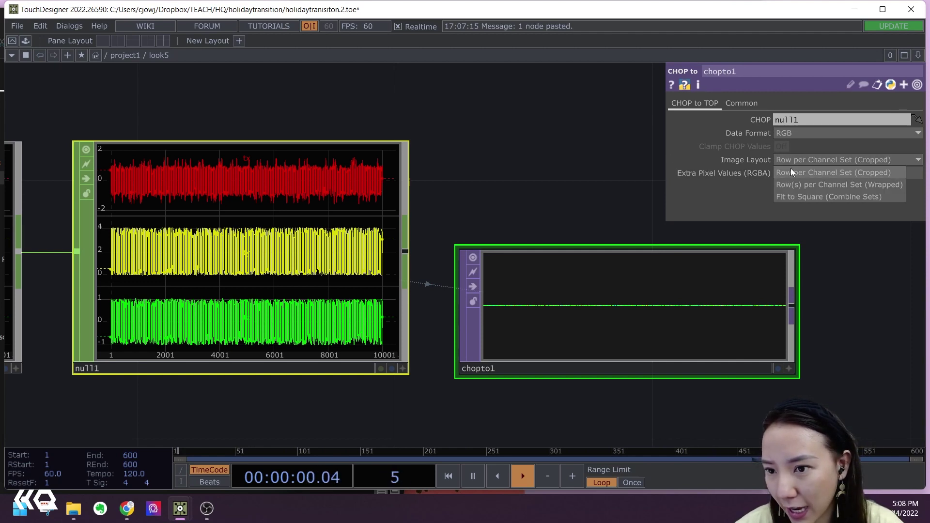
pyautogui.click(795, 200)
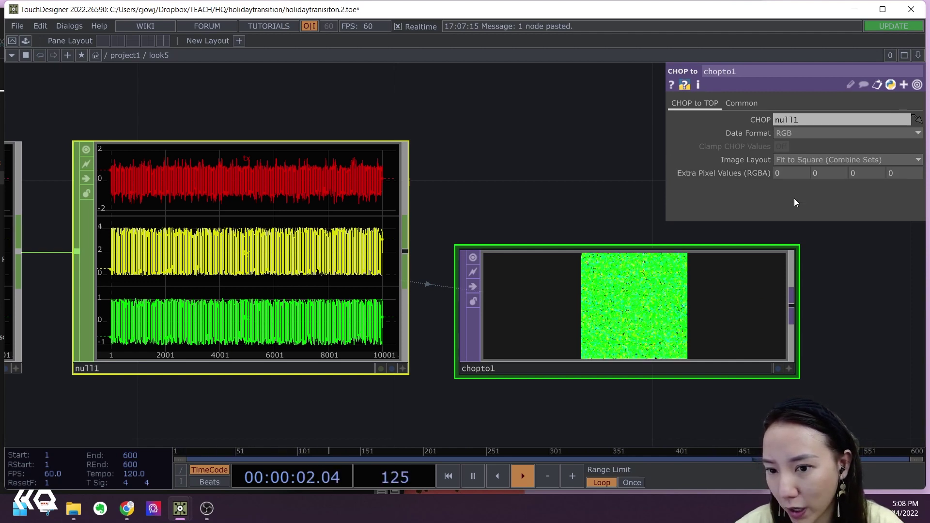
# - Append a Null TOP to the CHOP to TOP and inspect its node information
pyautogui.scroll(-3, 658, 87)
pyautogui.moveTo(639, 336); pyautogui.dragTo(546, 344)
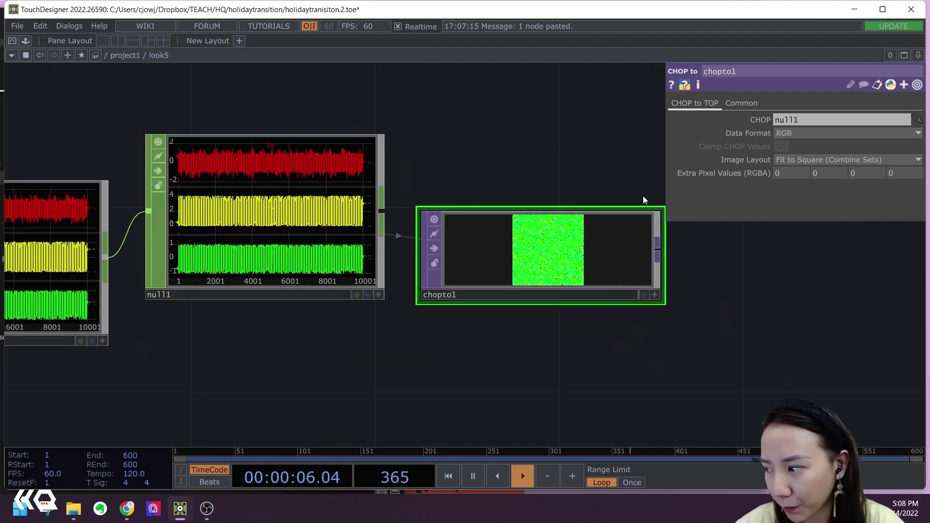
pyautogui.scroll(-3, 643, 196)
pyautogui.moveTo(638, 287); pyautogui.dragTo(500, 289)
pyautogui.scroll(3, 508, 233)
pyautogui.moveTo(475, 231); pyautogui.dragTo(507, 221)
pyautogui.moveTo(589, 293); pyautogui.dragTo(437, 300)
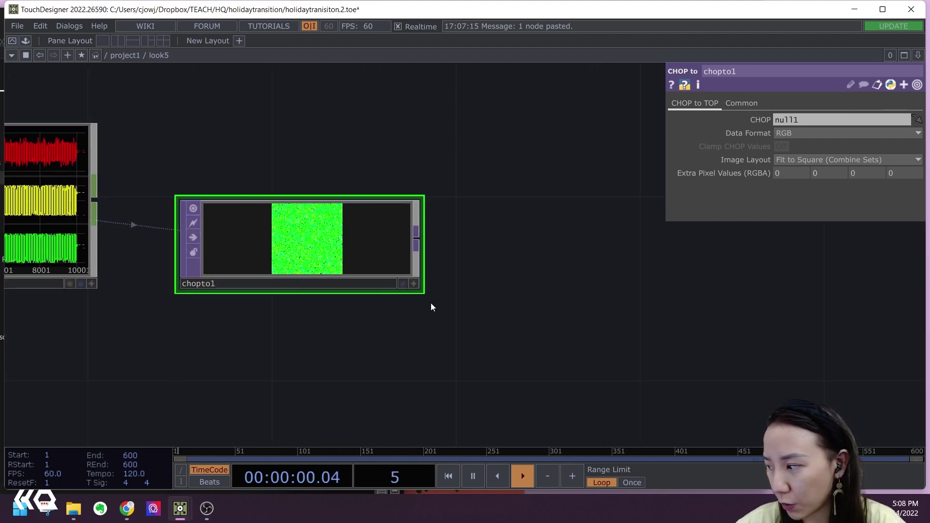
pyautogui.rightClick(420, 242)
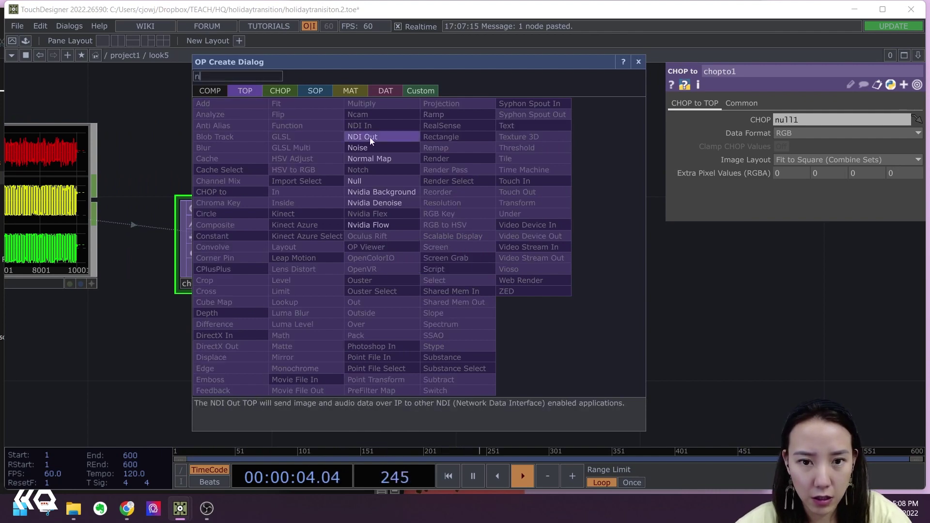
pyautogui.press('Escape')
pyautogui.click(666, 237)
pyautogui.scroll(-5, 557, 284)
pyautogui.moveTo(418, 295); pyautogui.dragTo(242, 304)
pyautogui.middleClick(434, 257)
pyautogui.middleClick(451, 264)
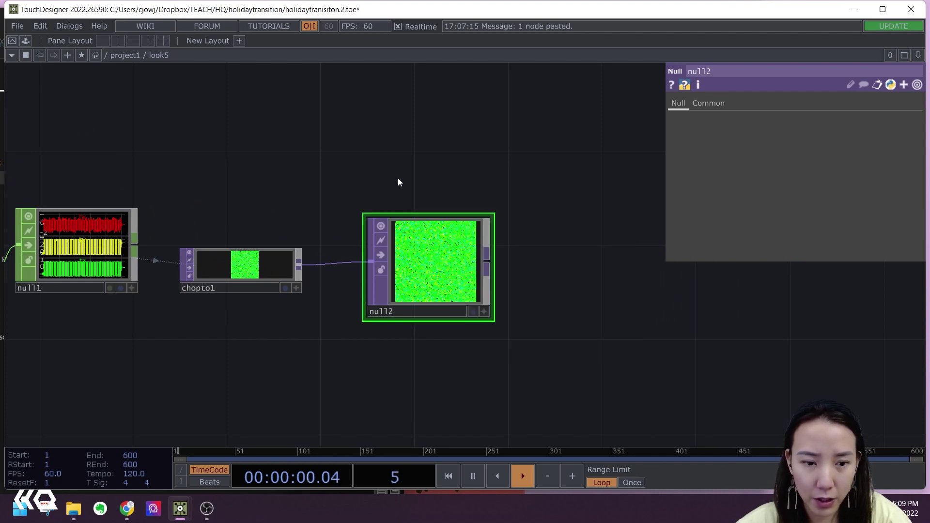
# - Duplicate the snowman chain from the Transform through the final Null and feed the spruce model into the copied Transform
pyautogui.press('h')
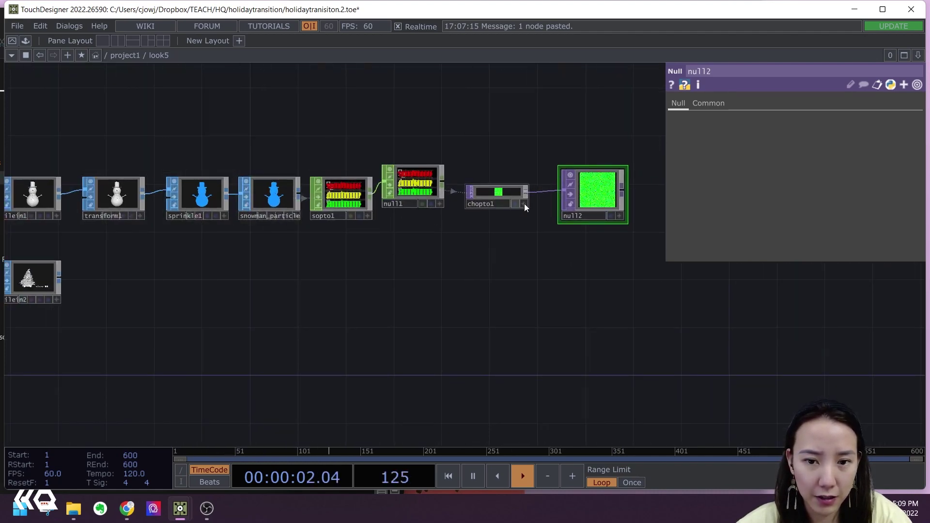
pyautogui.scroll(-3, 310, 297)
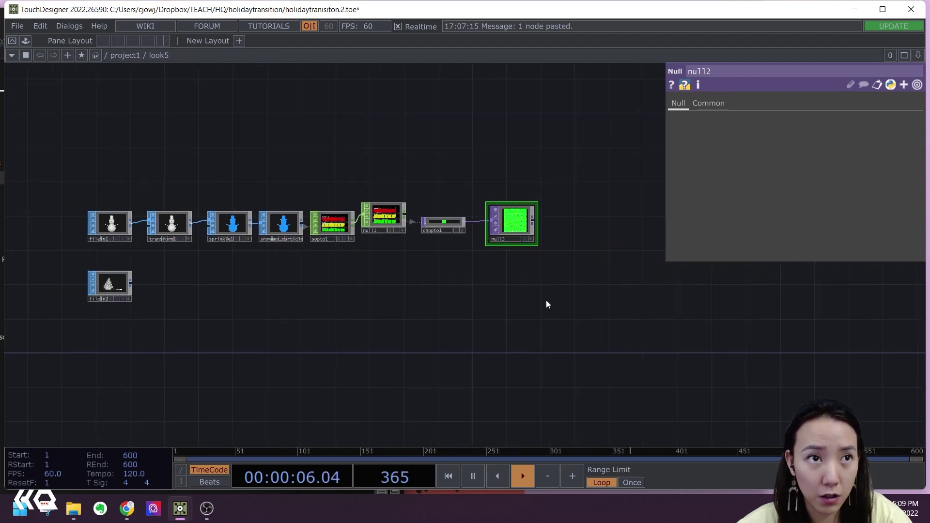
pyautogui.moveTo(546, 300); pyautogui.dragTo(148, 188)
pyautogui.hotkey('ctrl', 'c')
pyautogui.hotkey('ctrl', 'v')
pyautogui.scroll(5, 130, 278)
pyautogui.moveTo(131, 289); pyautogui.dragTo(168, 268)
pyautogui.hotkey('ctrl', 'z')
pyautogui.moveTo(122, 286); pyautogui.dragTo(156, 263)
# - Compare the node information of the snowman's and spruce's final Null TOPs, checking image size and pixel count
pyautogui.moveTo(639, 373); pyautogui.dragTo(506, 367)
pyautogui.moveTo(572, 355); pyautogui.dragTo(305, 381)
pyautogui.middleClick(466, 265)
pyautogui.middleClick(465, 167)
pyautogui.middleClick(469, 271)
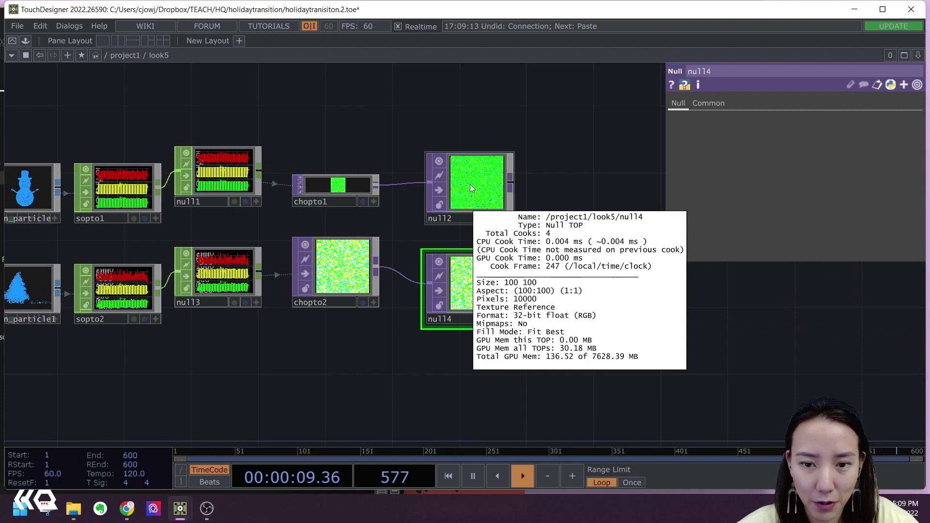
pyautogui.middleClick(469, 278)
pyautogui.scroll(-5, 475, 189)
pyautogui.moveTo(502, 238); pyautogui.dragTo(563, 229)
pyautogui.scroll(7, 551, 194)
pyautogui.scroll(-3, 552, 194)
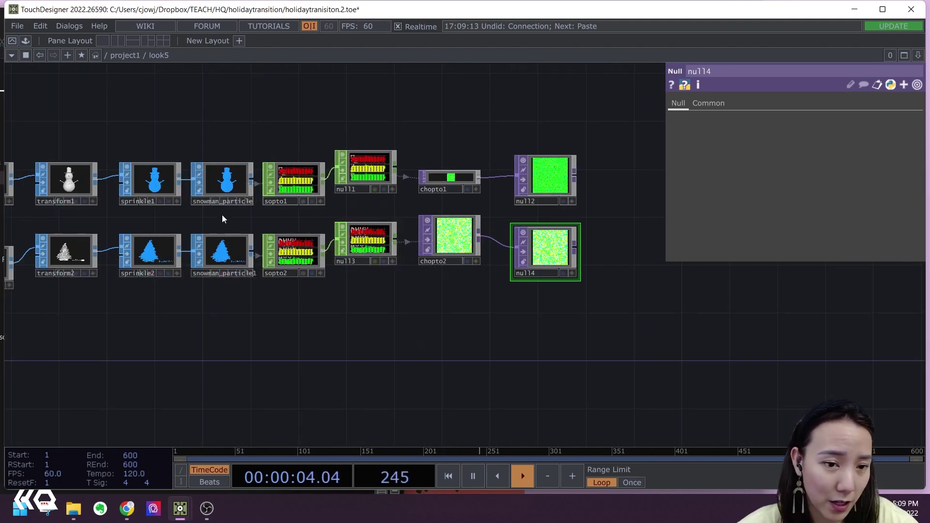
pyautogui.moveTo(14, 227); pyautogui.dragTo(213, 218)
pyautogui.moveTo(657, 213); pyautogui.dragTo(410, 204)
pyautogui.moveTo(474, 152); pyautogui.dragTo(469, 258, button='middle')
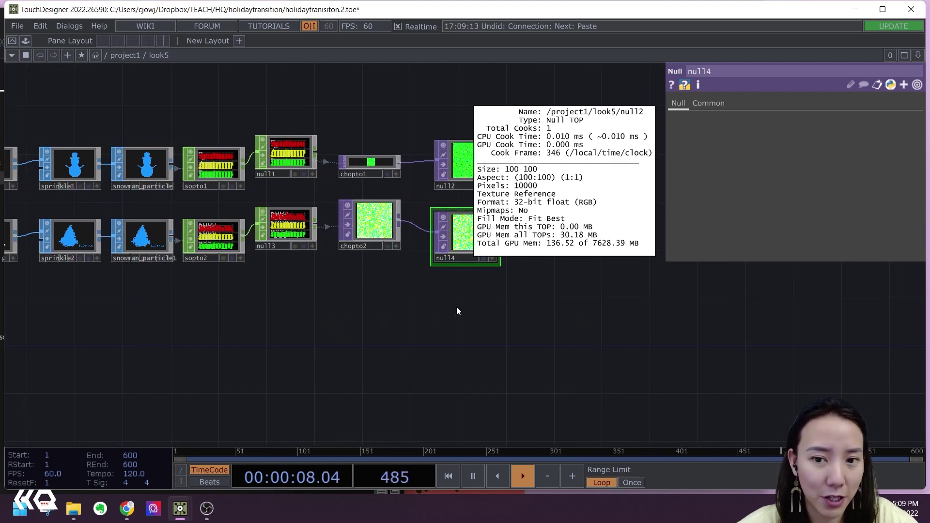
# - Rename the final Null TOP of the snowman chain as snowman and that of the spruce chain as tree
pyautogui.moveTo(501, 309); pyautogui.dragTo(819, 283)
pyautogui.moveTo(460, 273); pyautogui.dragTo(567, 315)
pyautogui.scroll(3, 415, 268)
pyautogui.moveTo(398, 331); pyautogui.dragTo(160, 324)
pyautogui.moveTo(497, 345); pyautogui.dragTo(162, 334)
pyautogui.moveTo(501, 366); pyautogui.dragTo(391, 377)
pyautogui.moveTo(550, 259); pyautogui.dragTo(498, 340)
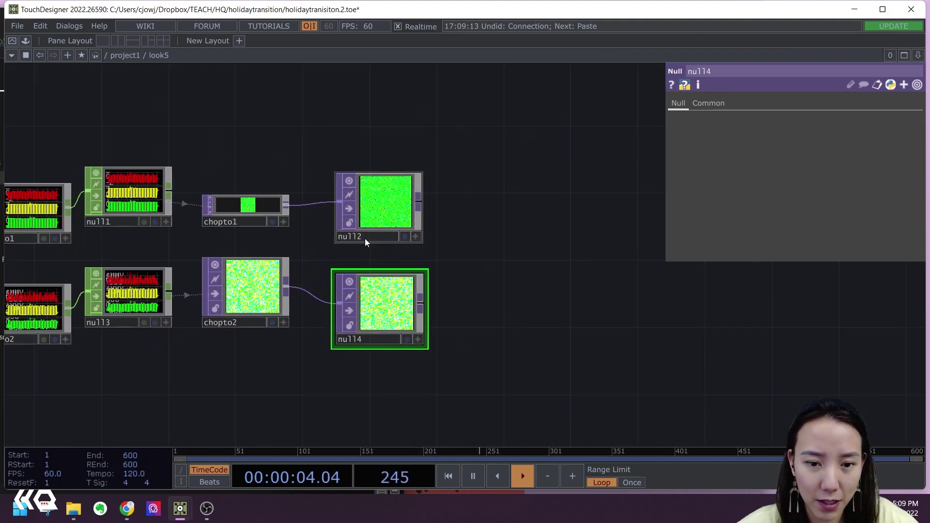
pyautogui.click(364, 238)
pyautogui.write('snowman')
pyautogui.click(364, 337)
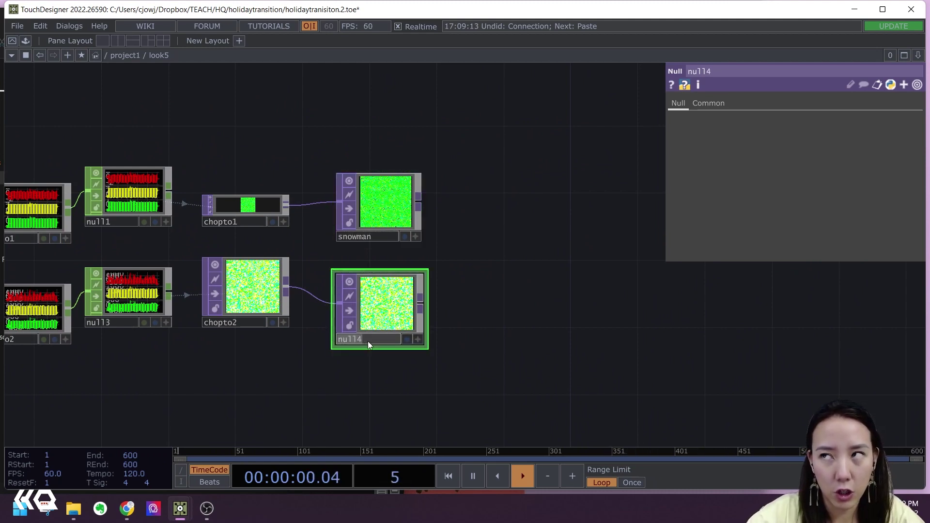
pyautogui.write('tree')
pyautogui.press('Return')
# - Move the whole spruce chain further down to leave room between the two rows of nodes
pyautogui.press('h')
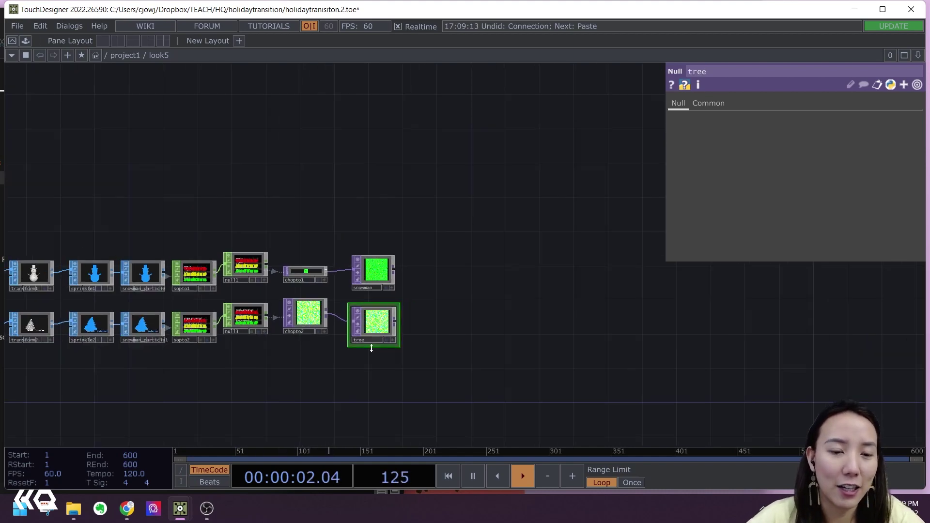
pyautogui.moveTo(488, 341); pyautogui.dragTo(72, 274)
pyautogui.scroll(5, 104, 275)
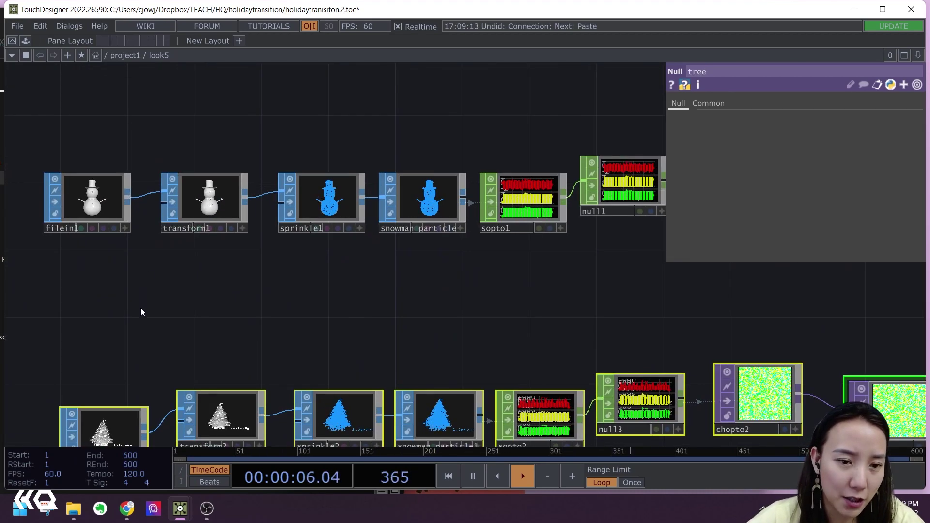
# - Add a Sphere SOP between the snowman and spruce rows
pyautogui.moveTo(145, 308); pyautogui.dragTo(202, 296)
pyautogui.press('Tab')
pyautogui.write('sphe')
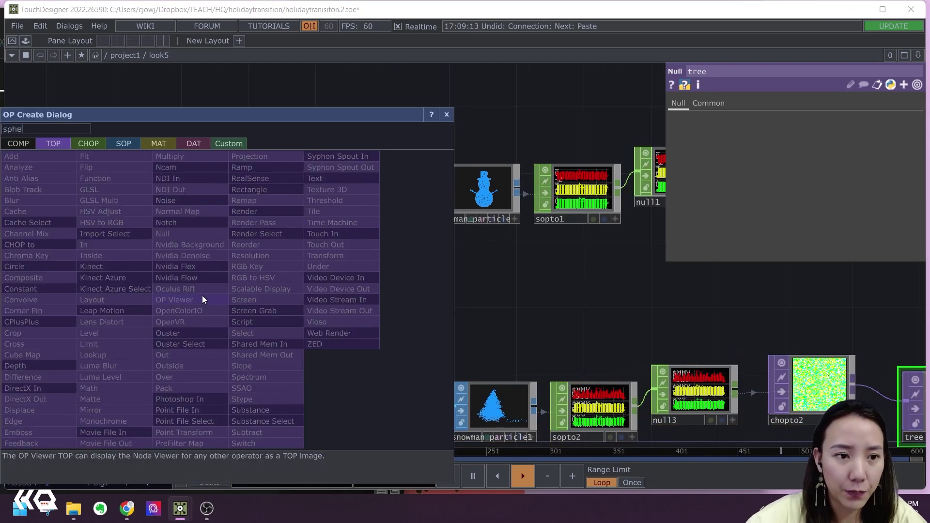
pyautogui.write('re')
pyautogui.click(123, 143)
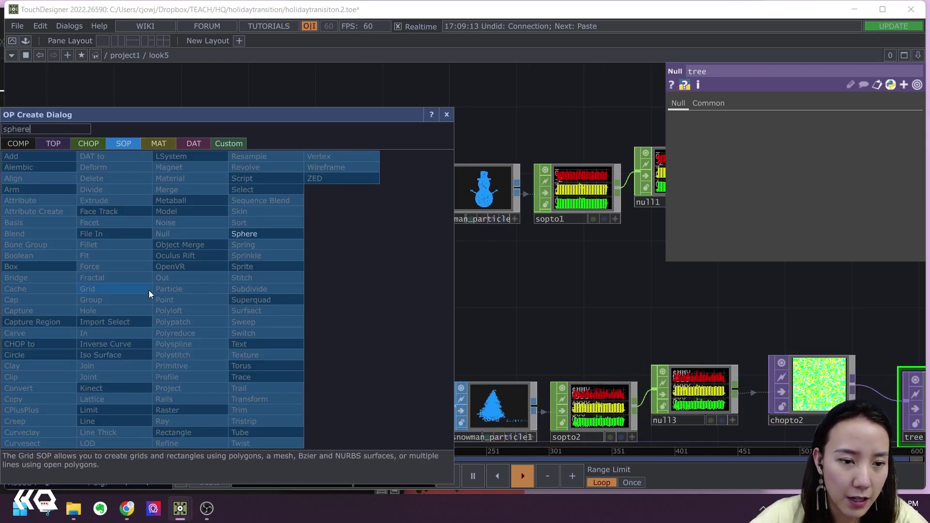
pyautogui.click(251, 236)
pyautogui.click(163, 306)
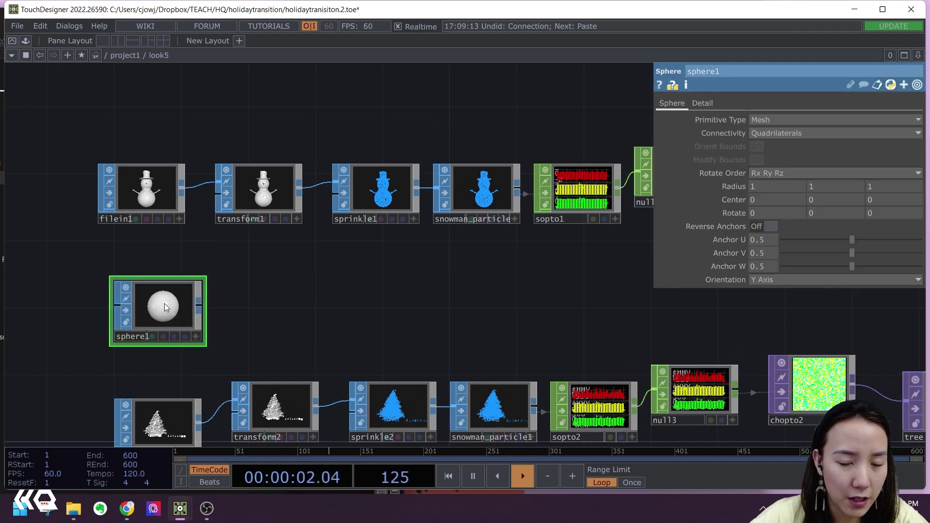
# - Set the sphere's primitive type to Polygon and its radius to .5 on all three axes
pyautogui.click(772, 119)
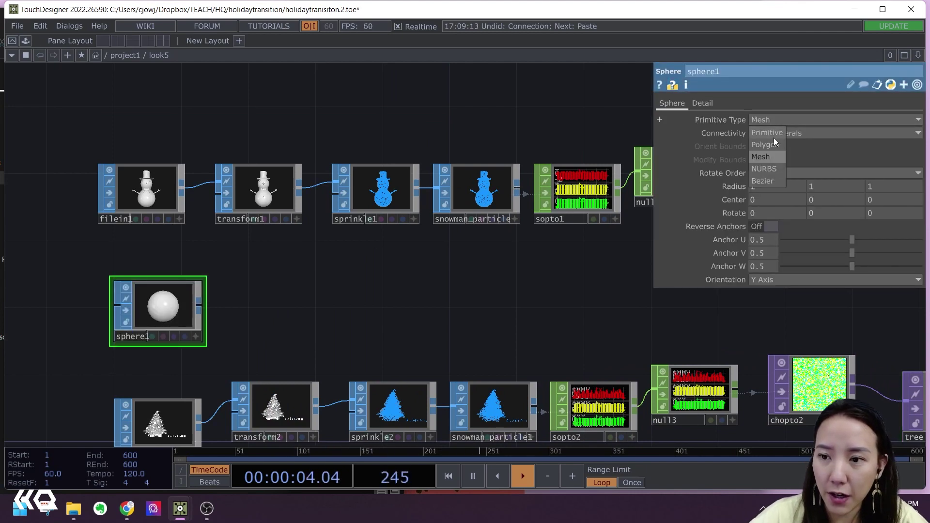
pyautogui.click(774, 143)
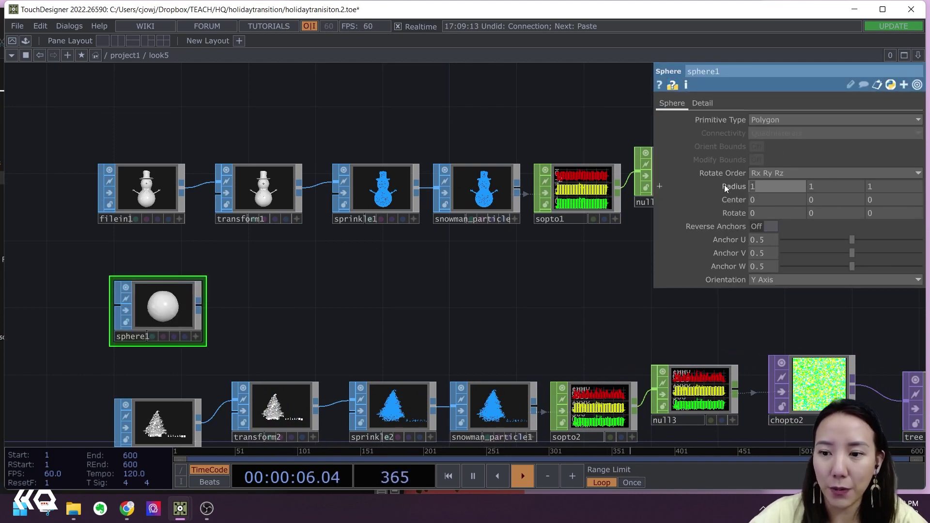
pyautogui.write('.5')
pyautogui.click(818, 186)
pyautogui.write('.')
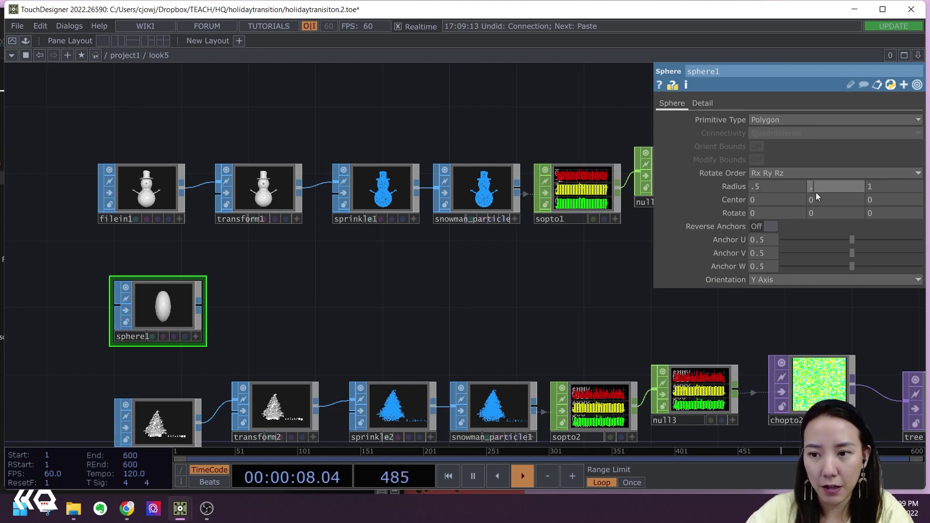
pyautogui.click(897, 188)
pyautogui.write('.5')
pyautogui.press('Return')
# - Duplicate the snowman chain from the Sprinkle through the final Null TOP into the sphere's row
pyautogui.press('h')
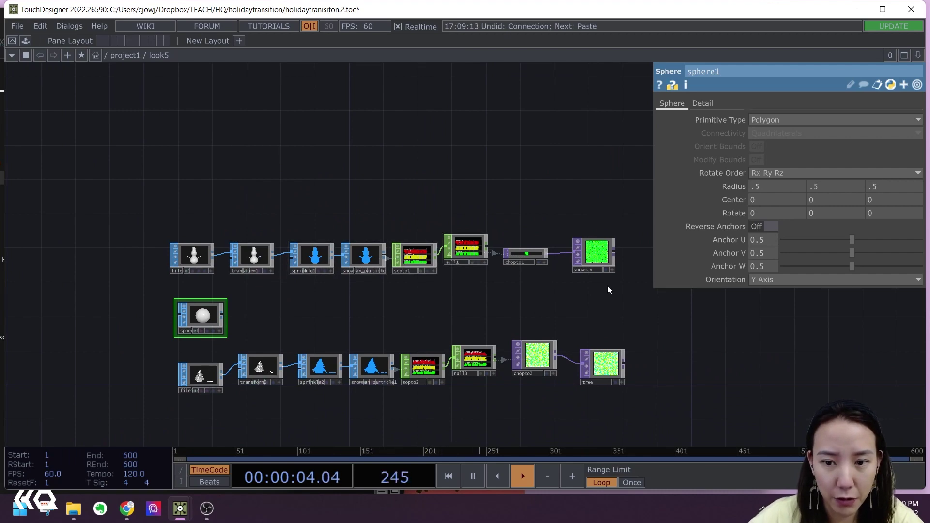
pyautogui.click(313, 255)
pyautogui.hotkey('ctrl', 'v')
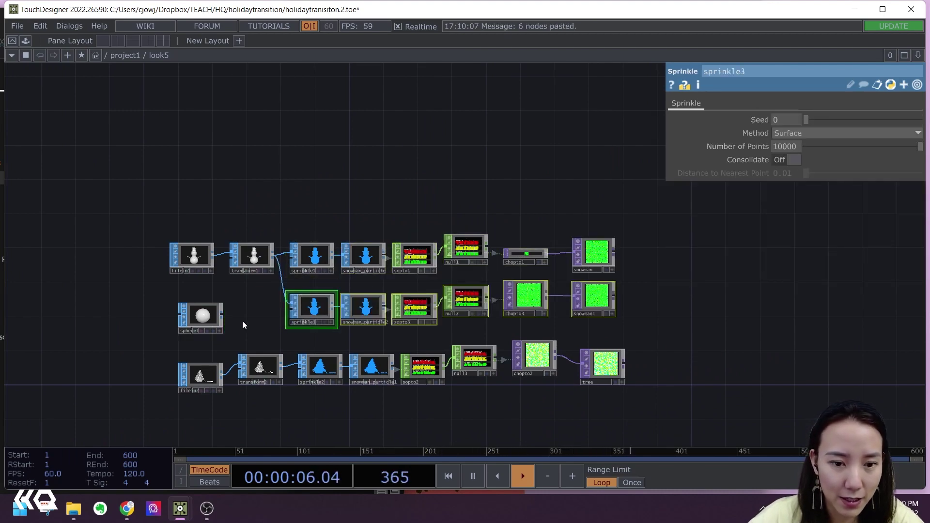
pyautogui.scroll(4, 240, 319)
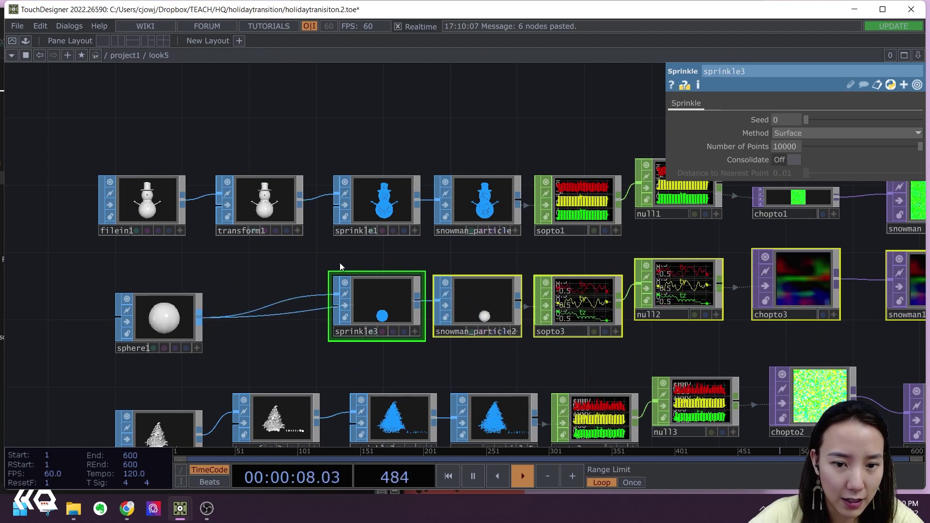
pyautogui.click(338, 266)
pyautogui.hotkey('ctrl', 'z')
pyautogui.click(197, 324)
pyautogui.click(320, 263)
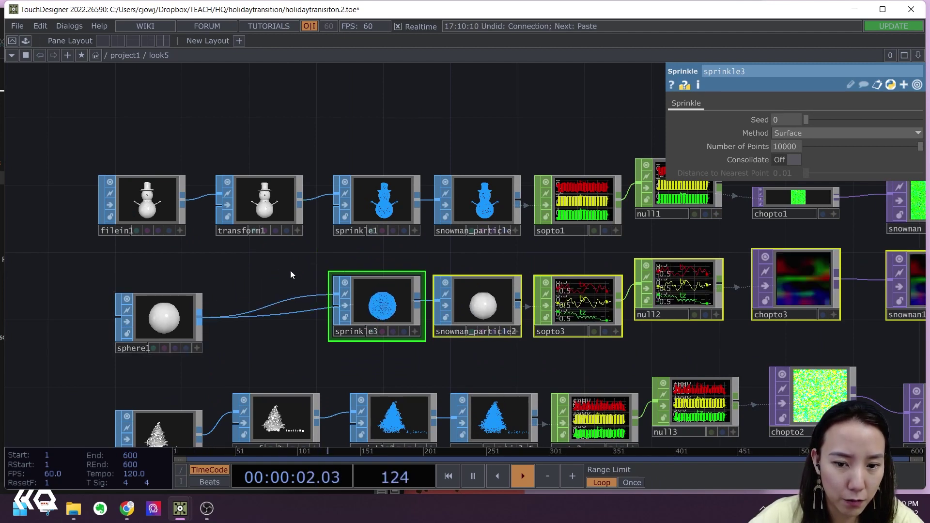
pyautogui.hotkey('ctrl', 'z')
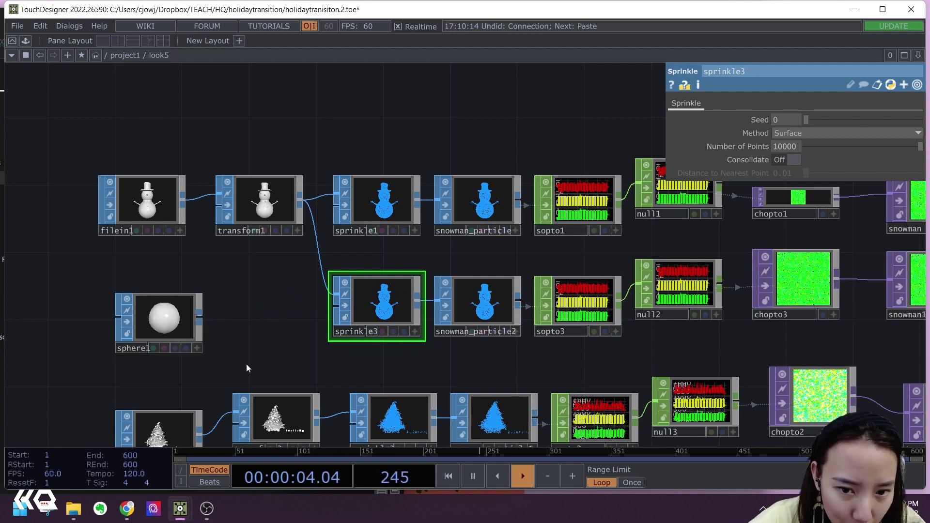
# - Connect the Sphere SOP to the duplicated Sprinkle in the middle row, replacing the snowman transform as its input
pyautogui.click(320, 255)
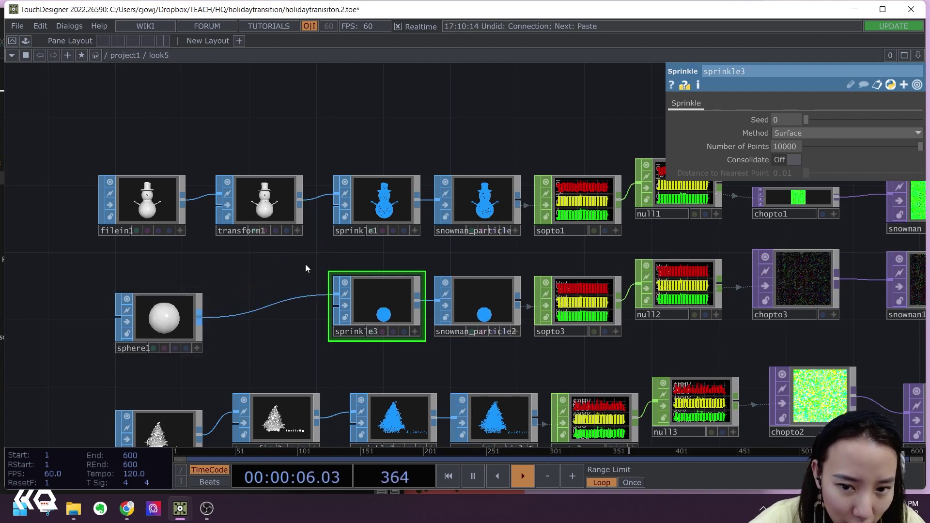
pyautogui.scroll(-3, 295, 269)
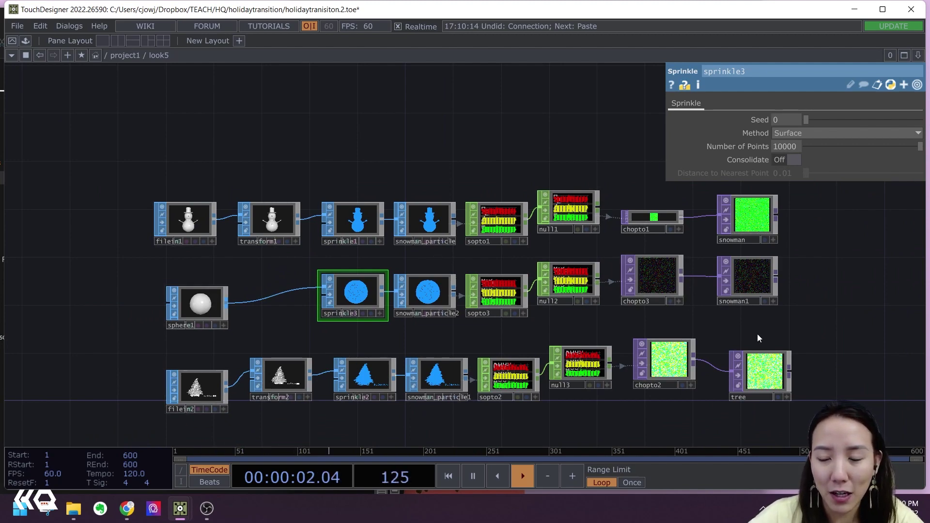
# - Check the texture info of the three final Null TOPs and feed all three, snowman first, into a new Switch TOP
pyautogui.moveTo(748, 333); pyautogui.dragTo(465, 325)
pyautogui.middleClick(432, 265)
pyautogui.middleClick(439, 197)
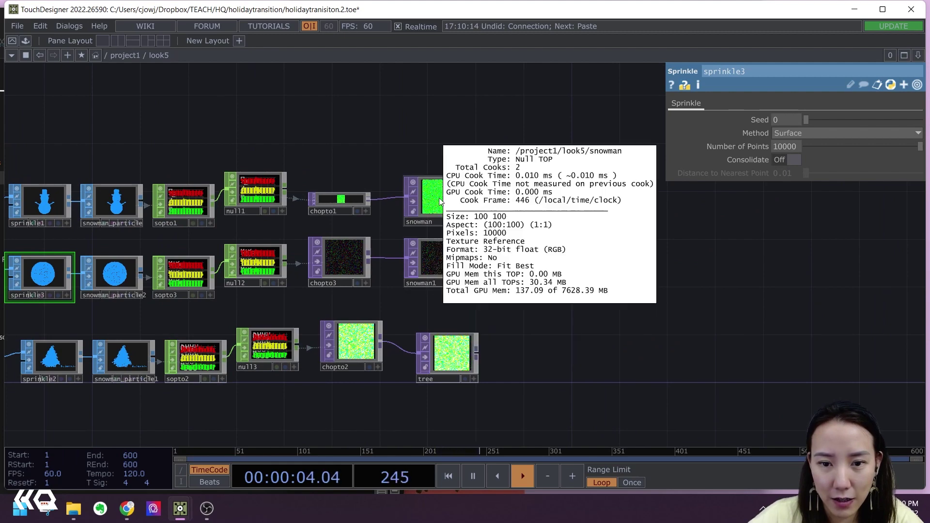
pyautogui.moveTo(441, 267); pyautogui.dragTo(451, 346, button='middle')
pyautogui.middleClick(454, 352)
pyautogui.hscroll(5, 452, 357)
pyautogui.press('Tab')
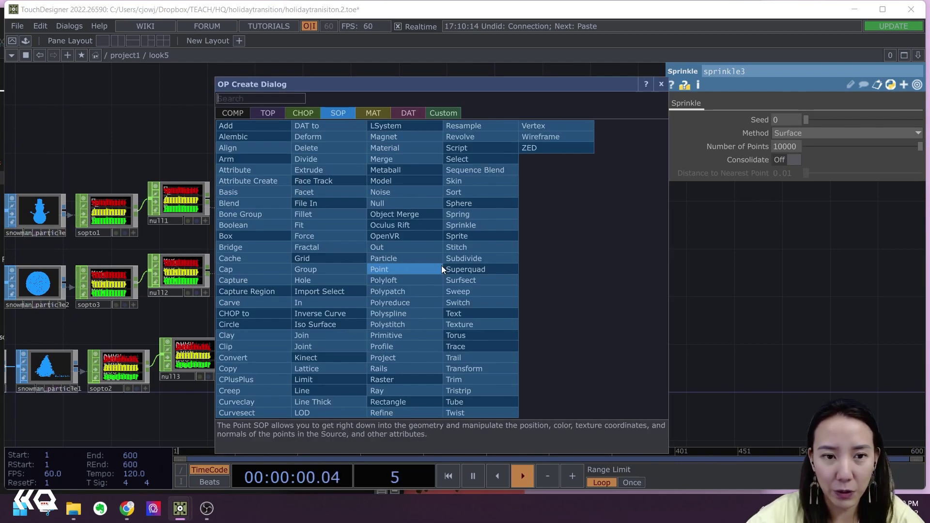
pyautogui.write('swit')
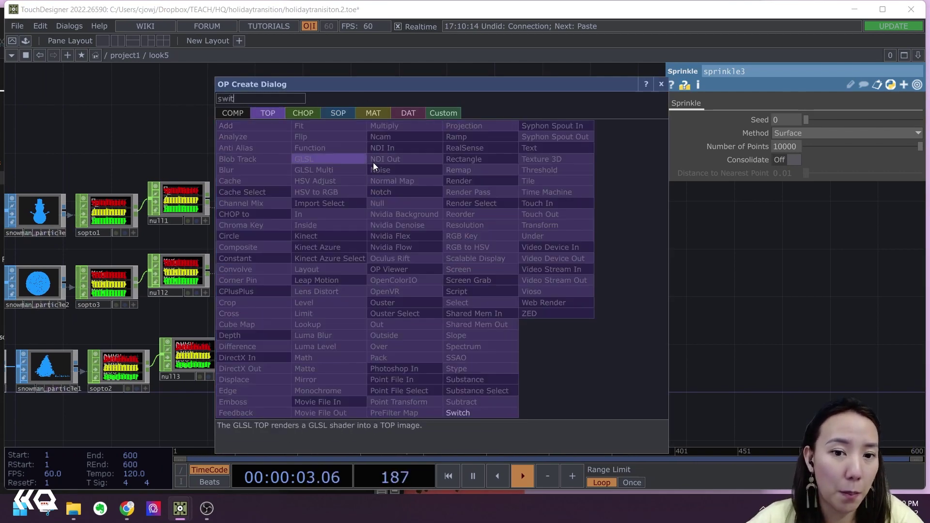
pyautogui.click(458, 413)
pyautogui.click(474, 284)
pyautogui.moveTo(343, 150); pyautogui.dragTo(406, 388)
pyautogui.moveTo(391, 211); pyautogui.dragTo(448, 282)
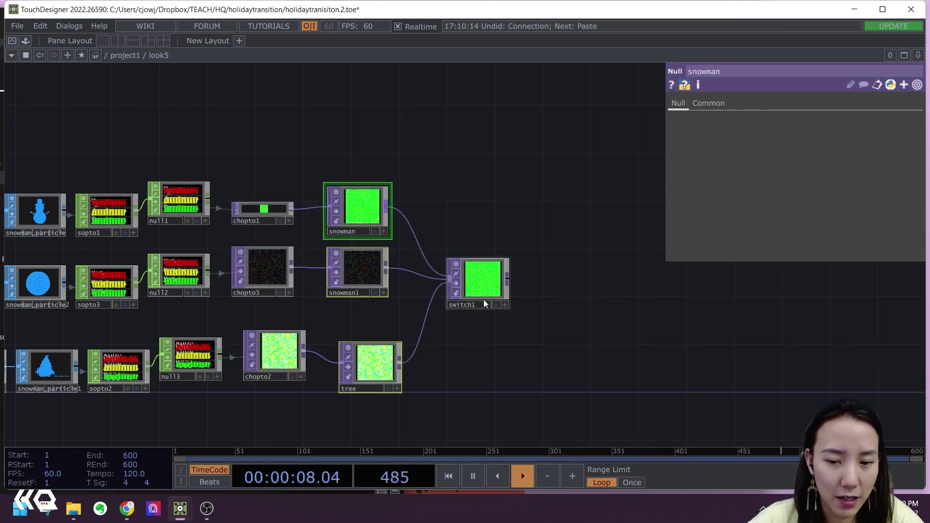
# - Turn on Blend between Inputs for the Switch TOP
pyautogui.scroll(3, 480, 294)
pyautogui.scroll(-2, 486, 306)
pyautogui.click(481, 278)
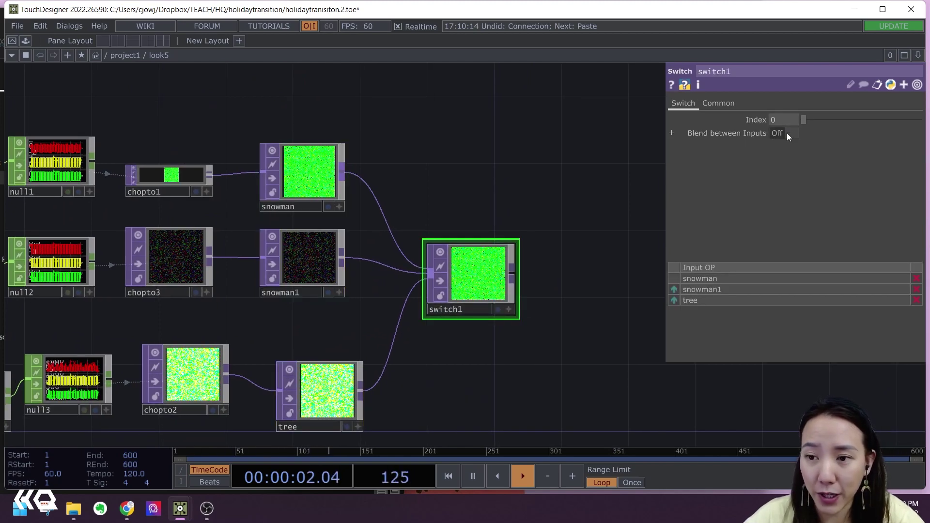
pyautogui.moveTo(542, 280); pyautogui.dragTo(426, 284)
# - Add a Null TOP after the Switch and name it particle_inst
pyautogui.click(425, 284)
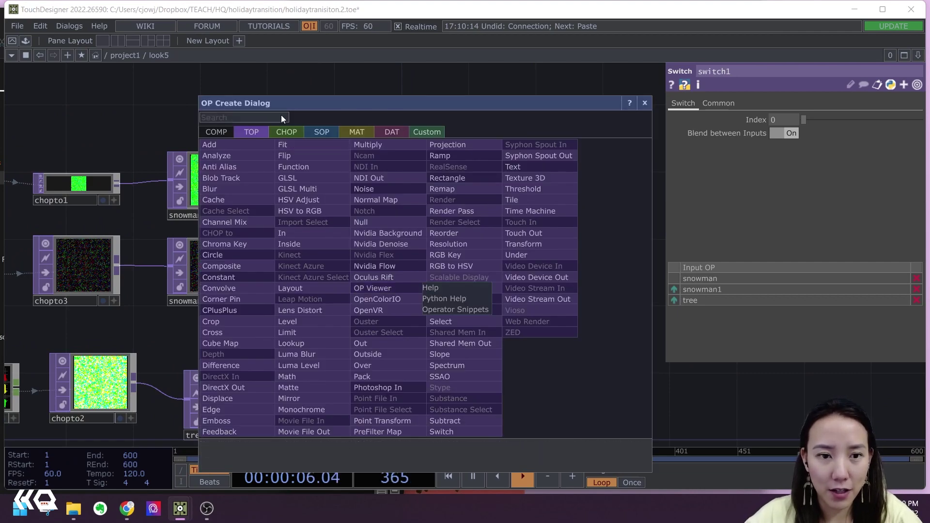
pyautogui.press('Escape')
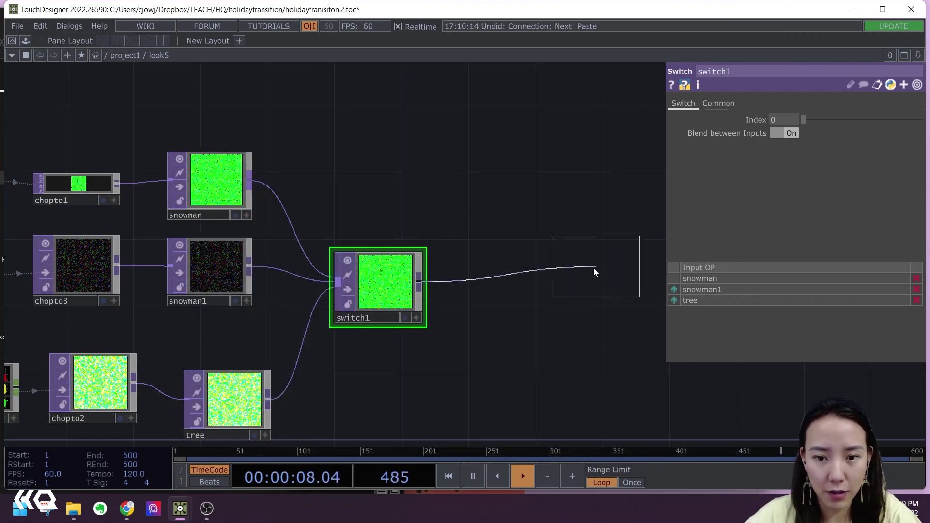
pyautogui.click(547, 282)
pyautogui.click(556, 318)
pyautogui.write('part')
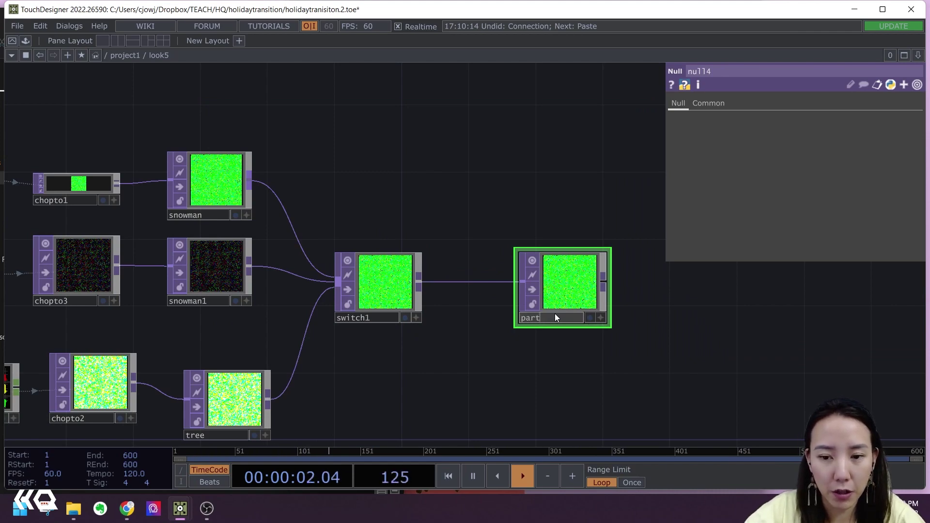
pyautogui.write('icle_inst')
pyautogui.press('Return')
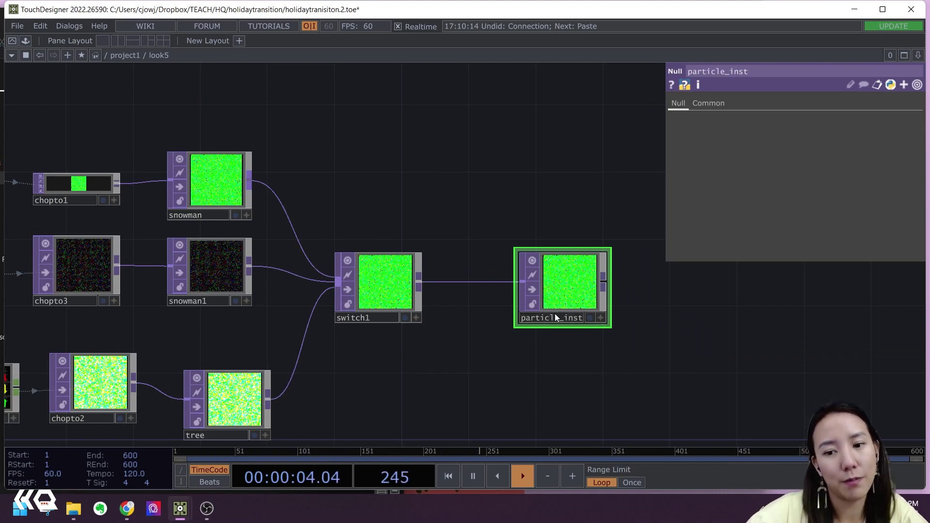
# - Add a Geometry COMP beside the particle_inst Null
pyautogui.moveTo(635, 363); pyautogui.dragTo(502, 372)
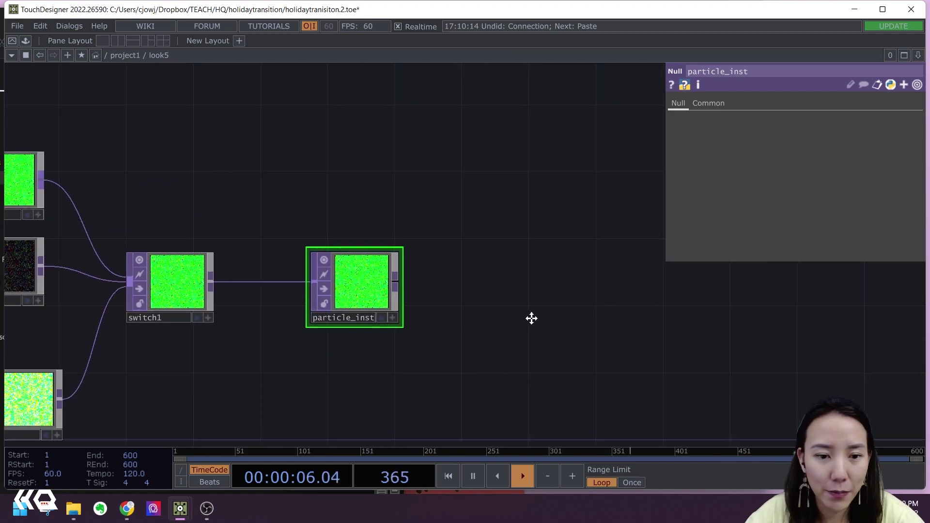
pyautogui.press('Tab')
pyautogui.write('ge')
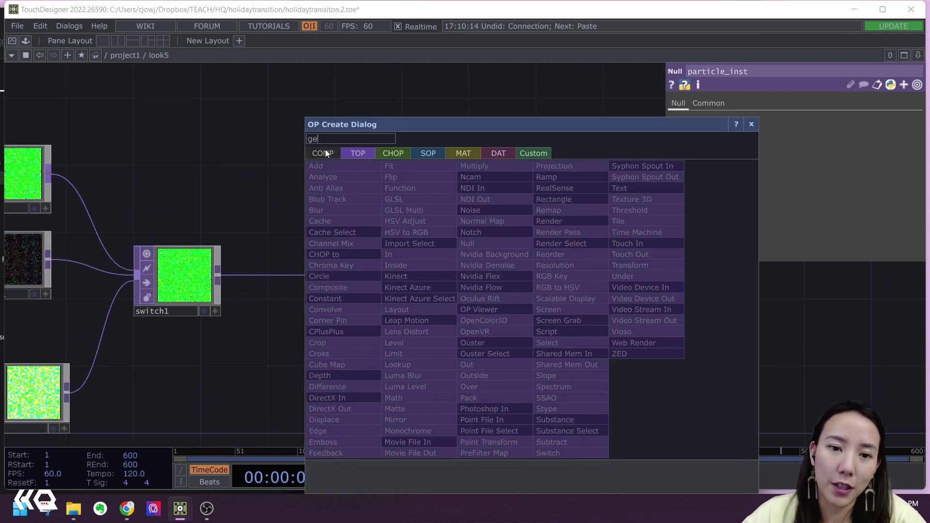
pyautogui.click(325, 153)
pyautogui.click(359, 256)
pyautogui.click(562, 285)
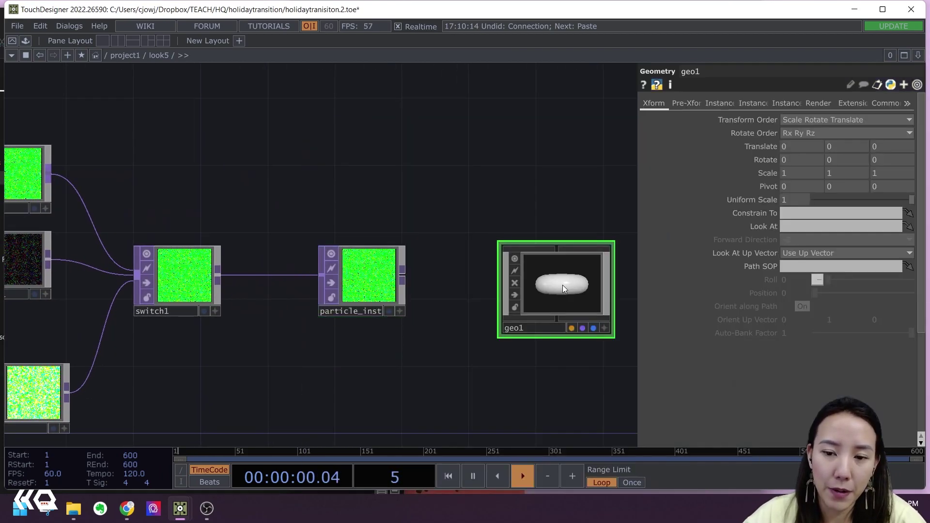
# - Replace the default torus inside the Geometry COMP with a Sphere SOP
pyautogui.scroll(2, 562, 285)
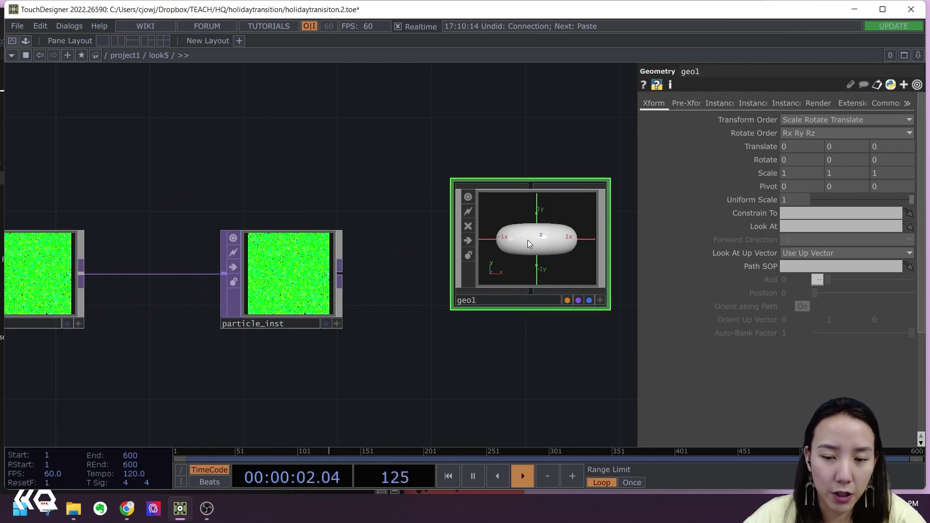
pyautogui.scroll(3, 528, 240)
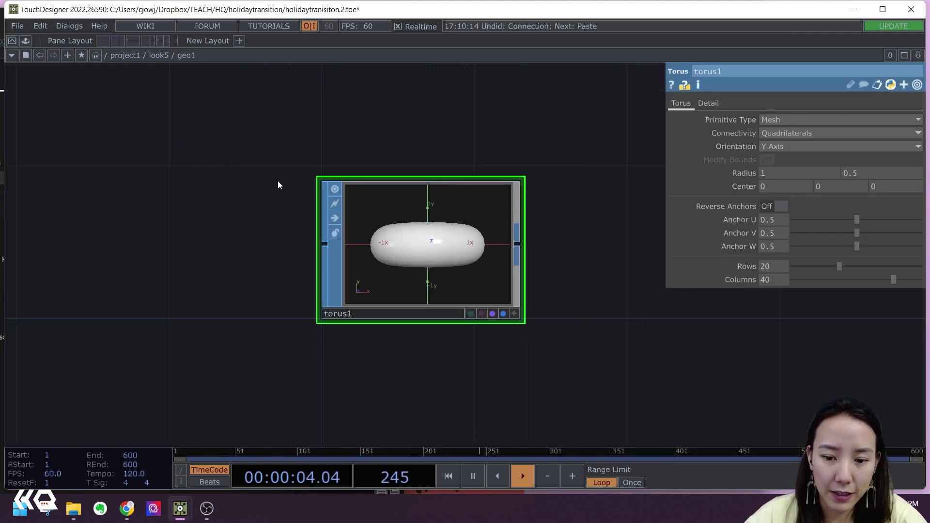
pyautogui.press('Delete')
pyautogui.press('Tab')
pyautogui.write('spher')
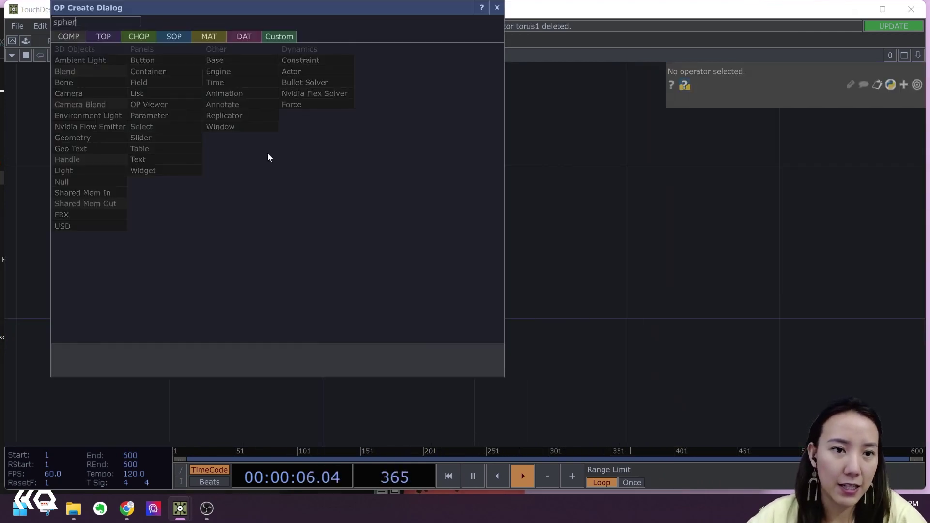
pyautogui.click(174, 36)
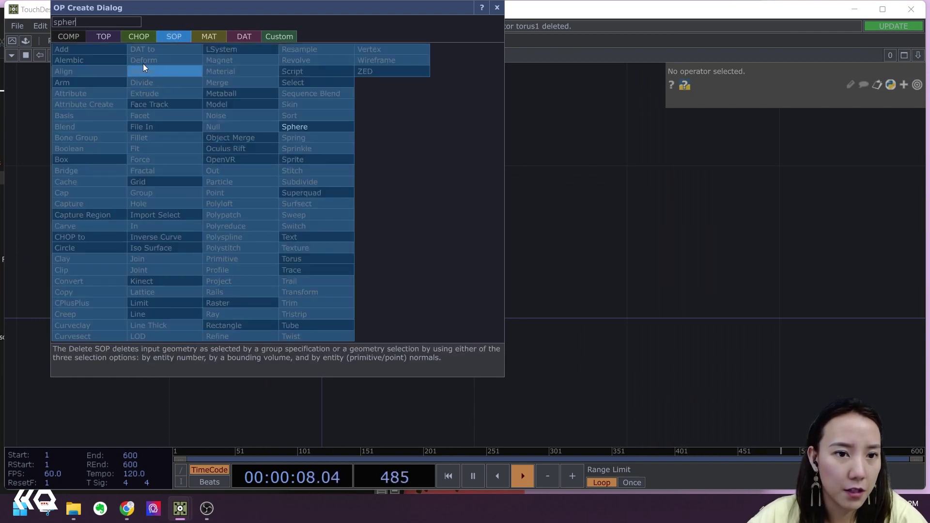
pyautogui.click(294, 128)
pyautogui.click(503, 221)
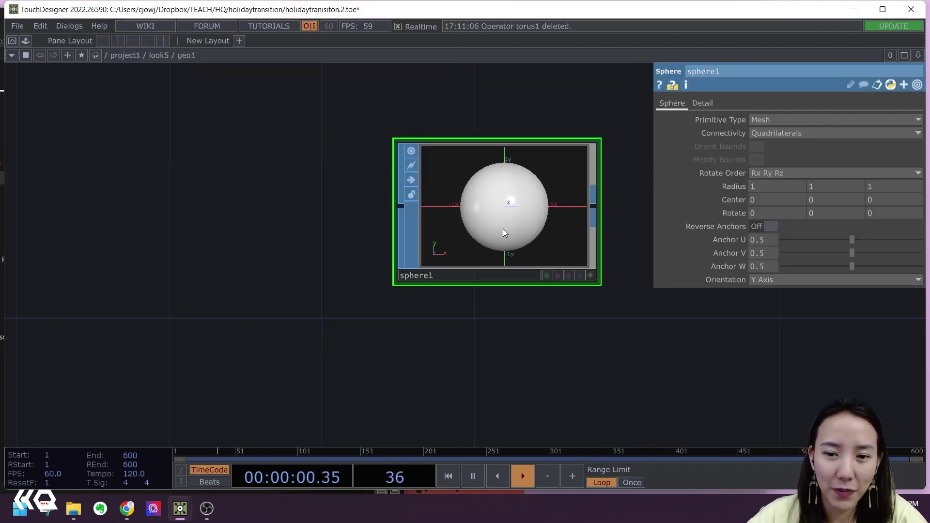
# - Set the new sphere's radius to .001 on all three axes and its primitive type to Polygon
pyautogui.click(752, 188)
pyautogui.write('.00')
pyautogui.doubleClick(774, 188)
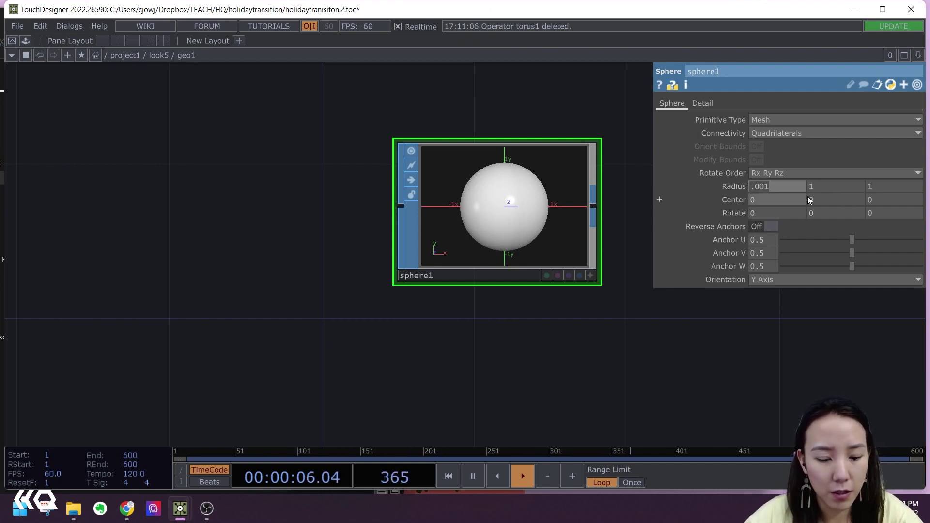
pyautogui.press('Tab')
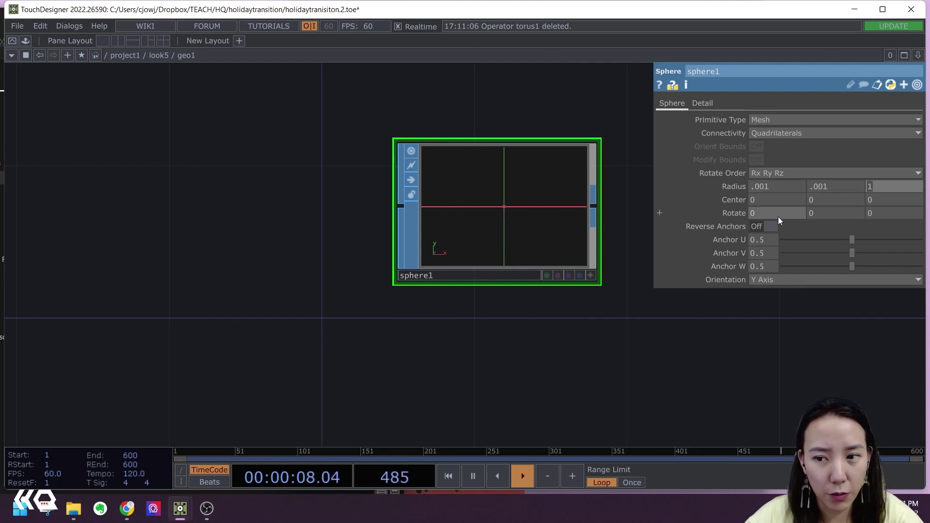
pyautogui.write('.001')
pyautogui.press('Return')
pyautogui.click(781, 120)
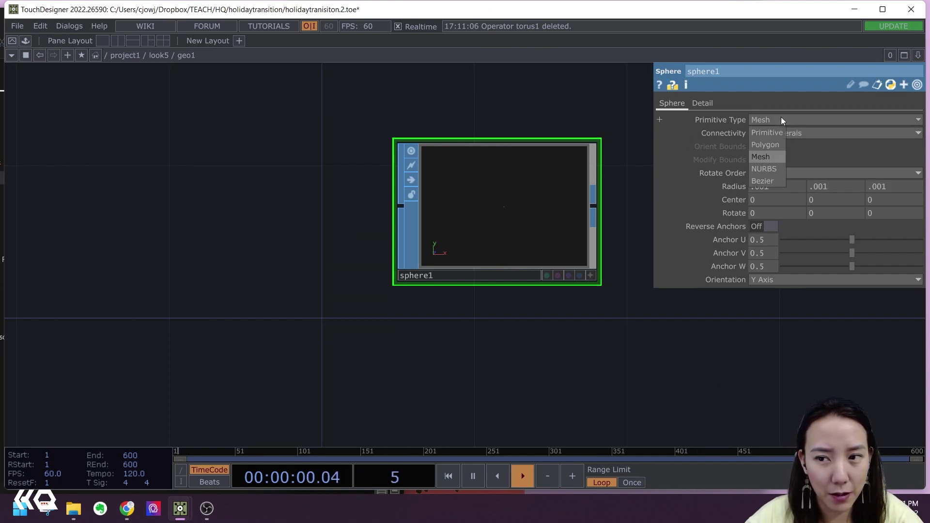
pyautogui.click(768, 146)
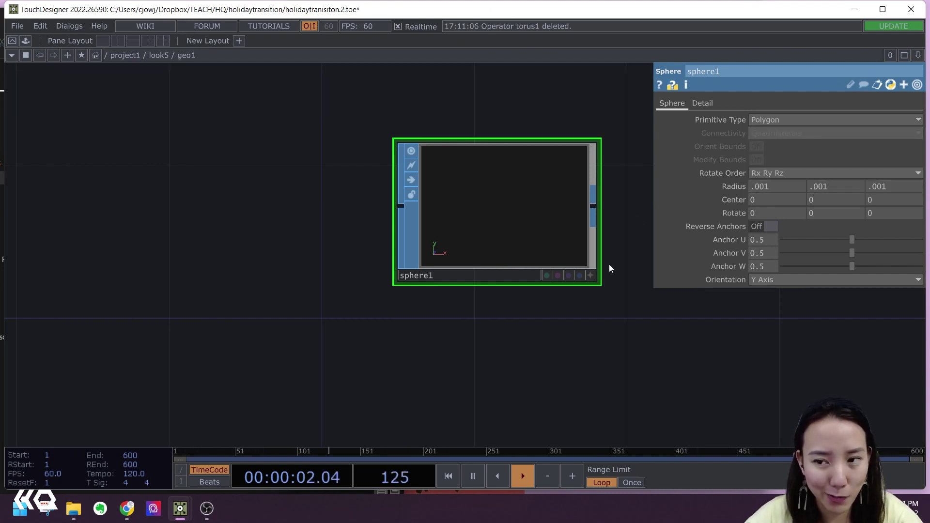
# - Turn on the sphere's display and render flags and return to the parent network
pyautogui.click(580, 275)
pyautogui.click(569, 276)
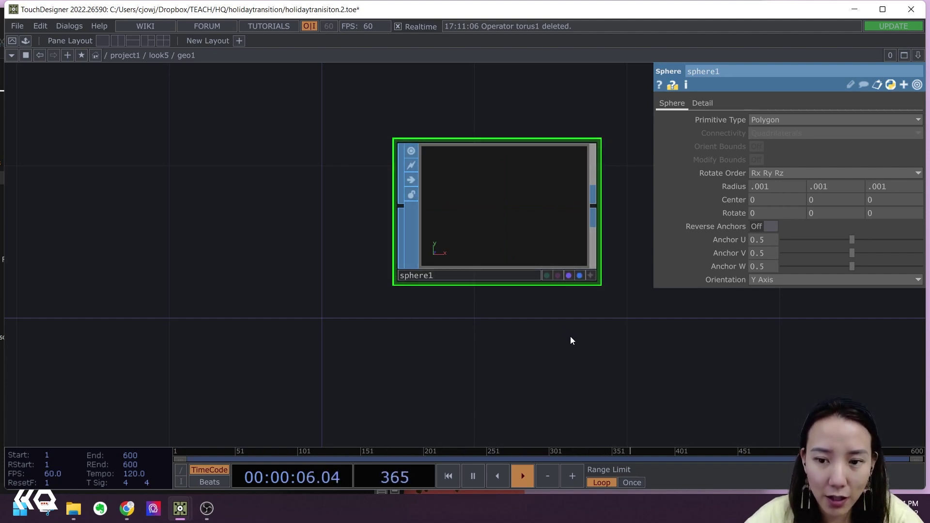
pyautogui.press('u')
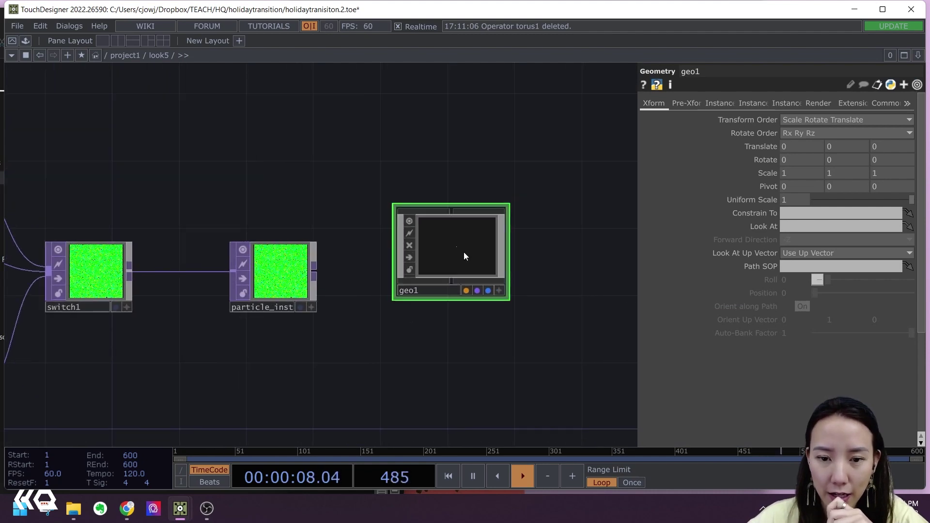
# - Enable instancing on the Geometry COMP with particle_inst as Translate OP, mapping X, Y and Z to r, g and b
pyautogui.click(720, 104)
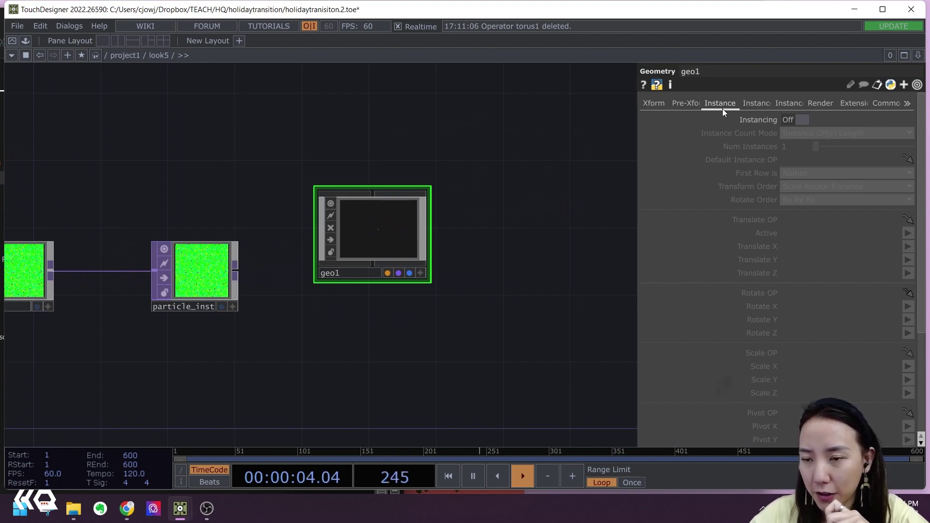
pyautogui.click(799, 119)
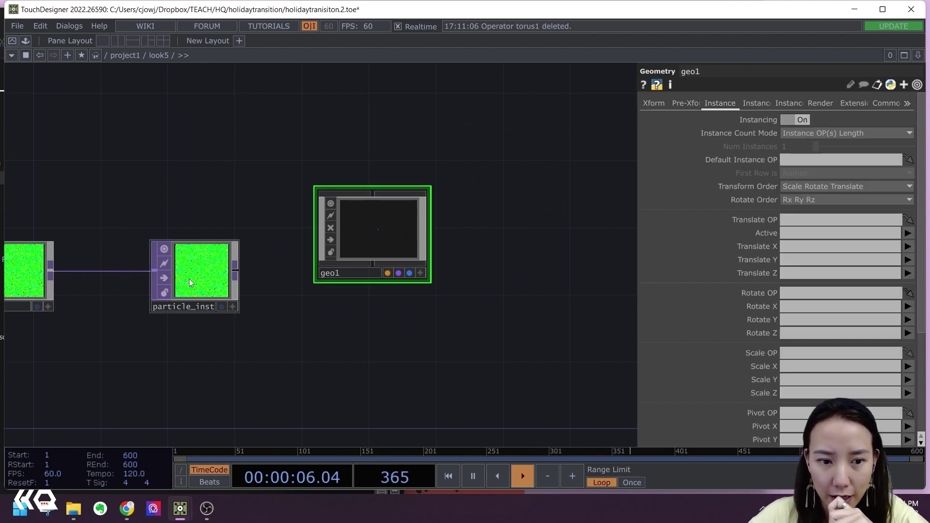
pyautogui.moveTo(189, 278); pyautogui.dragTo(800, 219)
pyautogui.click(908, 247)
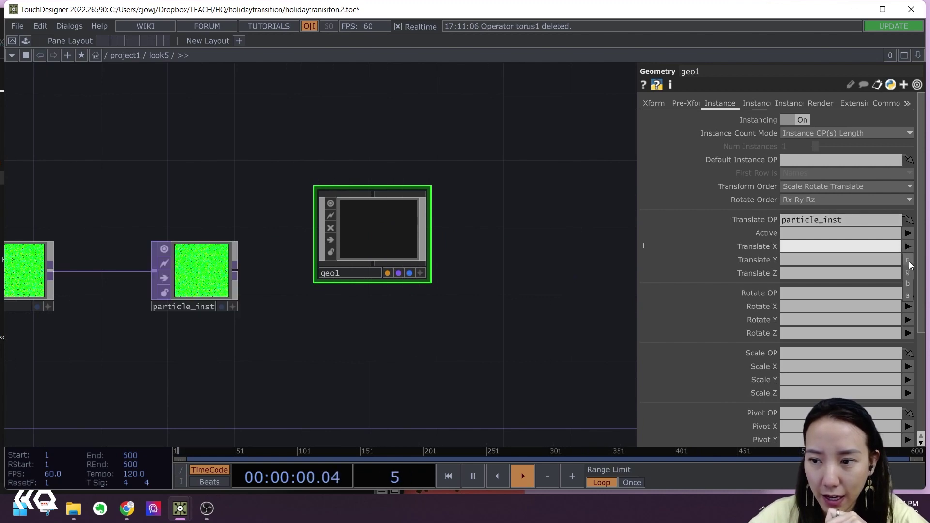
pyautogui.click(909, 261)
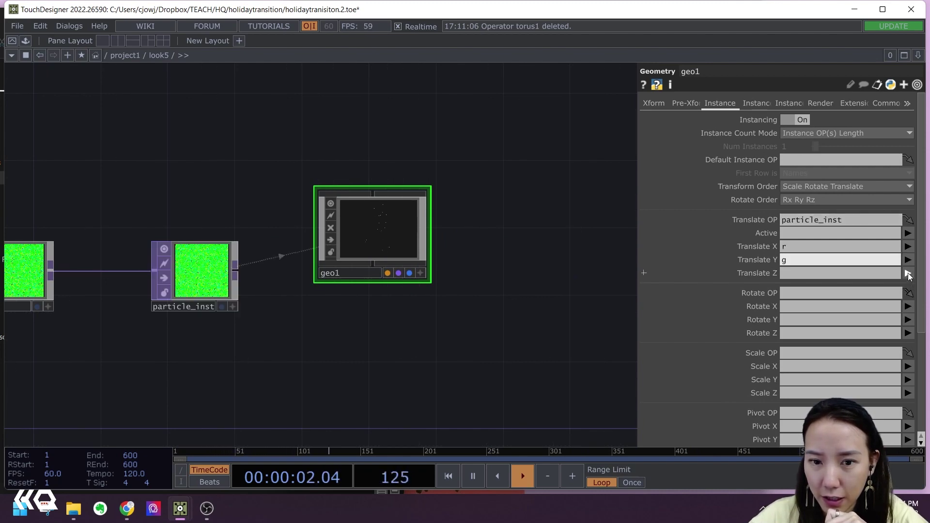
pyautogui.click(909, 286)
pyautogui.click(908, 310)
# - Add a Camera COMP above the Geometry COMP
pyautogui.scroll(4, 401, 228)
pyautogui.scroll(-5, 411, 230)
pyautogui.scroll(4, 415, 233)
pyautogui.scroll(-3, 456, 232)
pyautogui.moveTo(452, 83); pyautogui.dragTo(439, 214)
pyautogui.press('Tab')
pyautogui.write('camera')
pyautogui.click(234, 60)
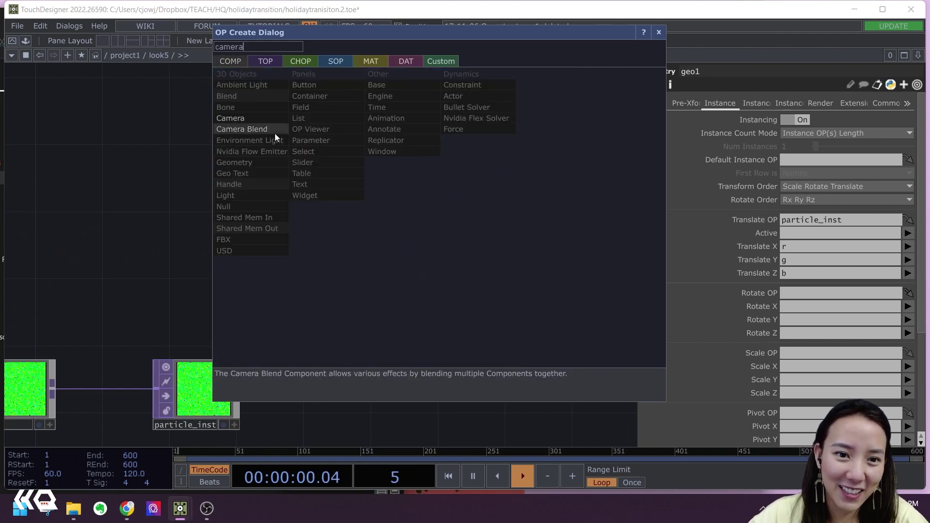
pyautogui.click(233, 119)
pyautogui.click(342, 170)
# - Add a Render TOP beside the Geometry COMP
pyautogui.moveTo(433, 242); pyautogui.dragTo(395, 242)
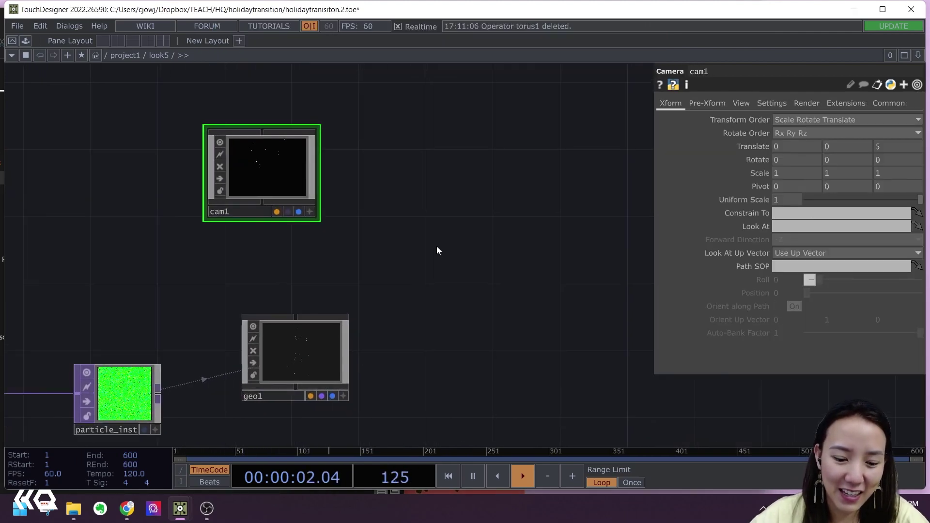
pyautogui.press('Tab')
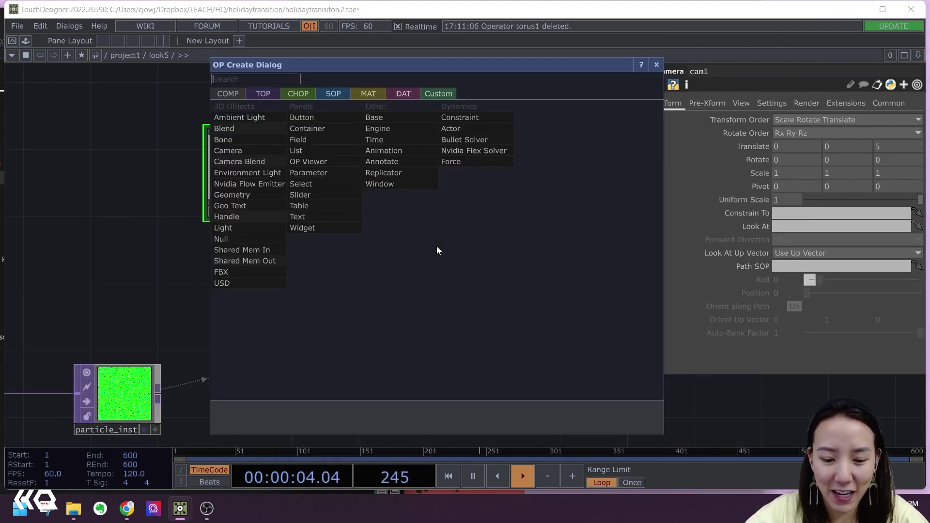
pyautogui.write('render')
pyautogui.click(266, 92)
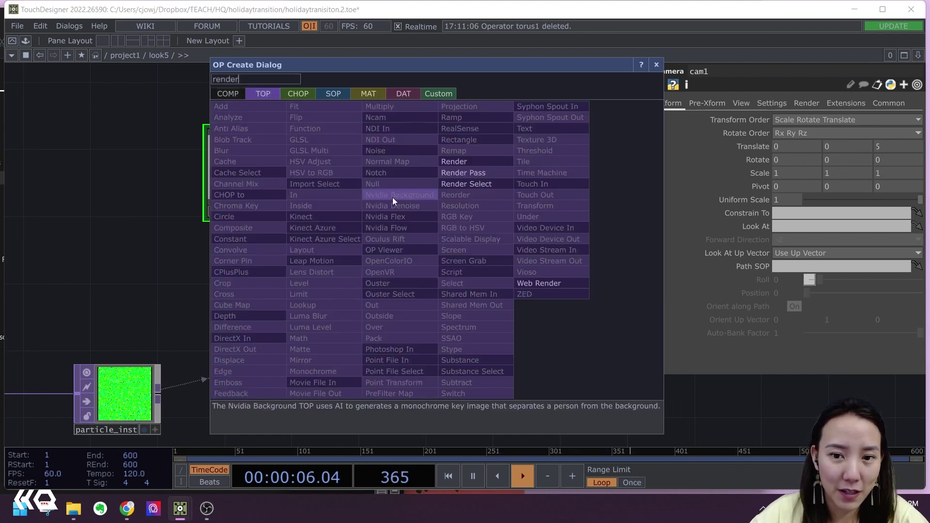
pyautogui.click(456, 158)
pyautogui.click(513, 361)
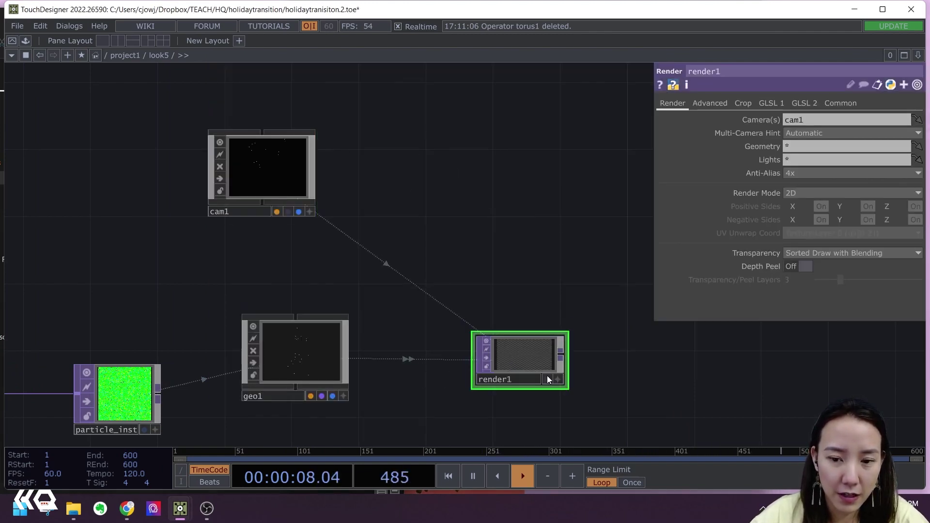
# - Append a Null TOP to the output of the Render TOP
pyautogui.press('Tab')
pyautogui.write('nu')
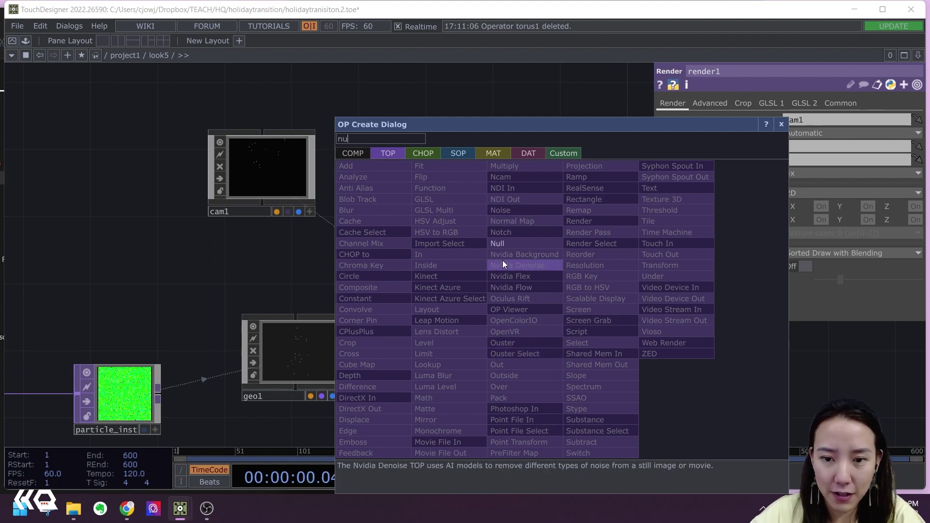
pyautogui.click(502, 244)
pyautogui.click(703, 347)
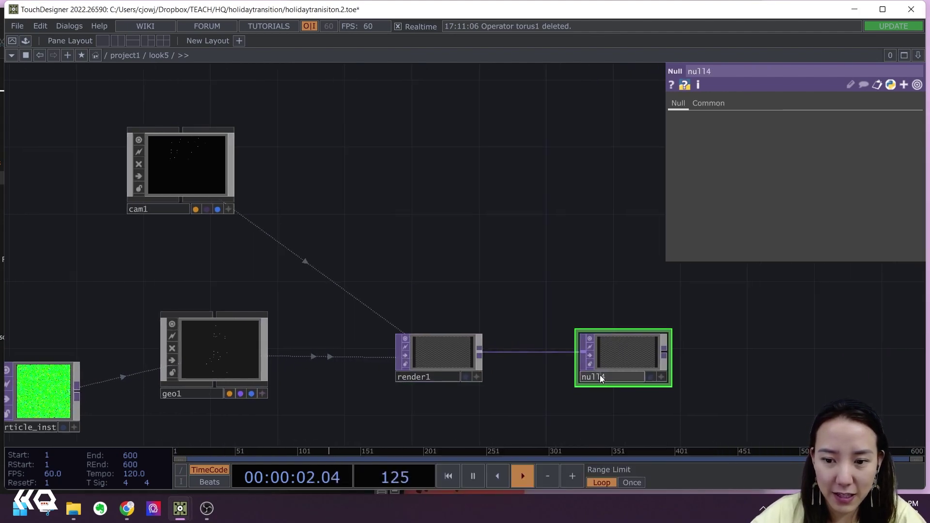
# - Rename the new Null TOP to OUT and display it as the network background
pyautogui.click(599, 377)
pyautogui.write('OUT')
pyautogui.press('Return')
pyautogui.click(650, 377)
# - Activate the Camera COMP's viewer and home its view on the particle snowman
pyautogui.moveTo(643, 364); pyautogui.dragTo(760, 365)
pyautogui.moveTo(570, 312); pyautogui.dragTo(720, 307)
pyautogui.scroll(5, 484, 193)
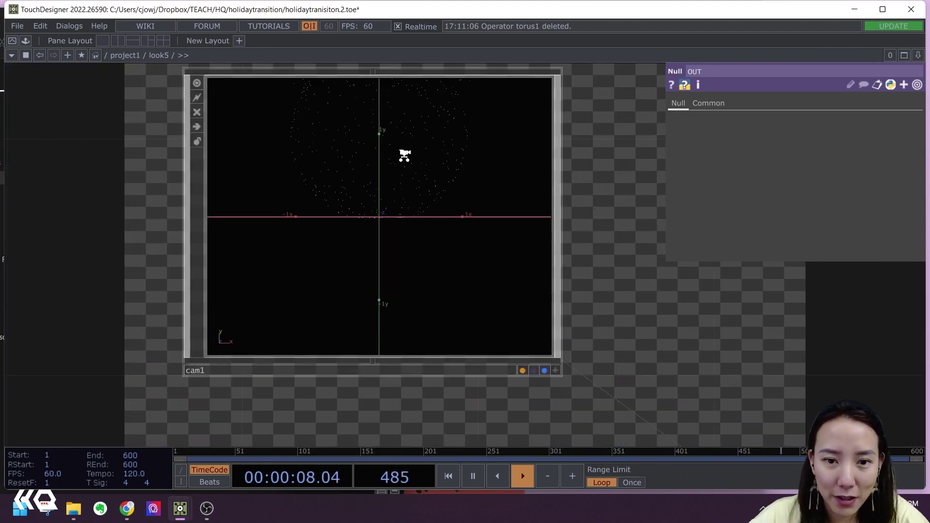
pyautogui.scroll(-2, 405, 160)
pyautogui.scroll(-1, 404, 157)
pyautogui.click(486, 272)
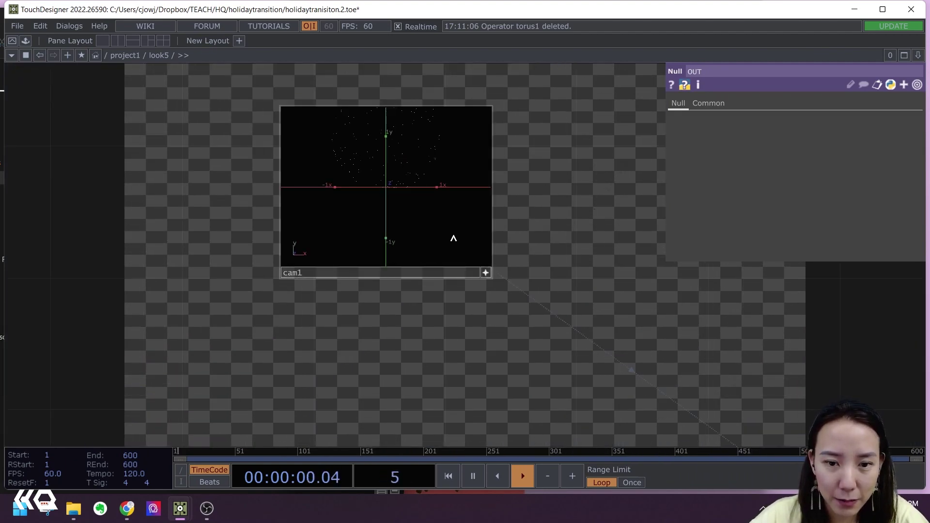
pyautogui.press('h')
# - Add a Constant MAT between the Camera COMP and the Render TOP
pyautogui.scroll(-4, 484, 273)
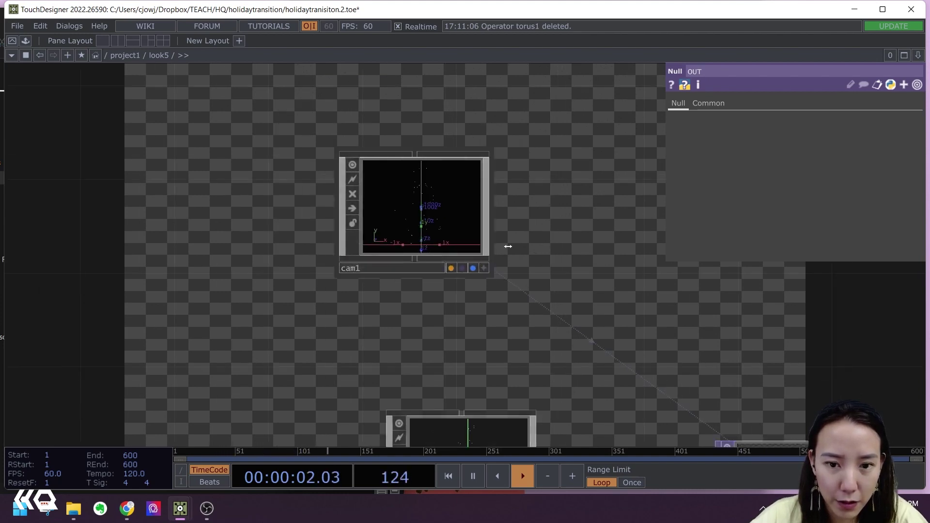
pyautogui.press('Tab')
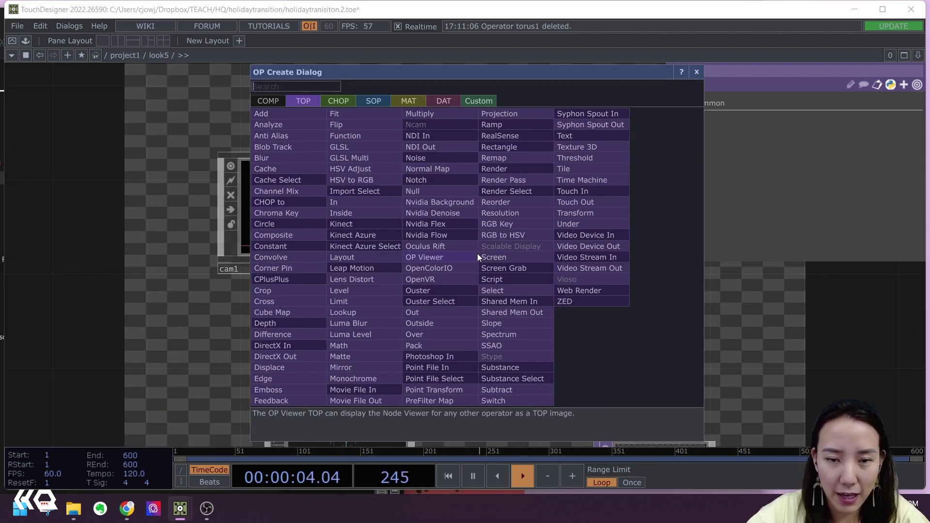
pyautogui.click(406, 101)
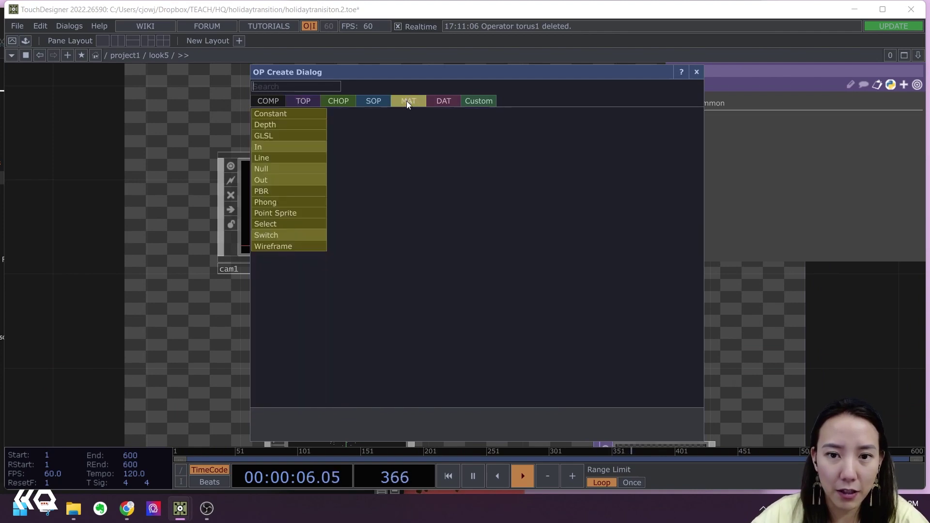
pyautogui.write('co')
pyautogui.click(306, 114)
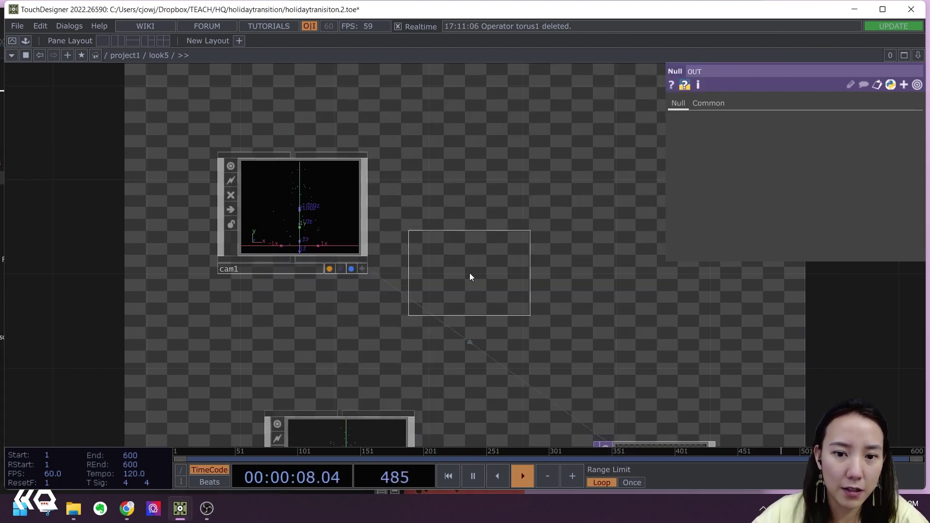
pyautogui.click(469, 272)
# - Assign the Constant MAT to the Geometry COMP as its material
pyautogui.moveTo(500, 335); pyautogui.dragTo(374, 353)
pyautogui.click(474, 293)
pyautogui.moveTo(458, 137); pyautogui.dragTo(362, 323)
pyautogui.click(359, 307)
pyautogui.moveTo(431, 281); pyautogui.dragTo(463, 167)
# - Set the radius of the sphere inside the Geometry COMP to 0.01 on all three axes and return to the parent network
pyautogui.scroll(-3, 468, 311)
pyautogui.scroll(5, 468, 310)
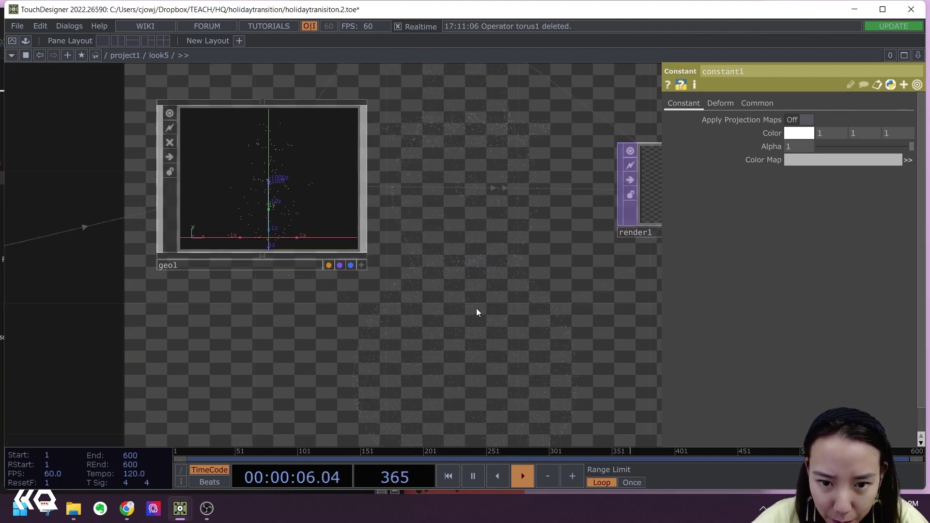
pyautogui.scroll(-2, 476, 307)
pyautogui.press('i')
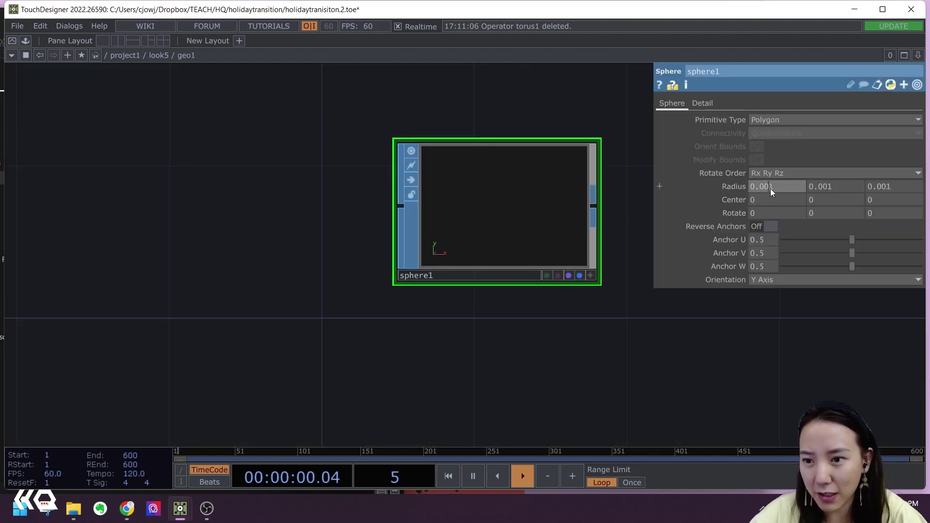
pyautogui.click(827, 188)
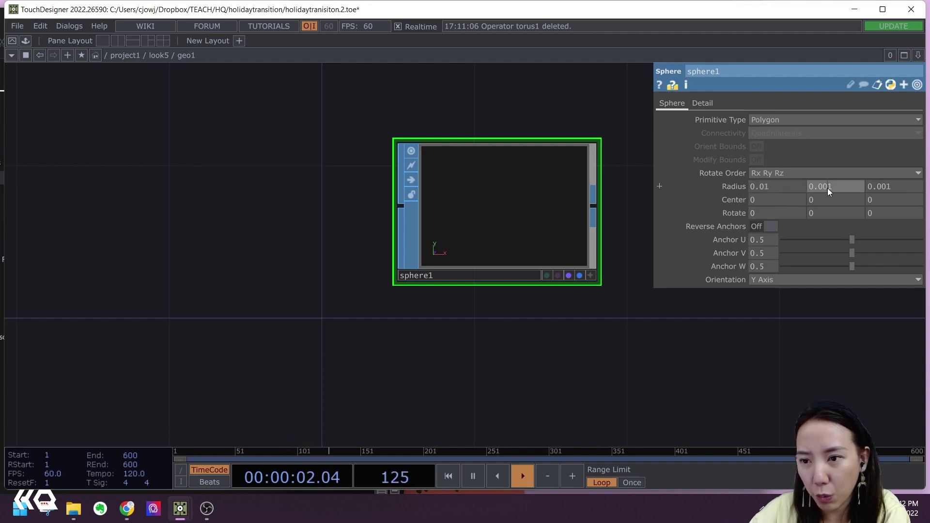
pyautogui.press('BackSpace')
pyautogui.click(884, 187)
pyautogui.press('BackSpace')
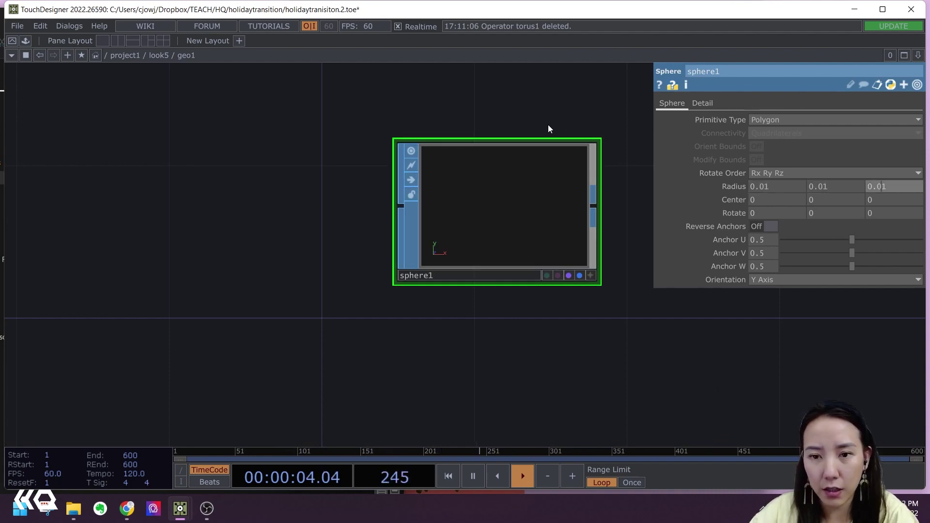
pyautogui.press('u')
pyautogui.scroll(-3, 478, 175)
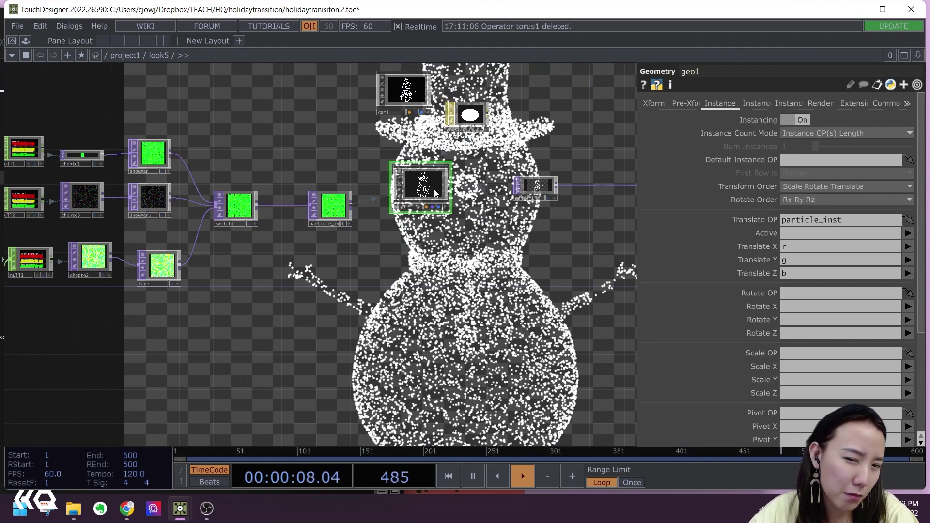
# - Set the instanced sphere's radius to 0.005 on all three axes and return to the parent network
pyautogui.press('i')
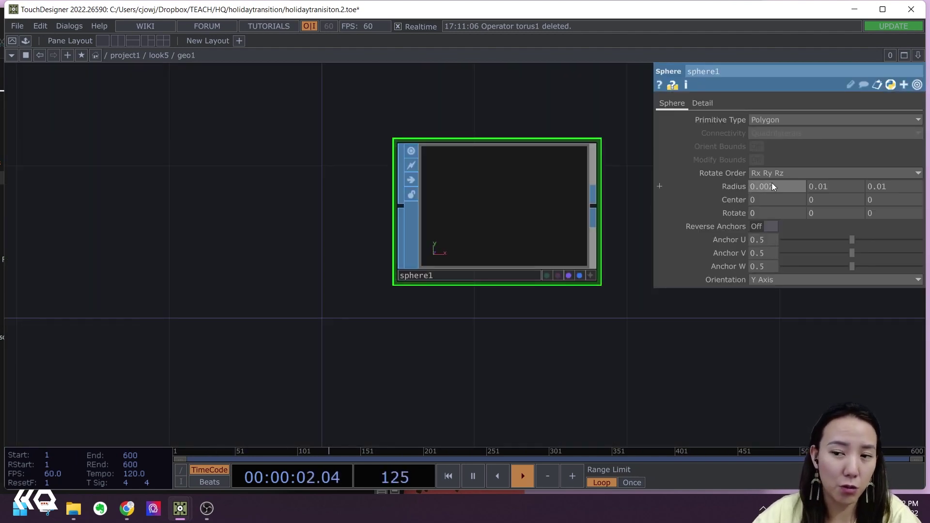
pyautogui.write('5')
pyautogui.press('Return')
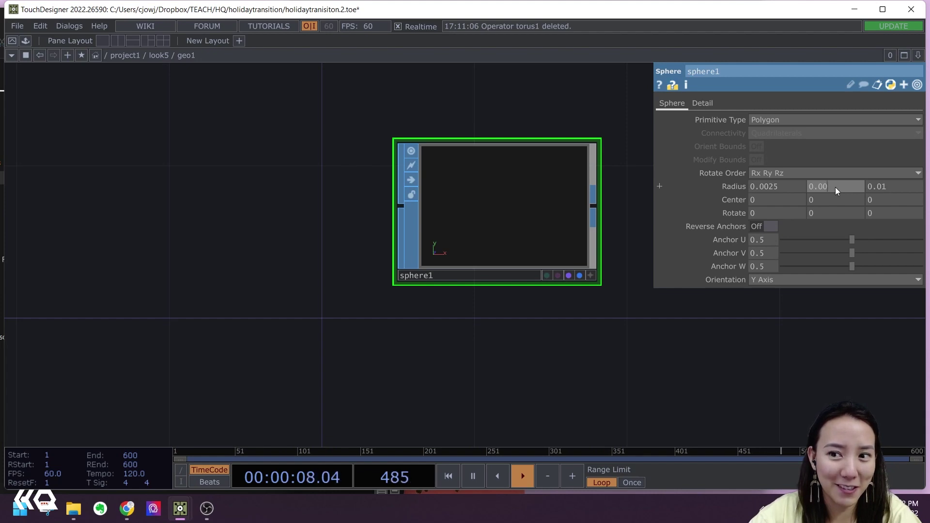
pyautogui.write('5')
pyautogui.press('Return')
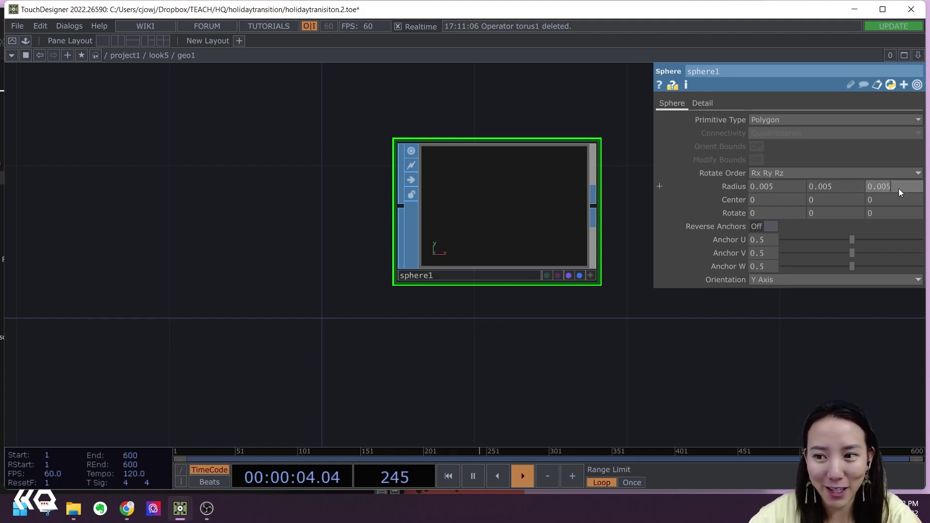
pyautogui.scroll(-3, 641, 332)
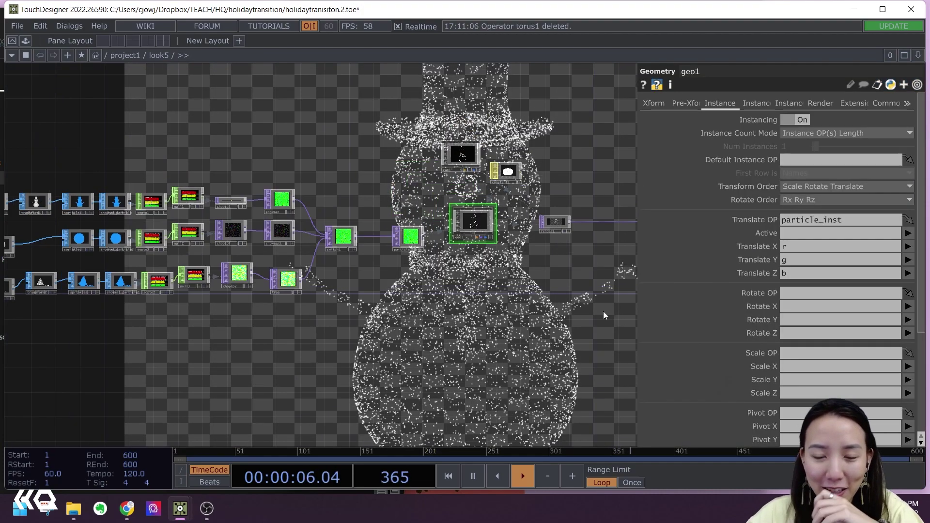
# - Reset the Camera COMP's Translate X and Y to 0
pyautogui.moveTo(560, 302); pyautogui.dragTo(481, 255)
pyautogui.scroll(-3, 502, 288)
pyautogui.scroll(5, 462, 156)
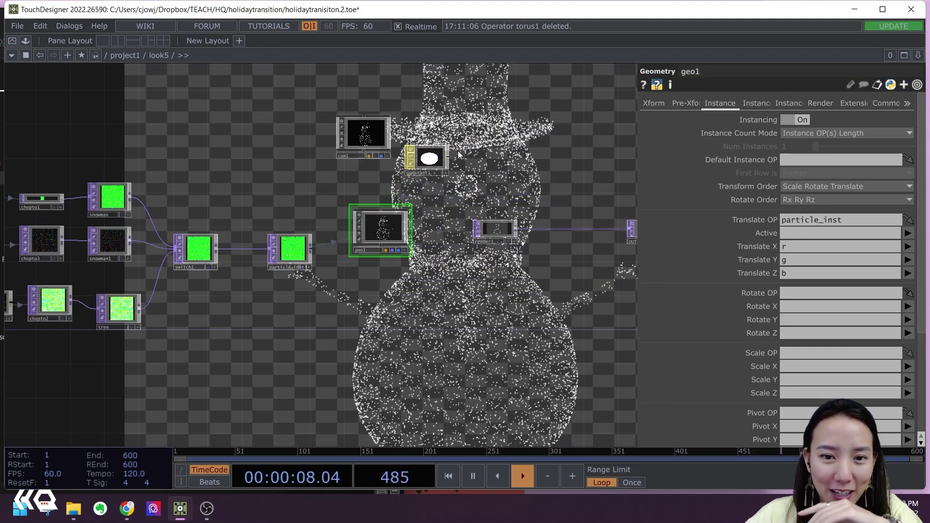
pyautogui.click(383, 143)
pyautogui.click(803, 145)
pyautogui.write('0')
pyautogui.click(850, 144)
pyautogui.write('0')
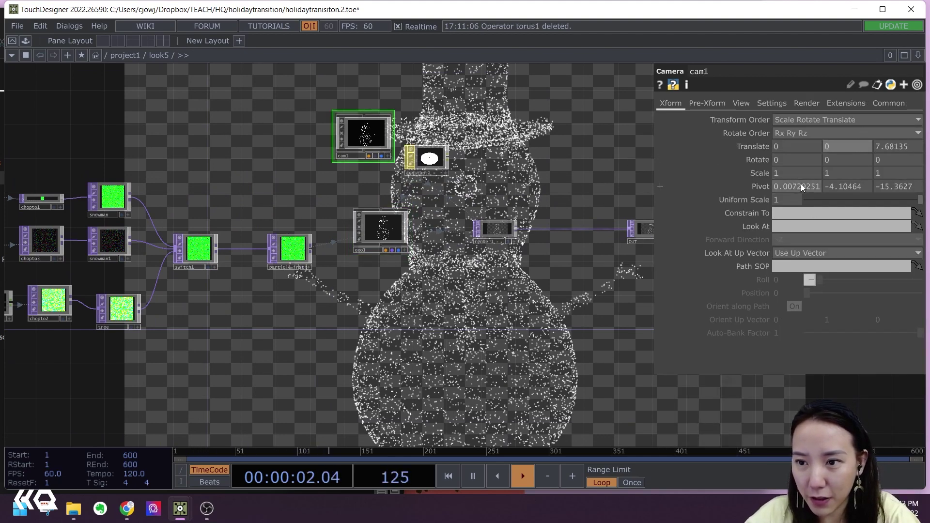
# - Reset the Camera COMP's Pivot to 0 on all three axes
pyautogui.click(801, 186)
pyautogui.write('0')
pyautogui.press('Return')
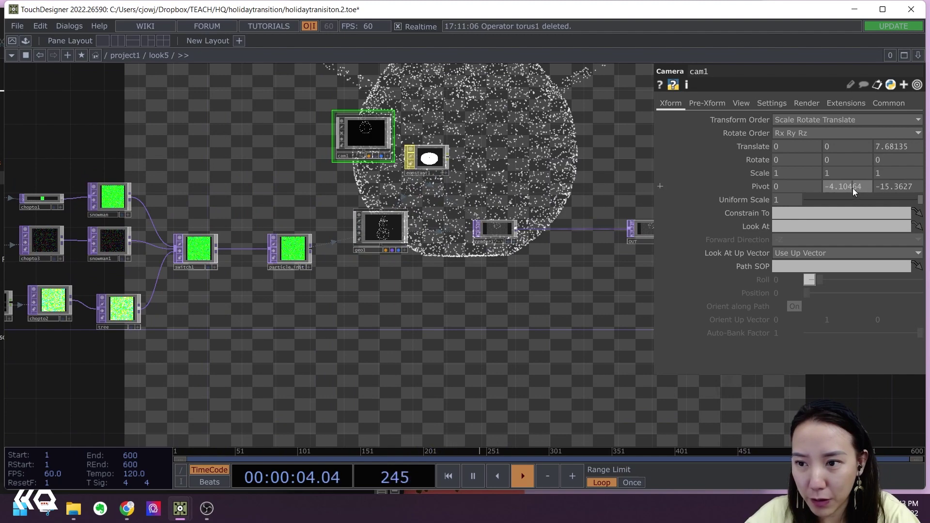
pyautogui.click(853, 186)
pyautogui.write('0')
pyautogui.click(891, 185)
pyautogui.write('0')
# - Try the camera at a Translate Z of 2 and readjust its distance from the particles
pyautogui.click(884, 145)
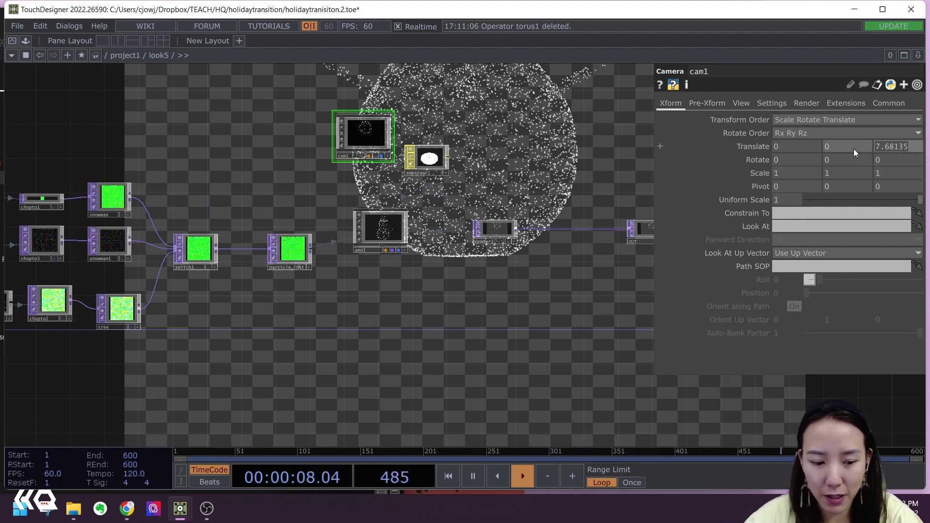
pyautogui.write('2')
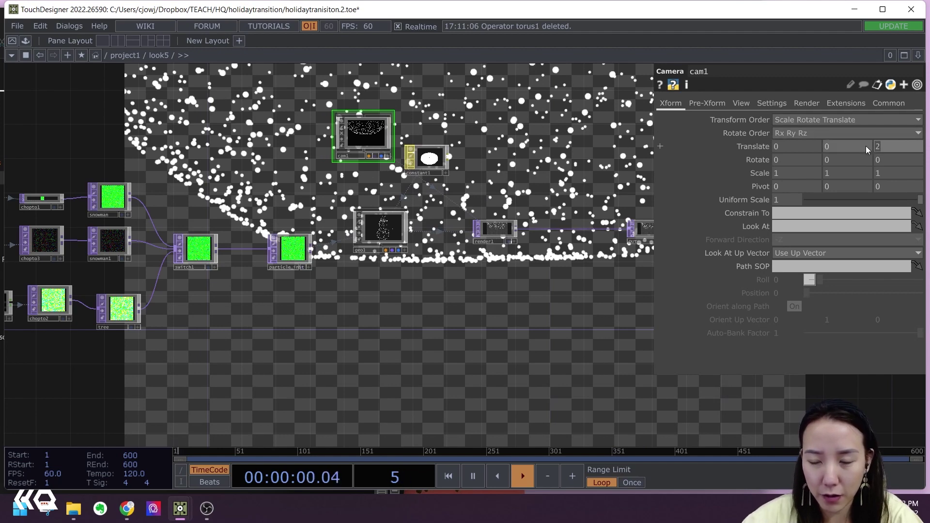
pyautogui.moveTo(838, 146); pyautogui.dragTo(847, 148, button='middle')
# - Set the Uniform Scale of the snowman's Transform SOP to .1
pyautogui.scroll(-4, 609, 167)
pyautogui.scroll(3, 209, 189)
pyautogui.scroll(1, 209, 189)
pyautogui.click(184, 180)
pyautogui.scroll(2, 251, 158)
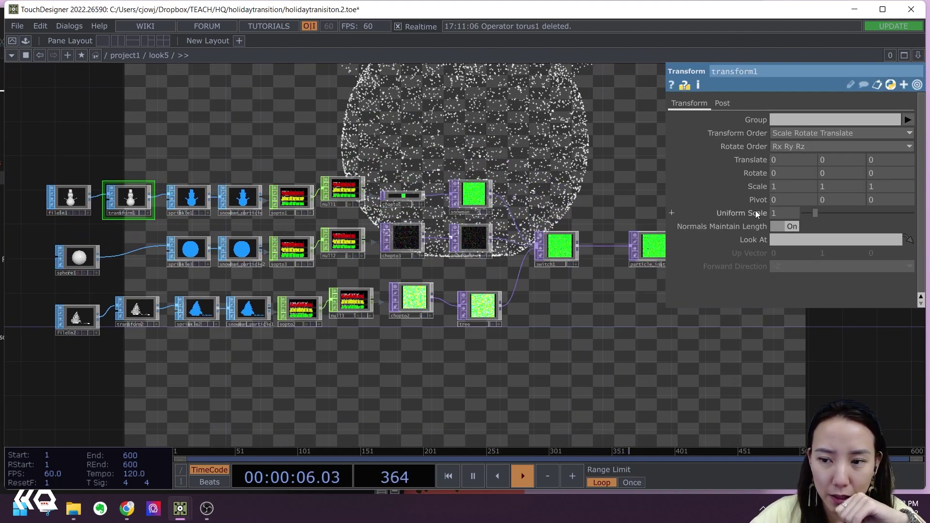
pyautogui.write('.1')
pyautogui.press('Return')
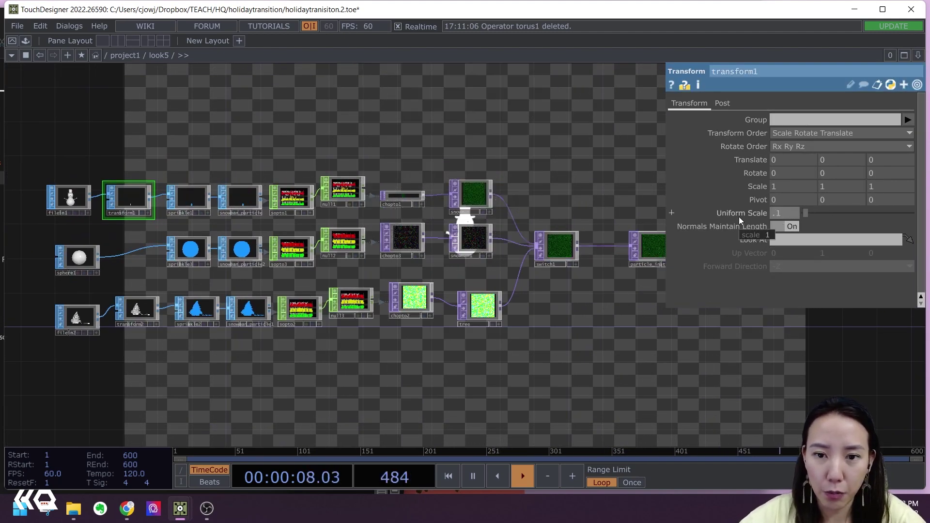
# - Set the Camera COMP's Translate Z to 2 to bring the scaled-down snowman closer
pyautogui.moveTo(551, 296); pyautogui.dragTo(485, 291)
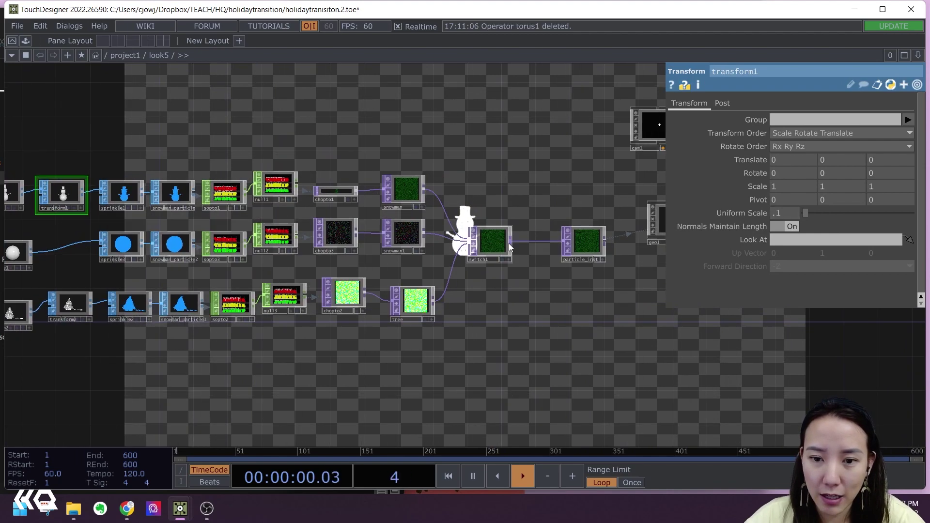
pyautogui.moveTo(583, 199); pyautogui.dragTo(466, 202)
pyautogui.click(545, 225)
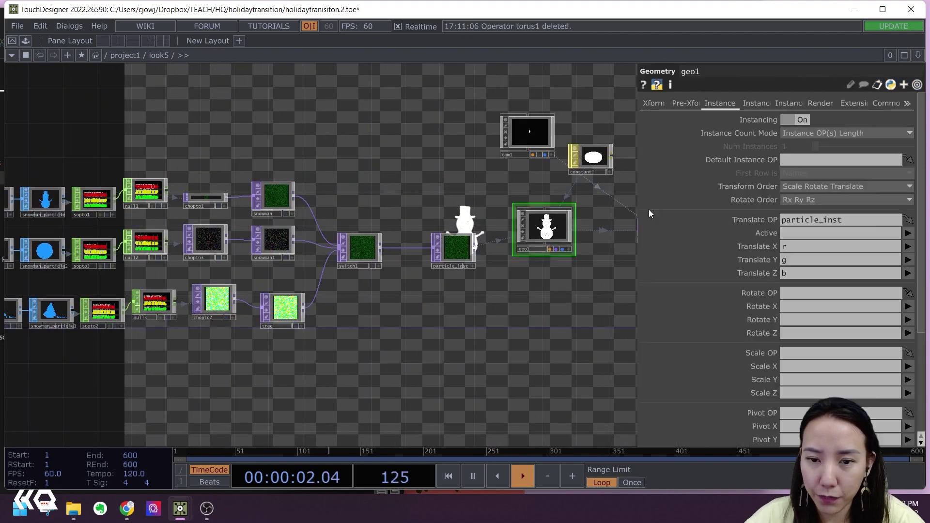
pyautogui.click(529, 137)
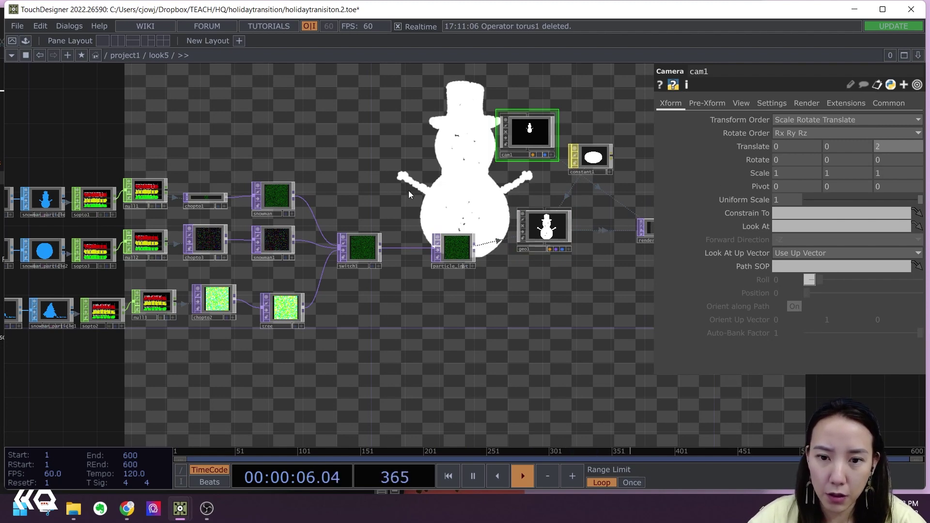
# - Set the instanced sphere's radius to 0.001 on all three axes and return to the parent network
pyautogui.scroll(4, 406, 182)
pyautogui.moveTo(341, 184); pyautogui.dragTo(80, 202)
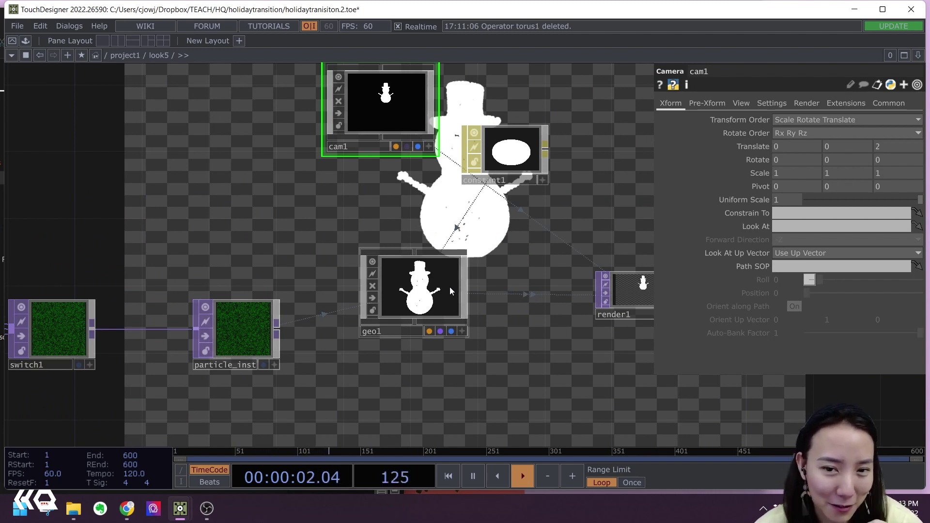
pyautogui.press('i')
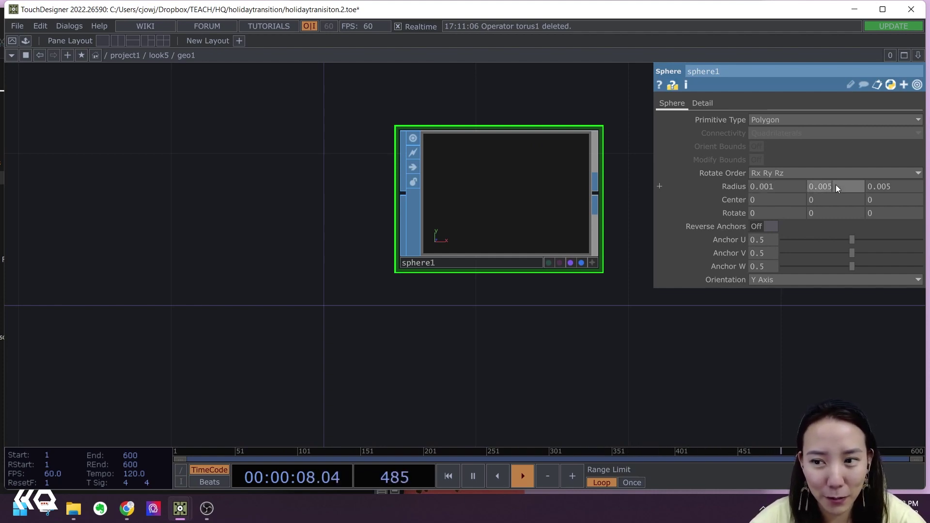
pyautogui.write('1')
pyautogui.click(894, 189)
pyautogui.press('BackSpace')
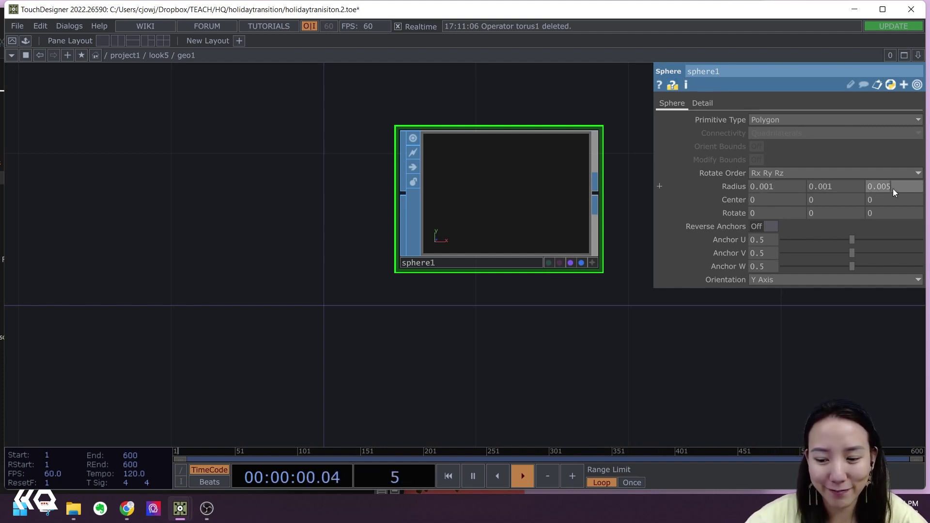
pyautogui.write('1u')
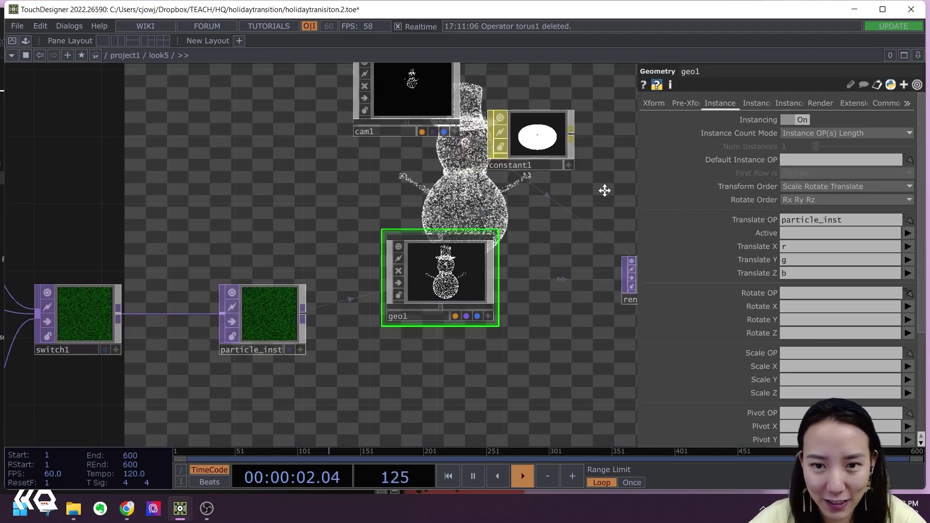
# - Set the Camera COMP's Translate Y to 0.2 and Translate Z to 1.5 to fit the whole snowman in frame
pyautogui.moveTo(551, 222); pyautogui.dragTo(521, 285)
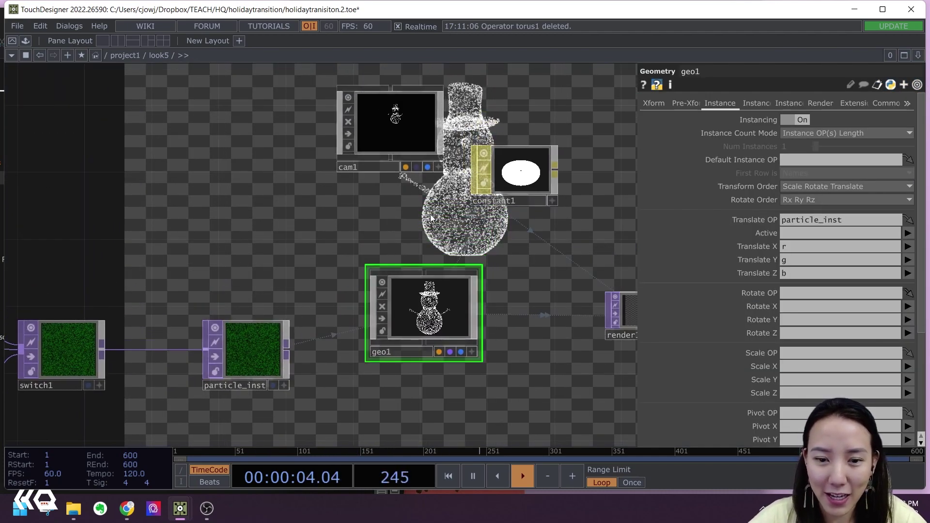
pyautogui.click(415, 117)
pyautogui.moveTo(848, 146); pyautogui.dragTo(837, 152, button='middle')
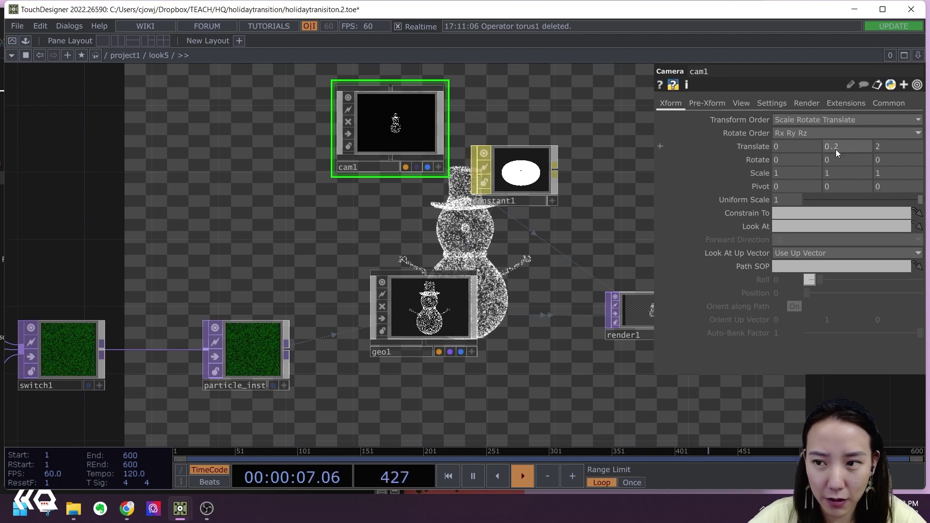
pyautogui.click(890, 147)
pyautogui.write('1')
pyautogui.press('Return')
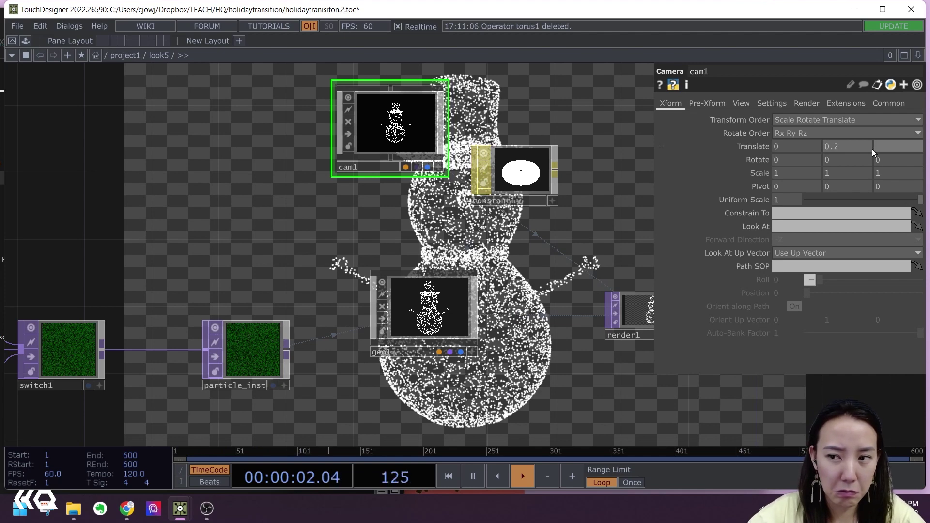
pyautogui.write('.5')
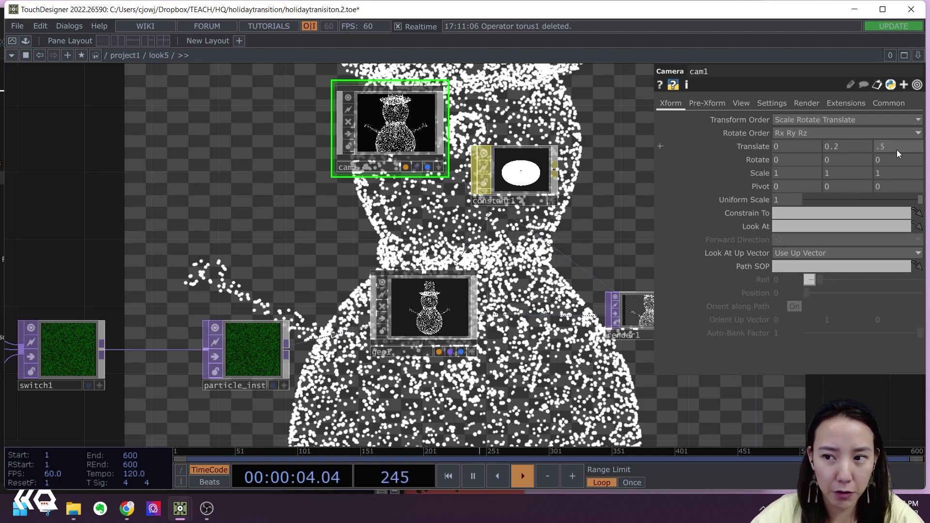
pyautogui.press('BackSpace')
pyautogui.press('BackSpace')
pyautogui.write('.5')
pyautogui.press('Return')
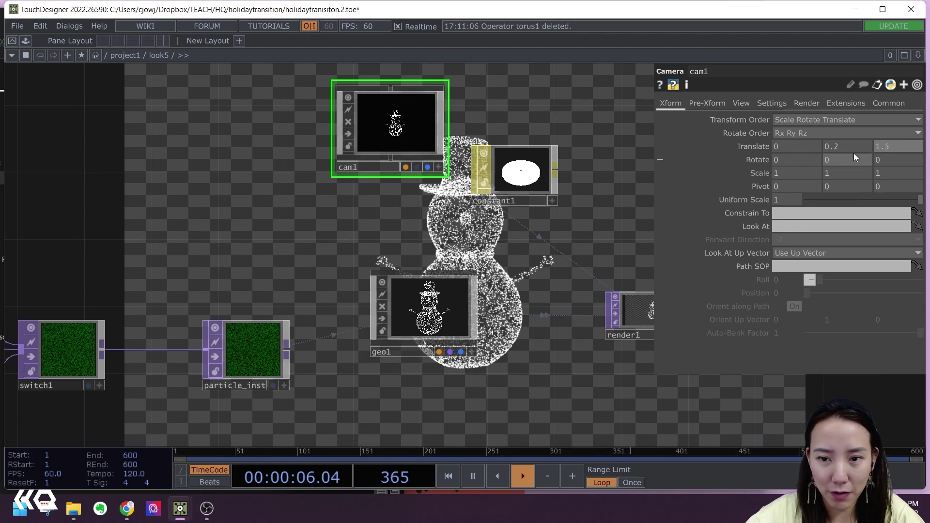
# - Scrub the Switch TOP's Index up to 1.24 to preview the blend between the particle shapes
pyautogui.press('h')
pyautogui.moveTo(595, 233); pyautogui.dragTo(621, 230)
pyautogui.moveTo(270, 142); pyautogui.dragTo(205, 146)
pyautogui.click(368, 292)
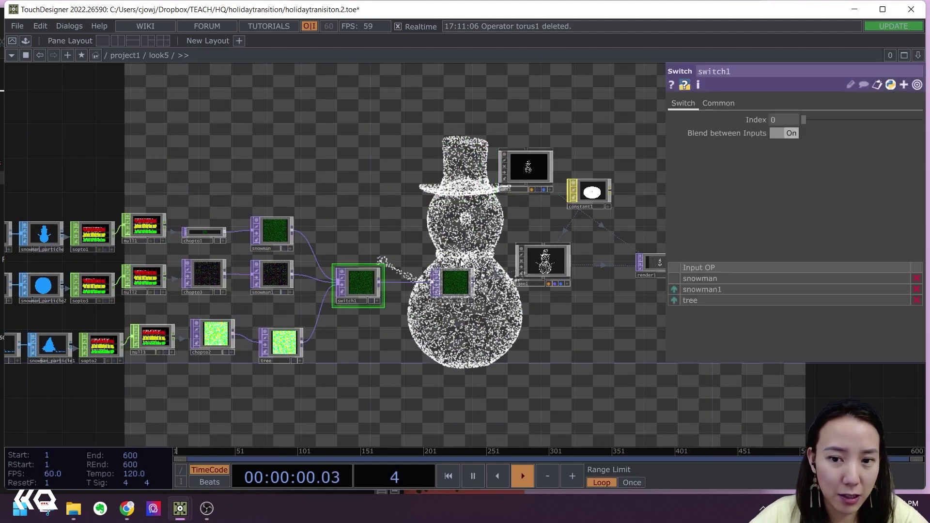
pyautogui.moveTo(805, 119)
pyautogui.mouseDown()
pyautogui.moveTo(836, 119)
pyautogui.moveTo(808, 121)
pyautogui.mouseUp()
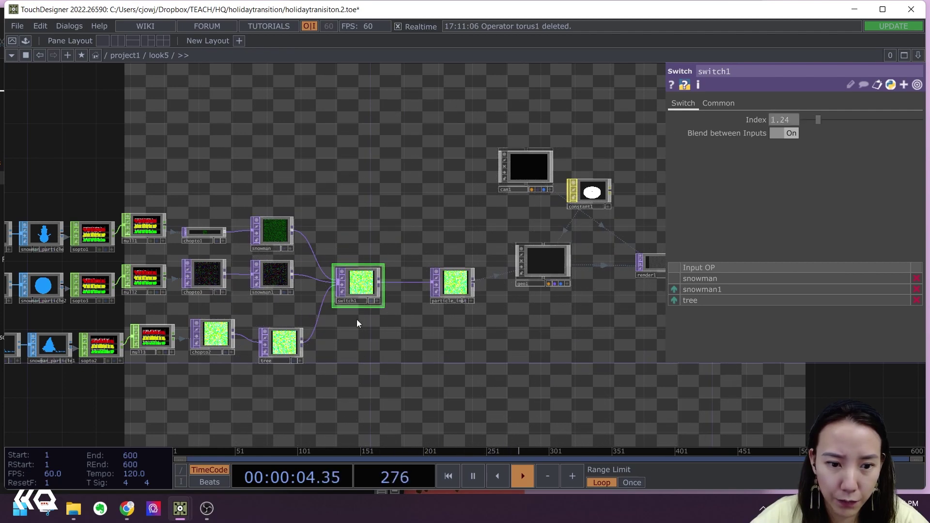
# - Check the texture info of the tree and snowman1 Null TOPs and open the spruce's Transform SOP parameters
pyautogui.moveTo(326, 345); pyautogui.dragTo(426, 303)
pyautogui.middleClick(377, 296)
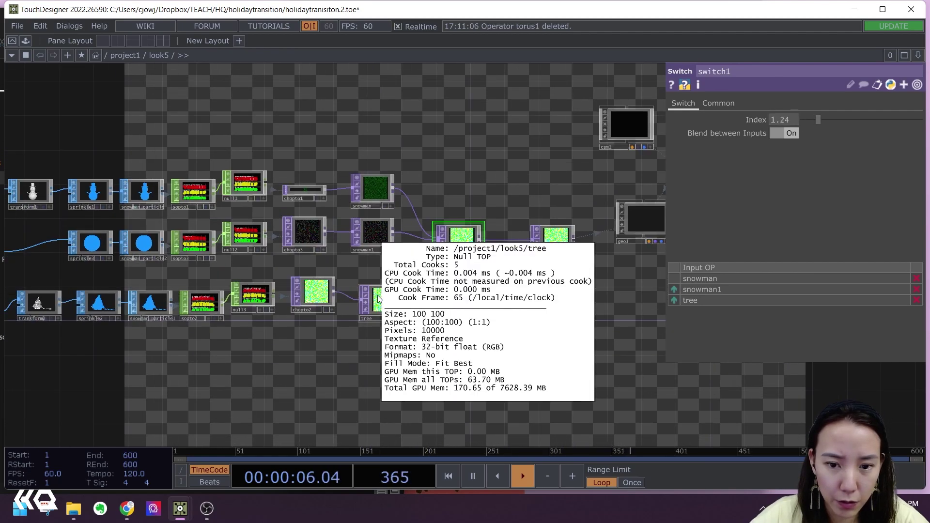
pyautogui.middleClick(376, 240)
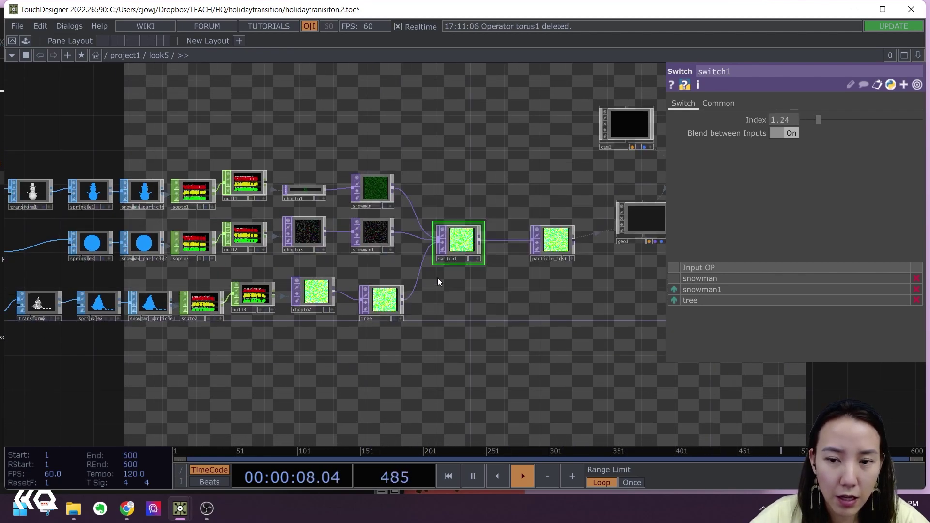
pyautogui.moveTo(450, 285); pyautogui.dragTo(581, 253)
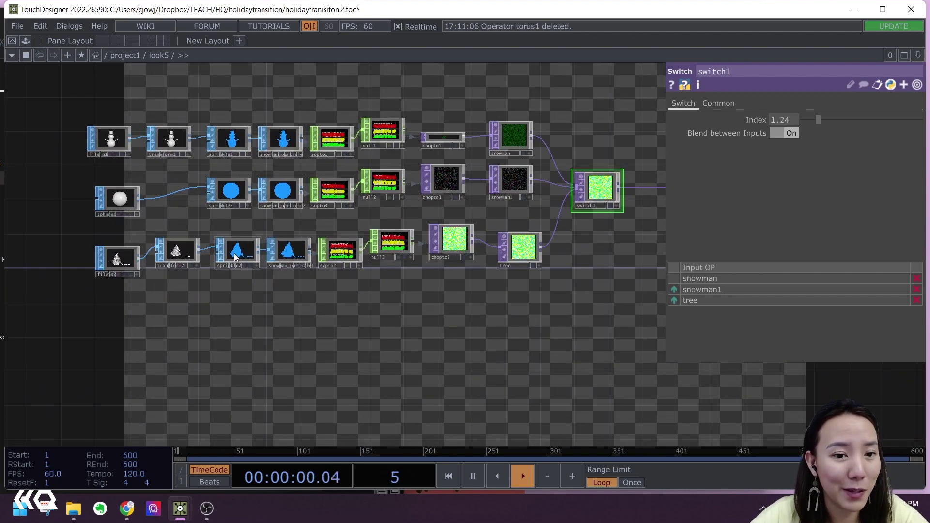
pyautogui.click(180, 253)
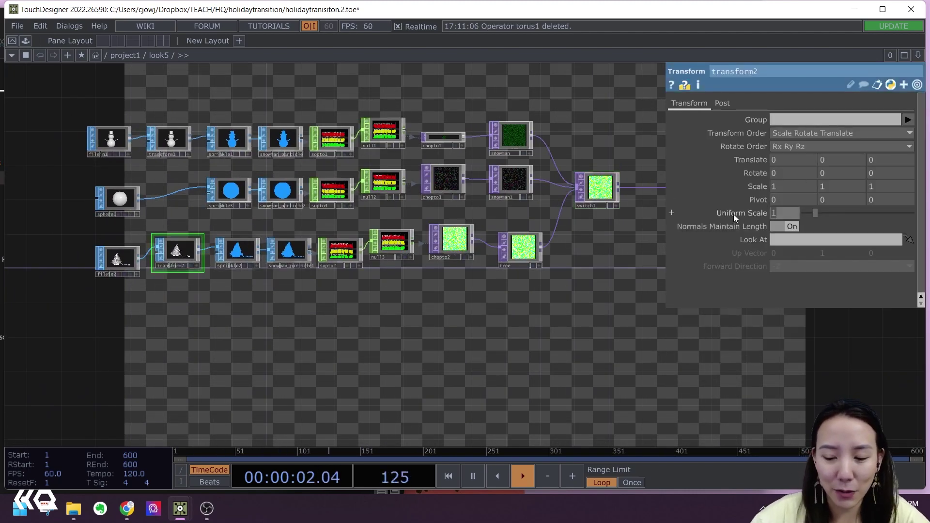
# - Set the Switch TOP's Index to 2 to display the tree particles
pyautogui.click(600, 189)
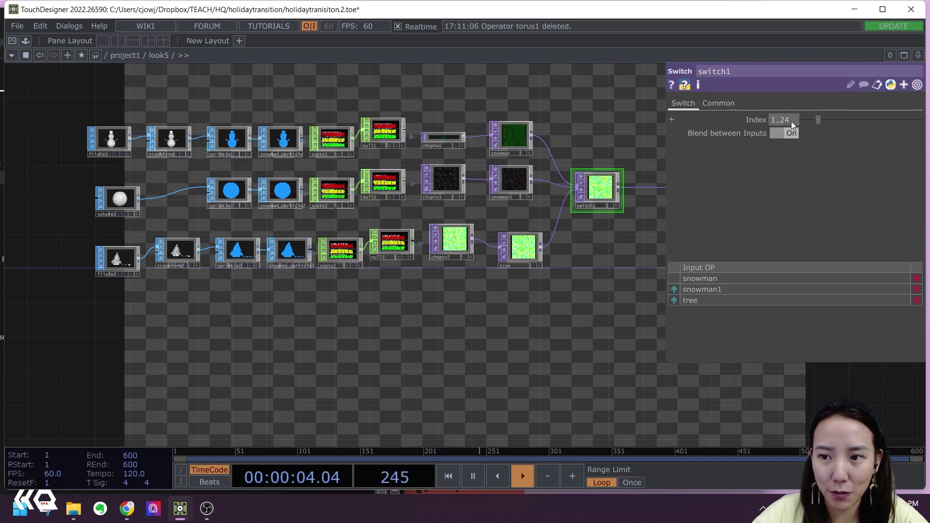
pyautogui.moveTo(788, 120); pyautogui.dragTo(690, 132)
pyautogui.write('2')
pyautogui.press('Return')
# - Shrink the spruce in its Transform SOP, trying Uniform Scale .01 and .001 and settling on .0005
pyautogui.click(179, 251)
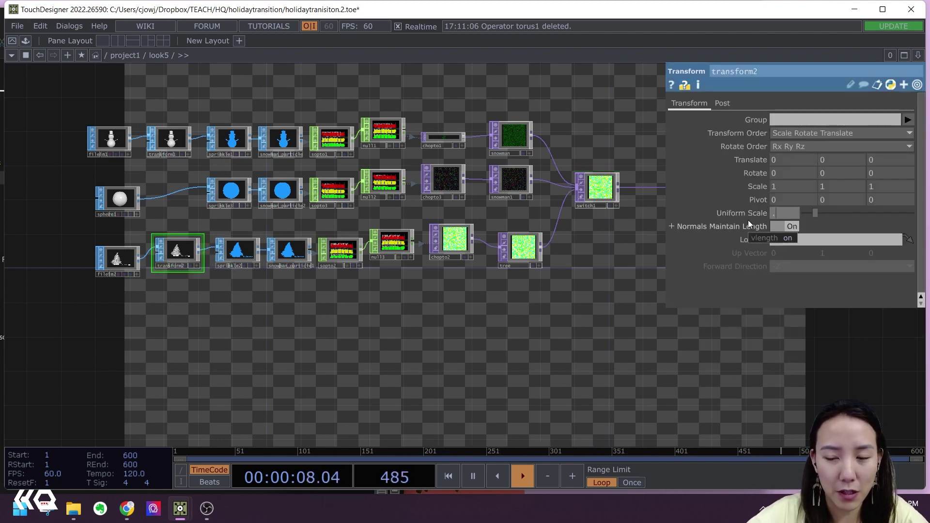
pyautogui.write('.01')
pyautogui.press('Return')
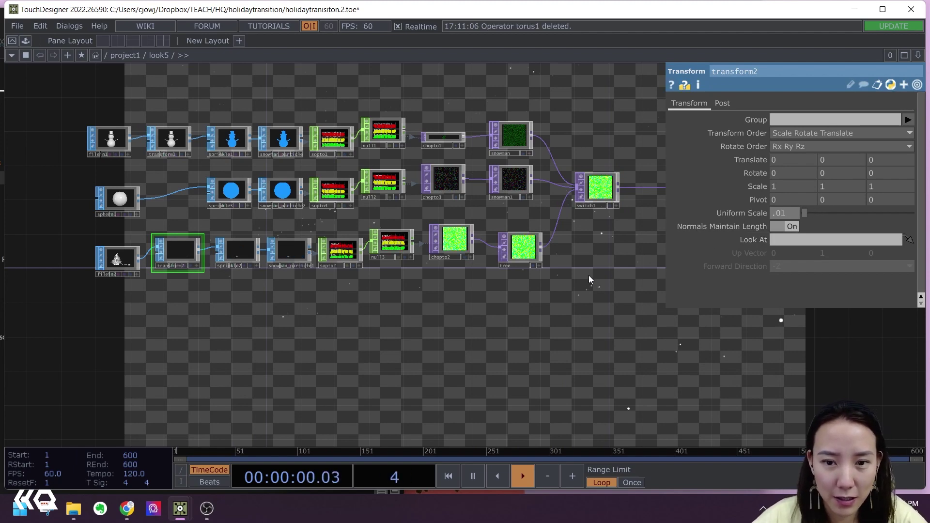
pyautogui.scroll(-2, 592, 274)
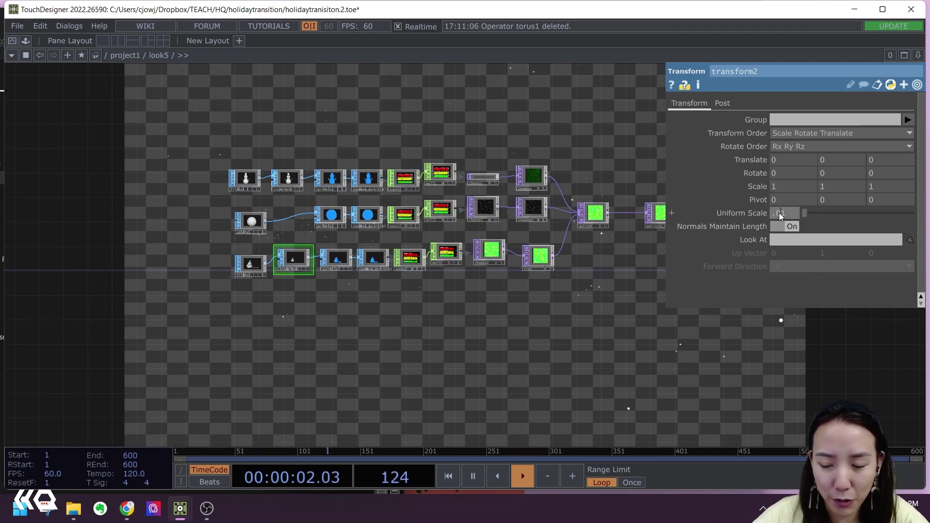
pyautogui.write('0')
pyautogui.press('Return')
pyautogui.scroll(2, 558, 299)
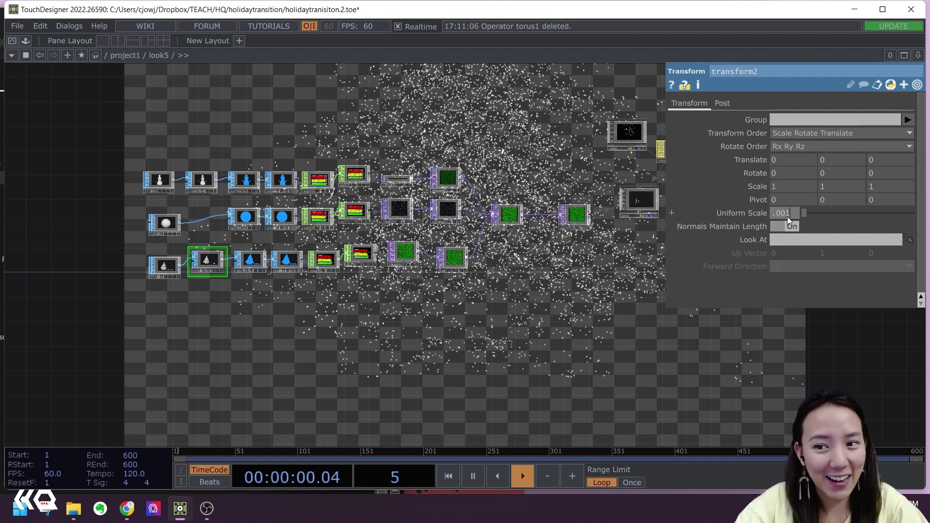
pyautogui.write('05')
pyautogui.press('Return')
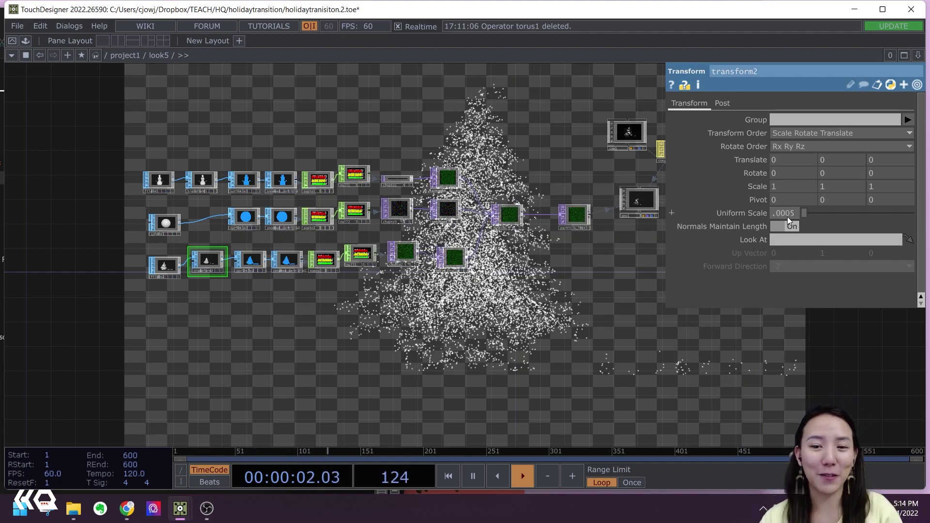
# - Rotate the instanced Geometry COMP continuously by setting its Rotate Y to the expression absTime.seconds
pyautogui.scroll(-3, 609, 333)
pyautogui.scroll(4, 410, 257)
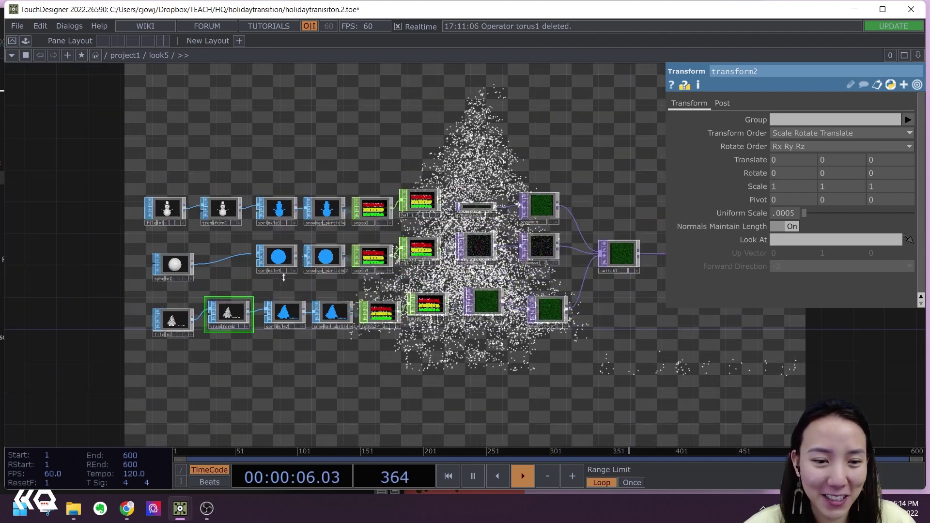
pyautogui.moveTo(558, 386); pyautogui.dragTo(451, 377)
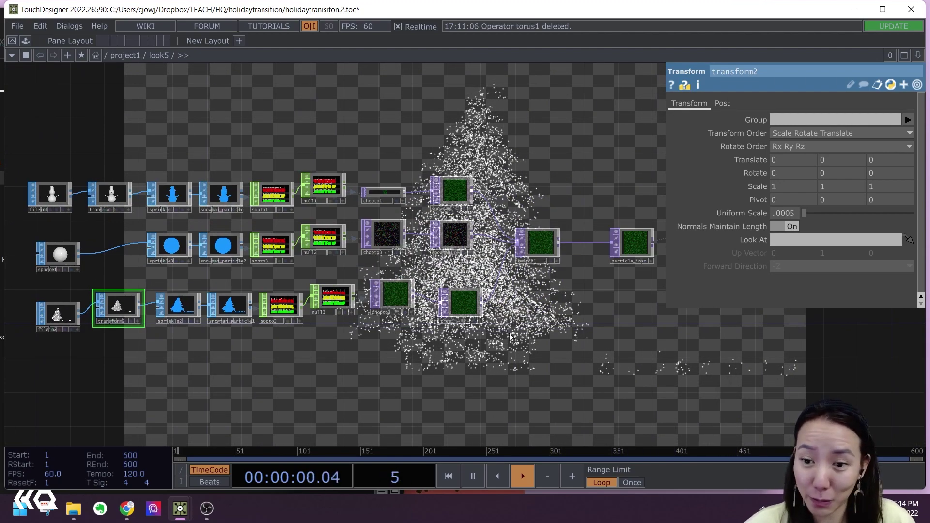
pyautogui.moveTo(571, 329); pyautogui.dragTo(367, 318)
pyautogui.click(519, 217)
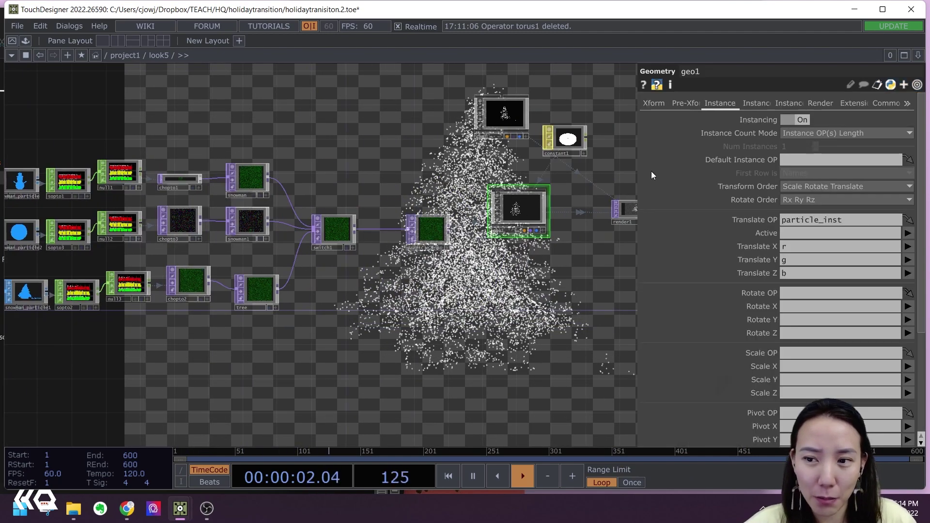
pyautogui.click(654, 104)
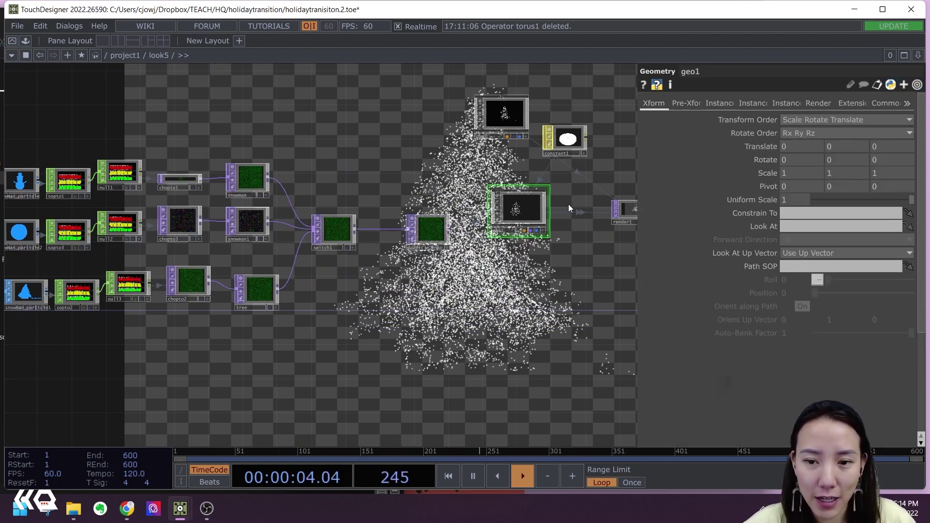
pyautogui.click(833, 163)
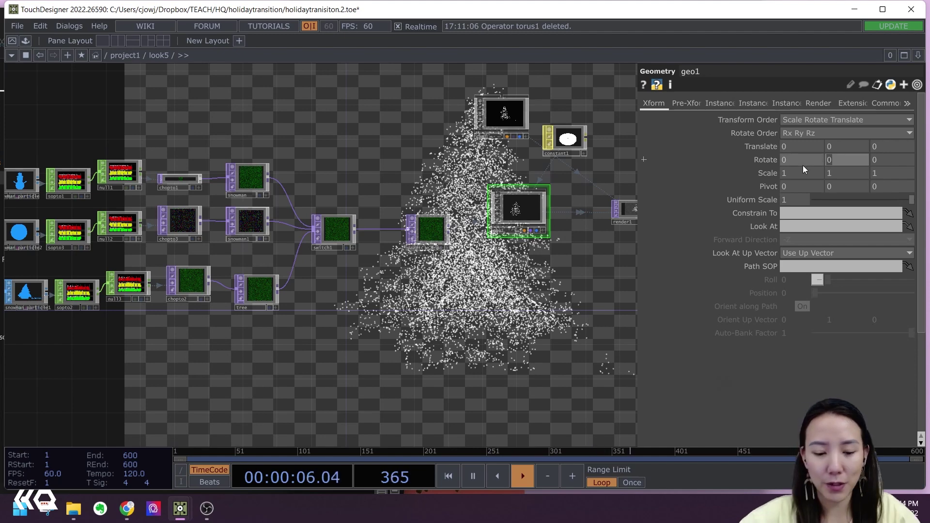
pyautogui.write('absTime')
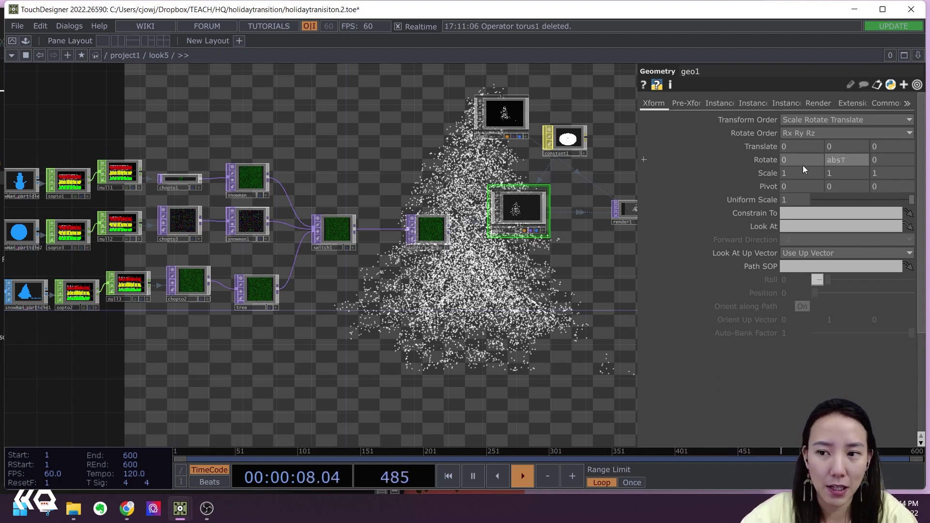
pyautogui.write('.seconds')
pyautogui.press('Return')
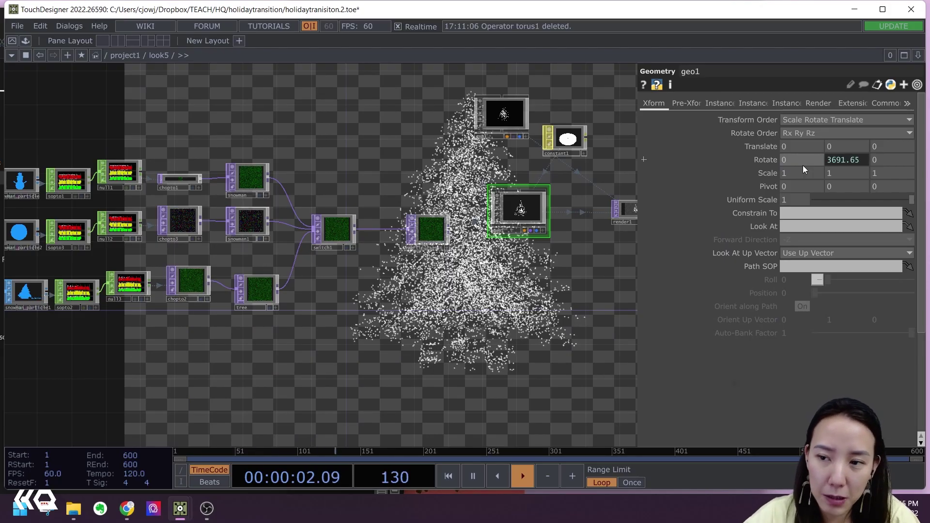
# - Change the Geometry COMP's Rotate Y expression to absTime.frame*.5 to adjust the spin speed
pyautogui.click(764, 161)
pyautogui.moveTo(831, 188); pyautogui.dragTo(766, 194)
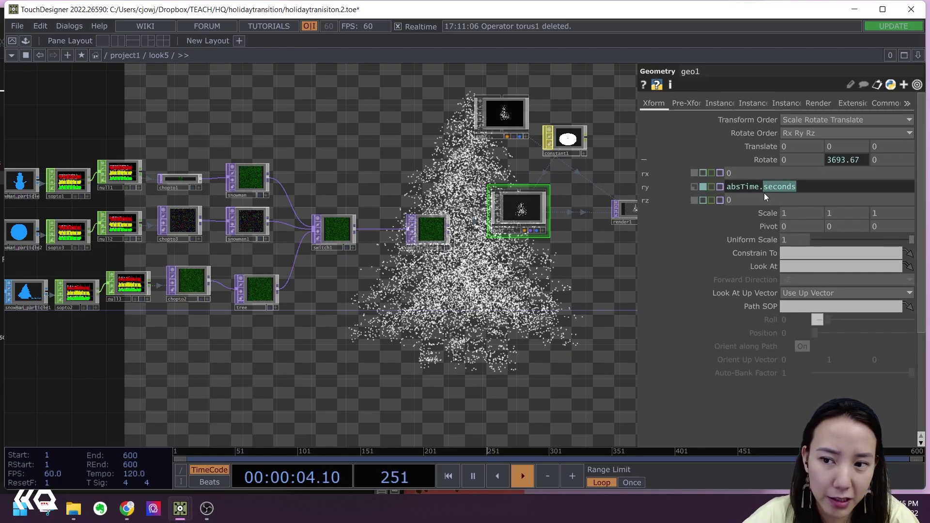
pyautogui.write('frame')
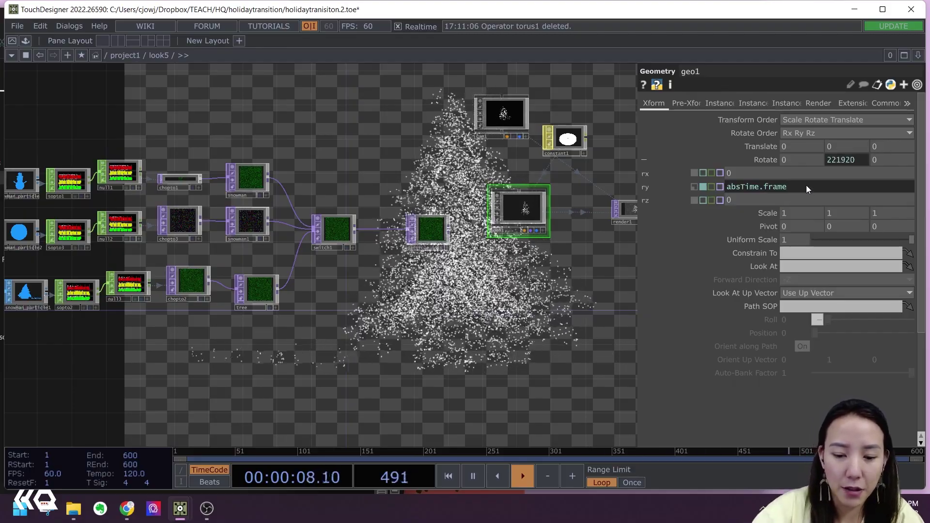
pyautogui.write('*.5')
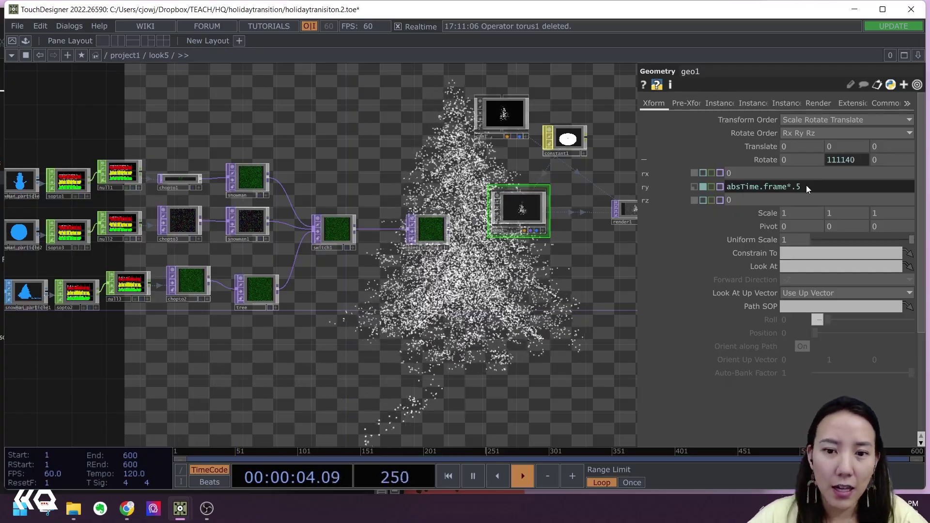
# - Scrub the Switch TOP's Index through the shapes to preview the transition, ending at 4.04
pyautogui.scroll(-3, 500, 260)
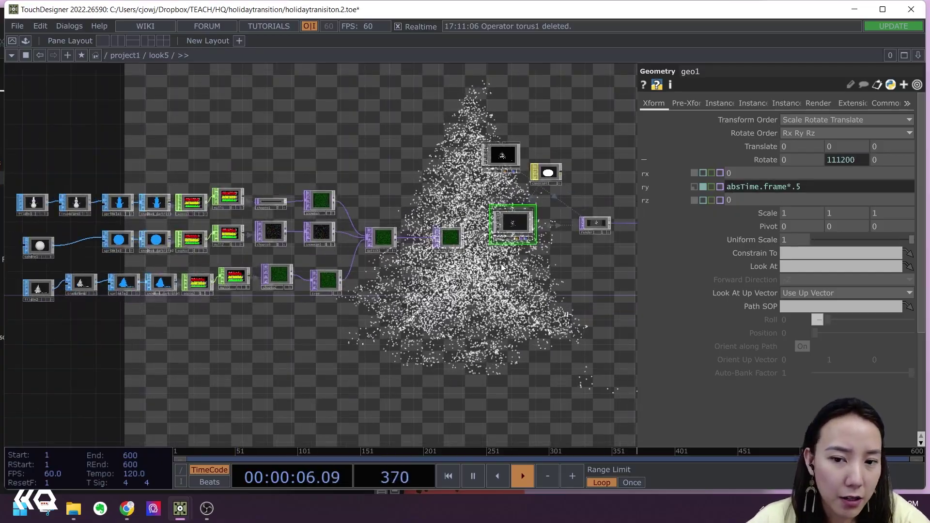
pyautogui.scroll(3, 499, 265)
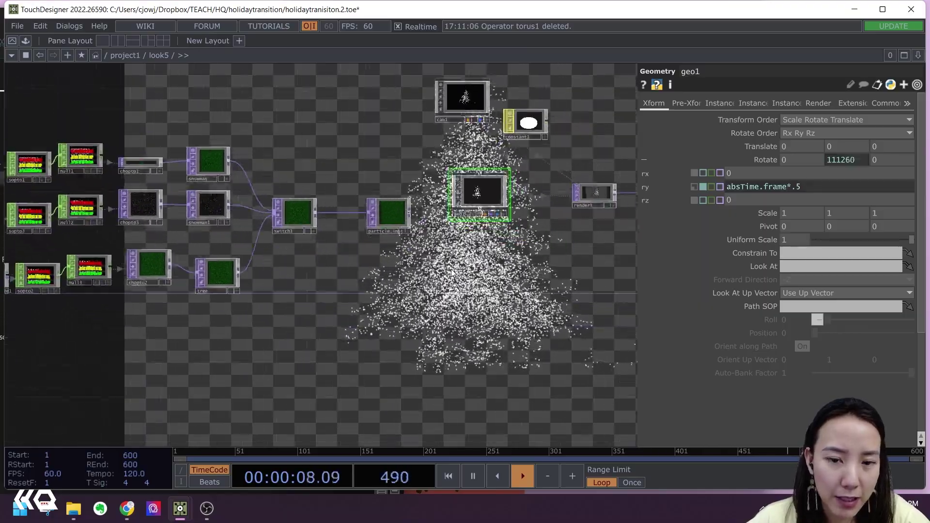
pyautogui.click(311, 213)
pyautogui.moveTo(827, 121); pyautogui.dragTo(852, 120)
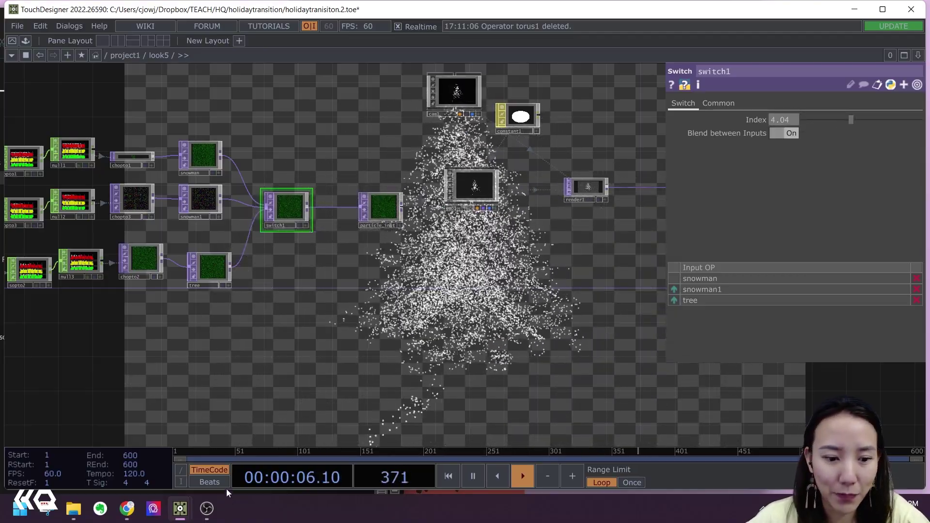
# - Add an LFO CHOP in the empty network area below the Switch TOP
pyautogui.moveTo(286, 386); pyautogui.dragTo(266, 395)
pyautogui.moveTo(455, 310); pyautogui.dragTo(342, 326)
pyautogui.moveTo(400, 305)
pyautogui.mouseDown()
pyautogui.moveTo(411, 287)
pyautogui.moveTo(513, 292)
pyautogui.mouseUp()
pyautogui.moveTo(301, 351); pyautogui.dragTo(368, 333)
pyautogui.press('Tab')
pyautogui.write('lf')
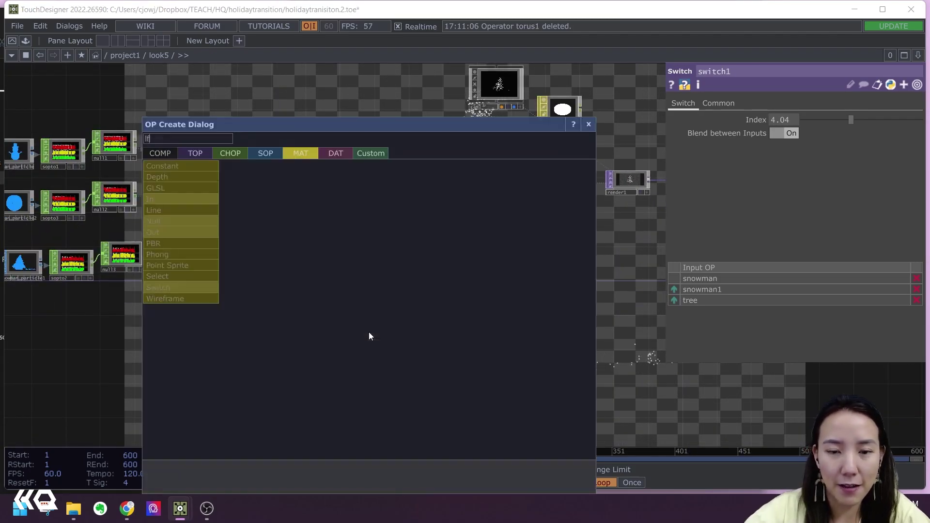
pyautogui.write('o')
pyautogui.click(230, 153)
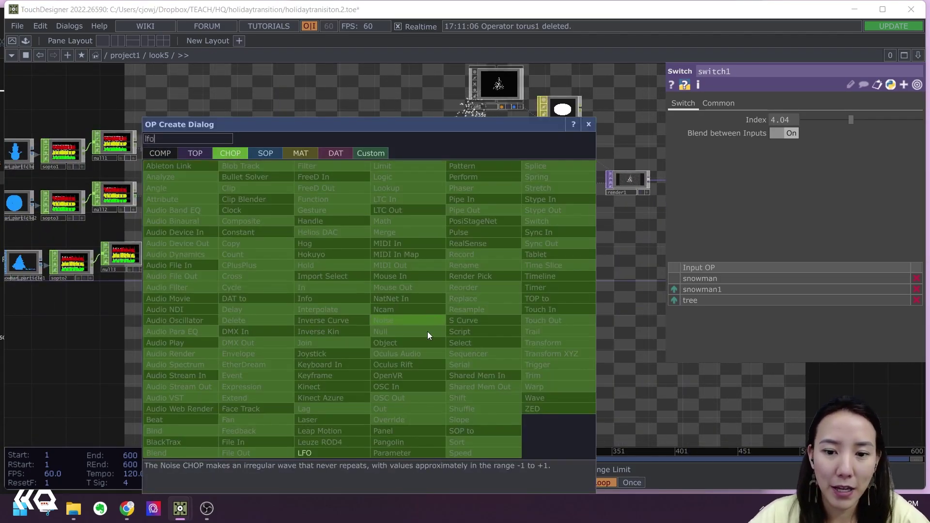
pyautogui.press('Return')
pyautogui.click(403, 377)
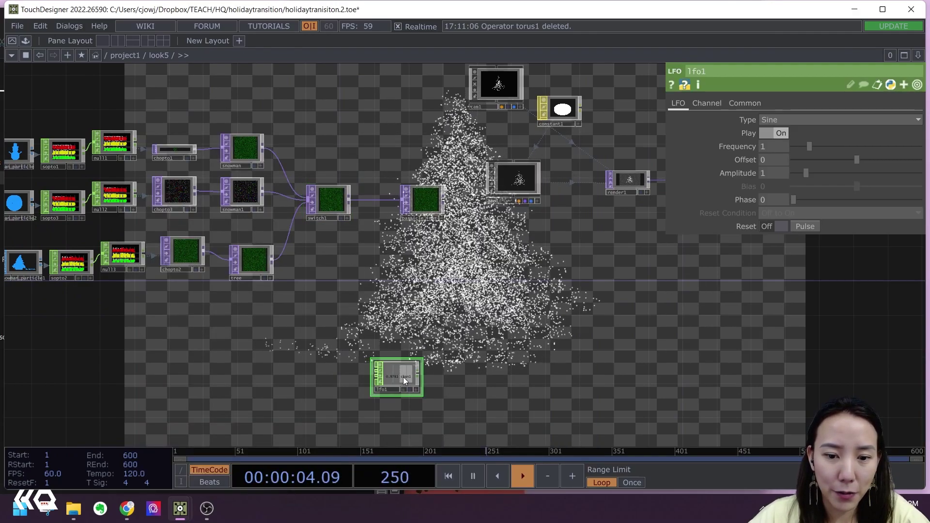
# - Append a Math CHOP to the LFO CHOP's output and place it beside the LFO
pyautogui.scroll(5, 403, 377)
pyautogui.moveTo(484, 302); pyautogui.dragTo(507, 233)
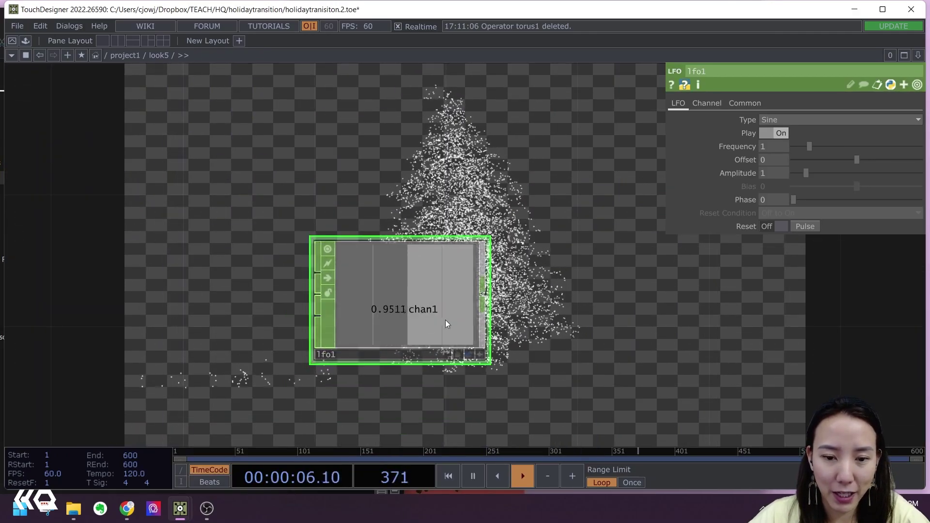
pyautogui.click(491, 299)
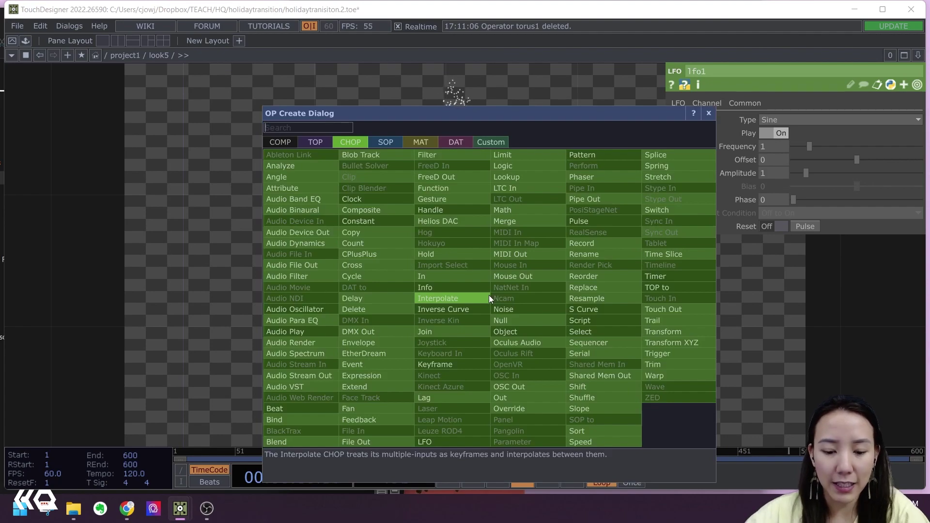
pyautogui.write('math')
pyautogui.click(502, 212)
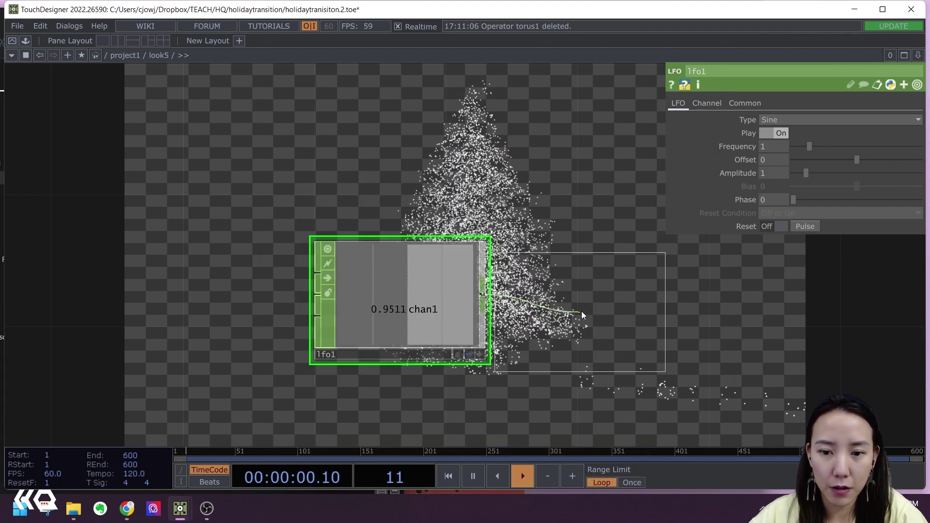
pyautogui.click(625, 291)
pyautogui.press('h')
# - Set the Math CHOP to remap from the range -1 to 1 into the range 0 to 2
pyautogui.click(739, 103)
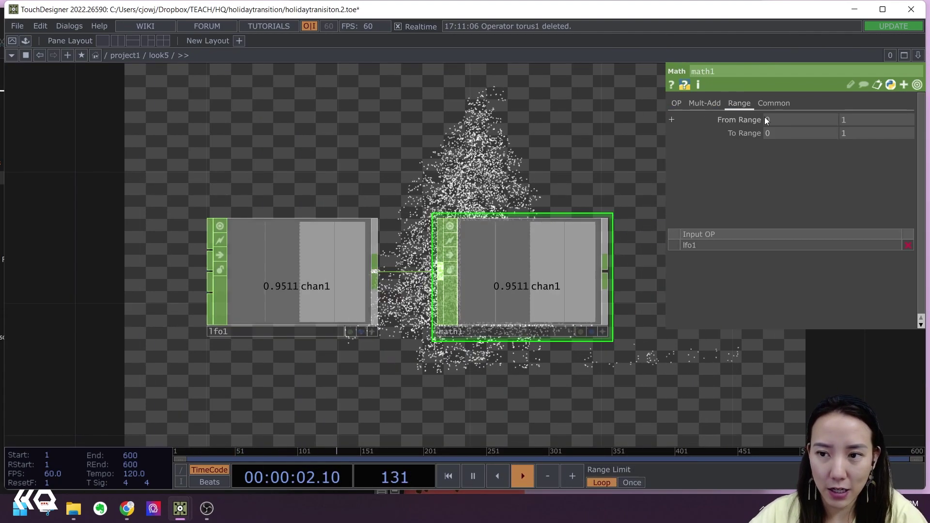
pyautogui.moveTo(771, 121); pyautogui.dragTo(746, 124)
pyautogui.write('-1')
pyautogui.press('Return')
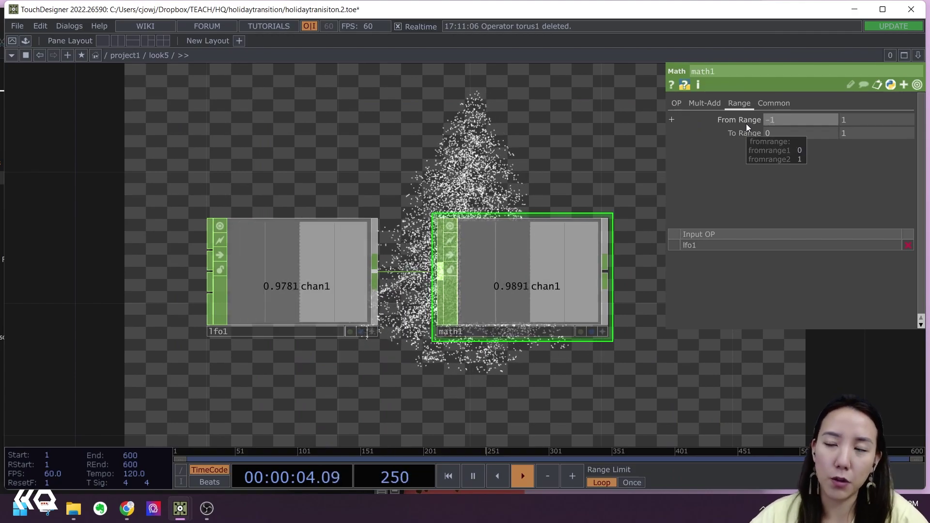
pyautogui.click(848, 132)
pyautogui.write('2')
pyautogui.press('Return')
# - Scrub the Switch TOP's Index down from the tree to preview the sphere blend
pyautogui.scroll(-5, 617, 138)
pyautogui.moveTo(565, 137); pyautogui.dragTo(523, 360)
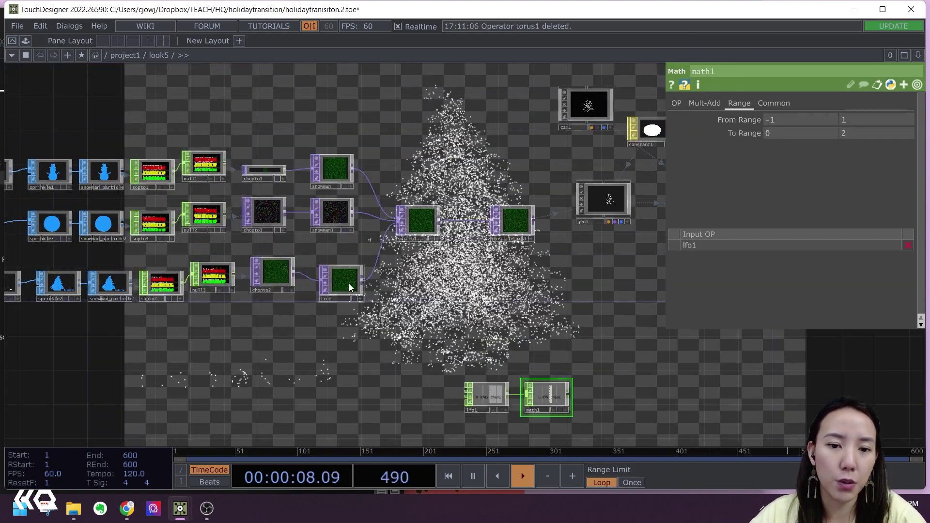
pyautogui.click(419, 221)
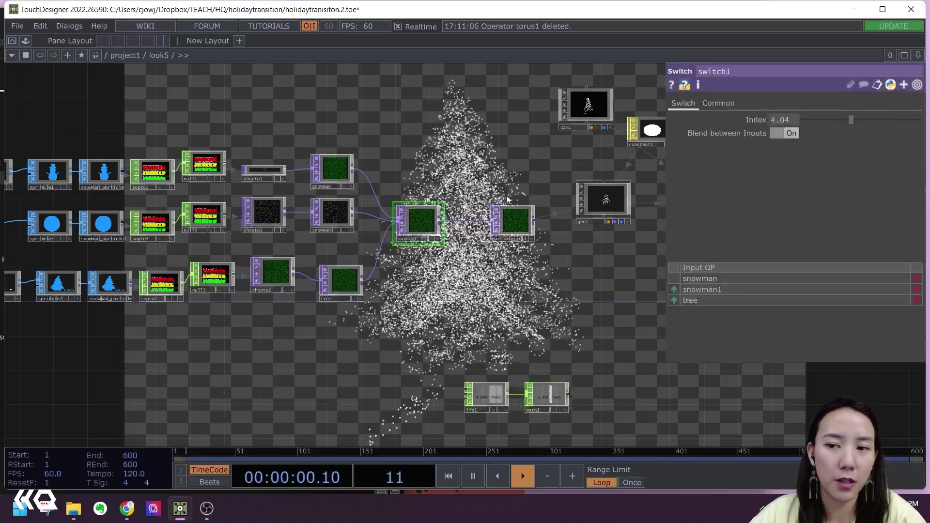
pyautogui.moveTo(838, 118); pyautogui.dragTo(811, 120)
# - Set the Sphere SOP's radius to 1 on all three axes
pyautogui.moveTo(560, 278); pyautogui.dragTo(809, 193)
pyautogui.click(154, 153)
pyautogui.write('1')
pyautogui.moveTo(919, 187); pyautogui.dragTo(821, 192)
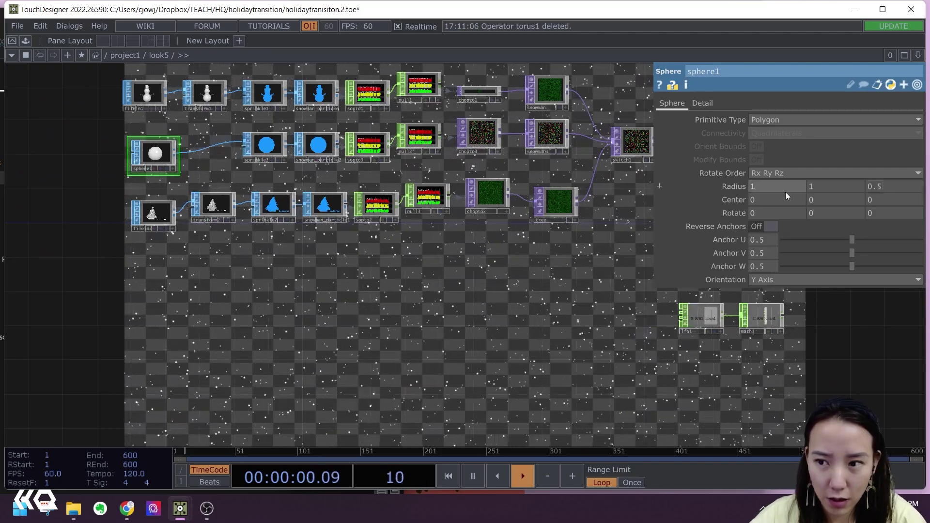
pyautogui.write('1')
pyautogui.moveTo(511, 266); pyautogui.dragTo(395, 291)
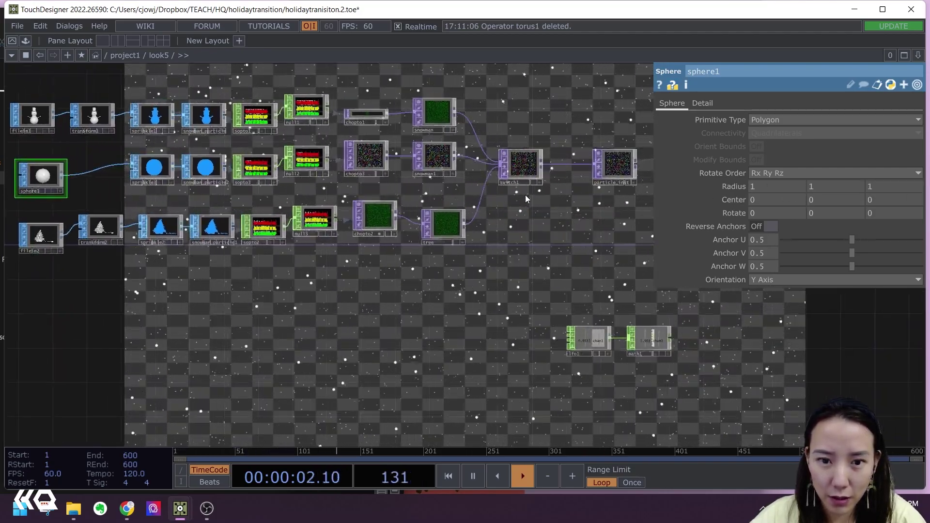
# - Scrub the Switch TOP's Index to 2.12 to preview the blend with the enlarged sphere
pyautogui.click(523, 168)
pyautogui.moveTo(816, 122)
pyautogui.mouseDown()
pyautogui.moveTo(785, 121)
pyautogui.moveTo(810, 123)
pyautogui.mouseUp()
pyautogui.scroll(1, 658, 323)
# - Append a Null CHOP to the Math CHOP's output and place it beside the Math CHOP
pyautogui.moveTo(658, 324); pyautogui.dragTo(512, 310)
pyautogui.scroll(5, 512, 313)
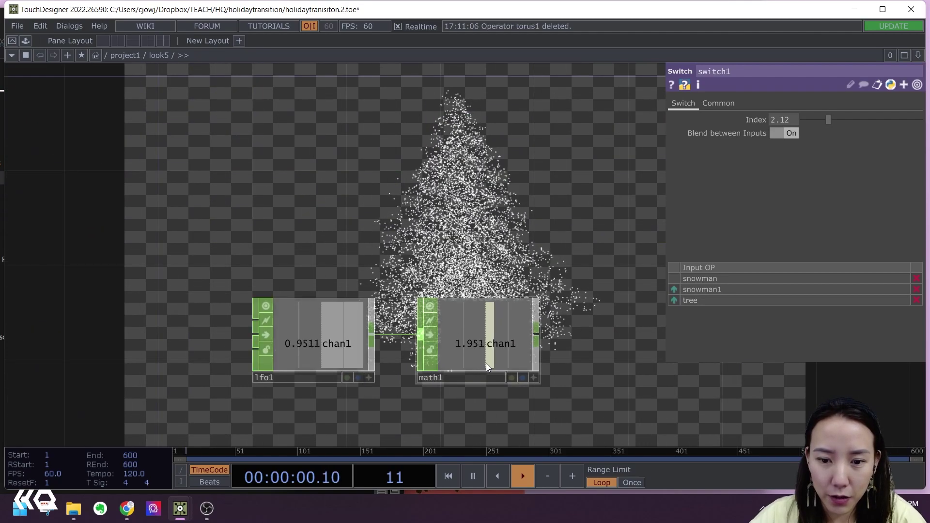
pyautogui.click(484, 361)
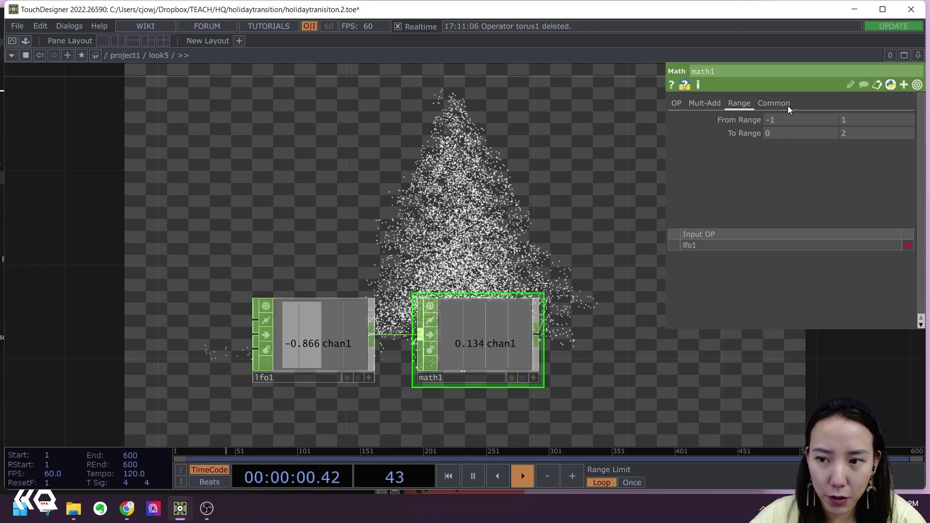
pyautogui.click(536, 335)
pyautogui.rightClick(540, 336)
pyautogui.write('n')
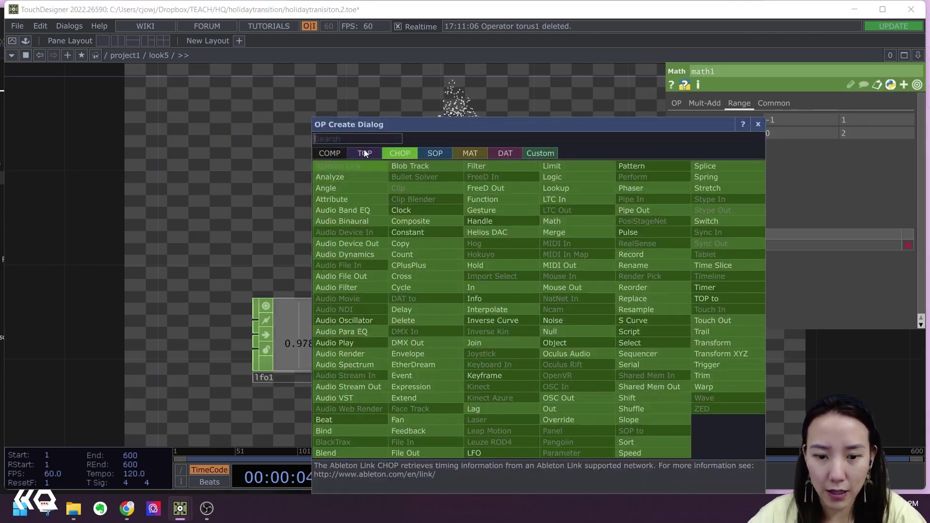
pyautogui.click(563, 335)
pyautogui.click(671, 322)
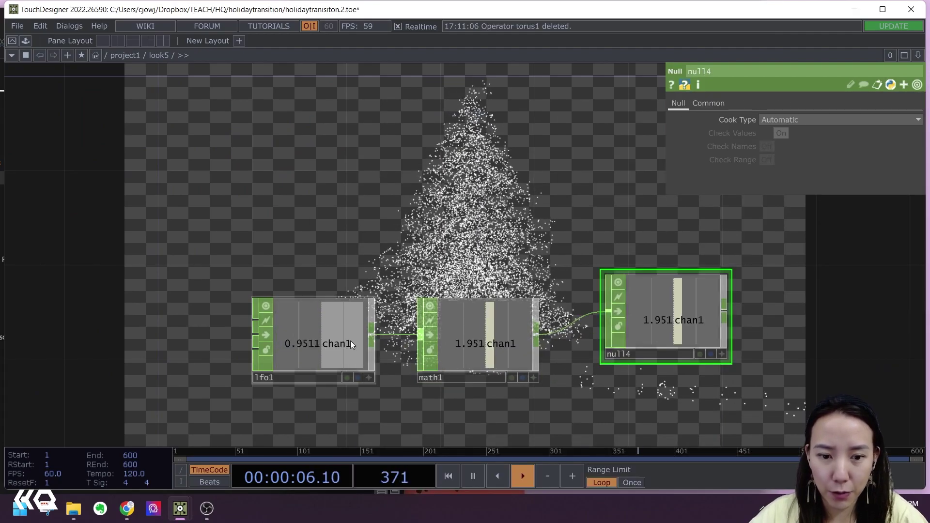
# - Slow the LFO CHOP by setting its Frequency to 0.025
pyautogui.click(344, 342)
pyautogui.click(769, 147)
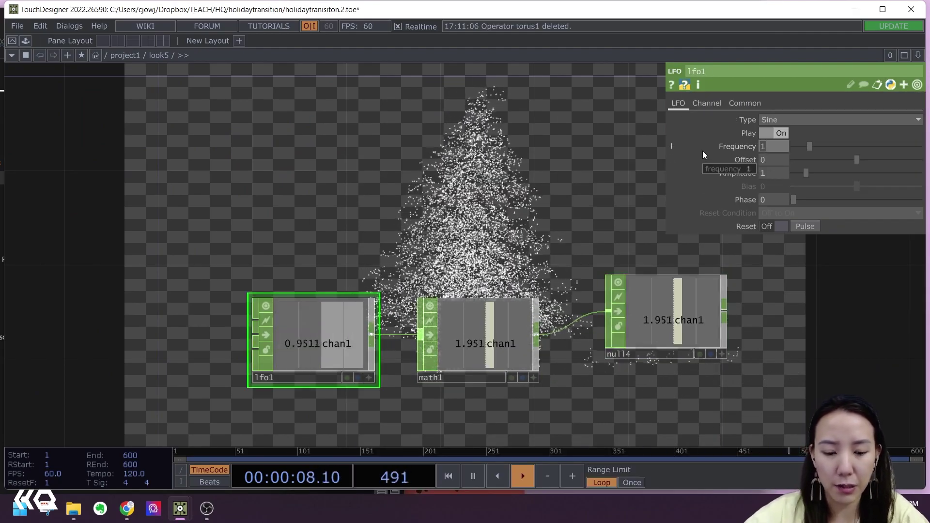
pyautogui.write('.025')
pyautogui.press('Return')
# - Make the Null CHOP's viewer active and export its chan1 channel to the Switch TOP's Index
pyautogui.scroll(-3, 580, 191)
pyautogui.scroll(-2, 481, 263)
pyautogui.click(352, 166)
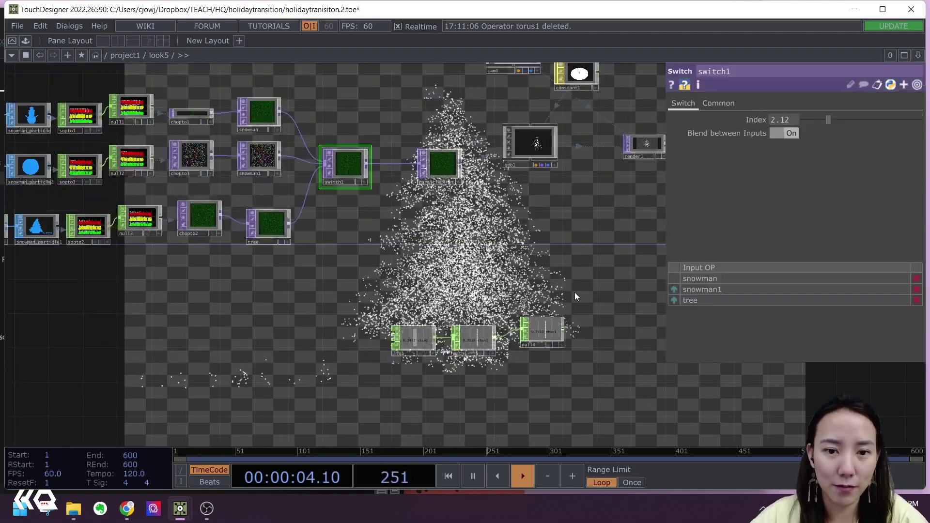
pyautogui.scroll(3, 553, 339)
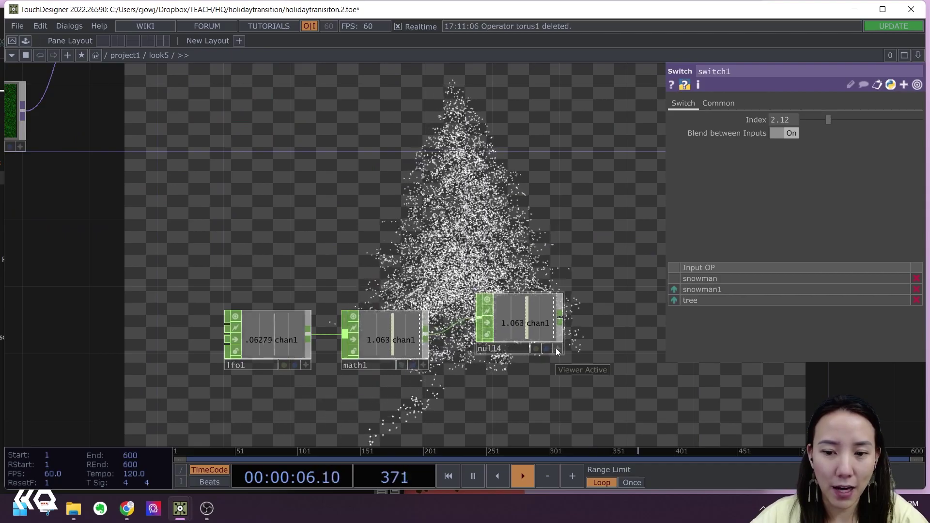
pyautogui.click(557, 348)
pyautogui.moveTo(540, 327); pyautogui.dragTo(786, 119)
pyautogui.click(786, 117)
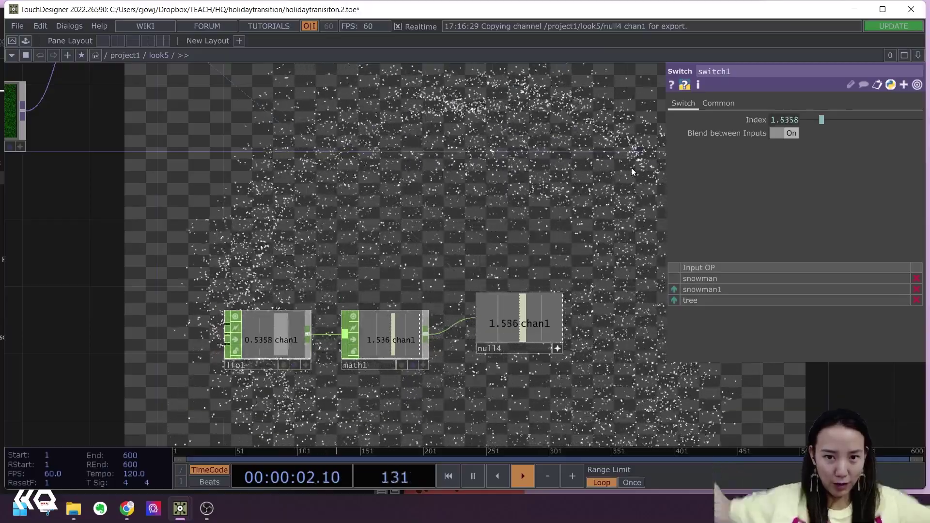
# - Set the LFO CHOP's Frequency to 0.05
pyautogui.click(278, 343)
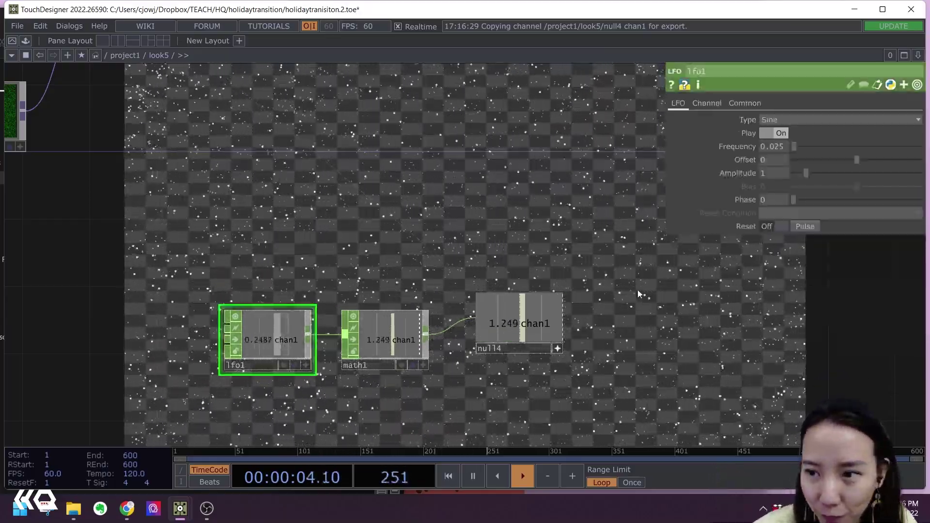
pyautogui.click(784, 147)
pyautogui.write('0.05')
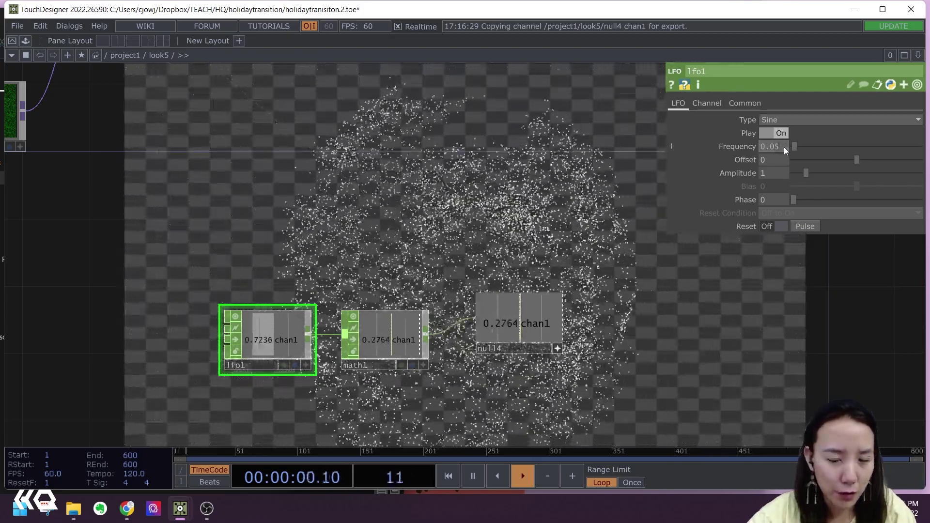
pyautogui.press('Return')
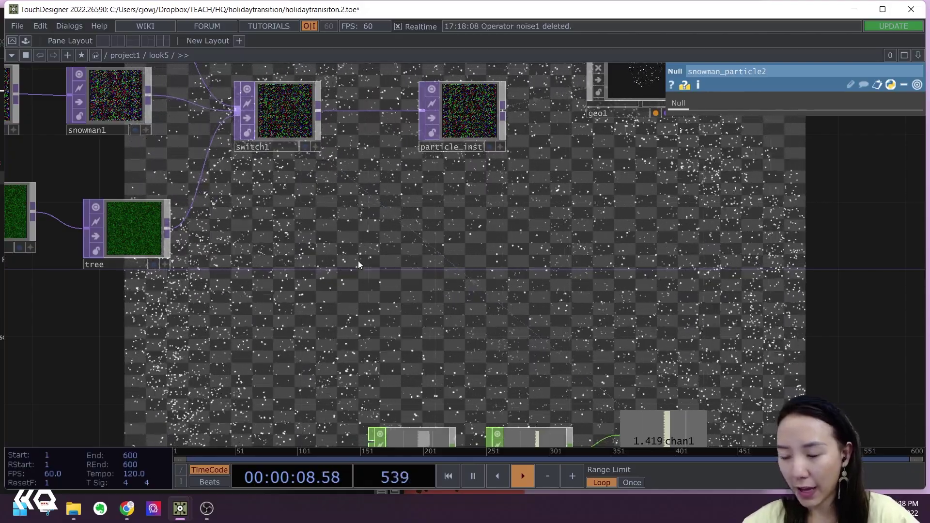
# - Add a Noise TOP in the empty network area below the link between the Switch TOP and particle_inst
pyautogui.press('Tab')
pyautogui.write('noi')
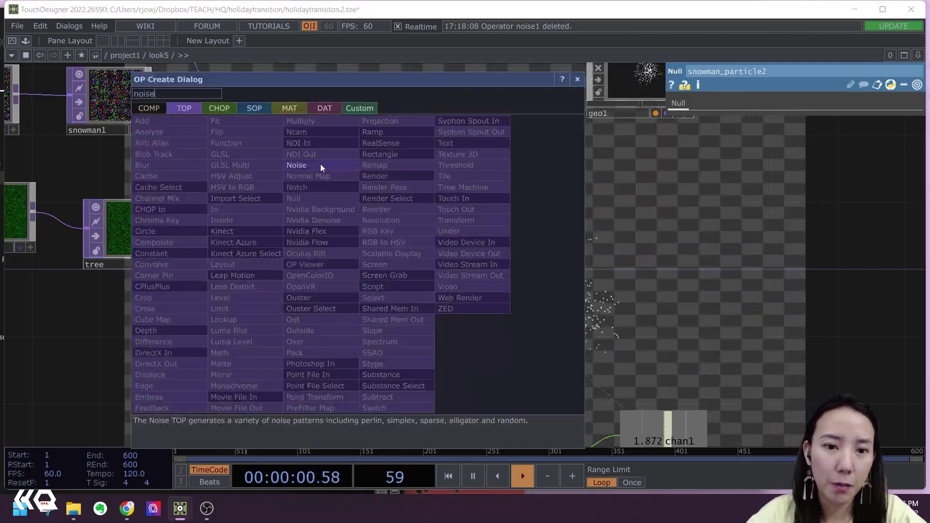
pyautogui.click(321, 164)
pyautogui.click(393, 243)
# - Set the Noise TOP's resolution to 100 by 100 and its pixel format to 16-bit float (RGBA)
pyautogui.click(800, 104)
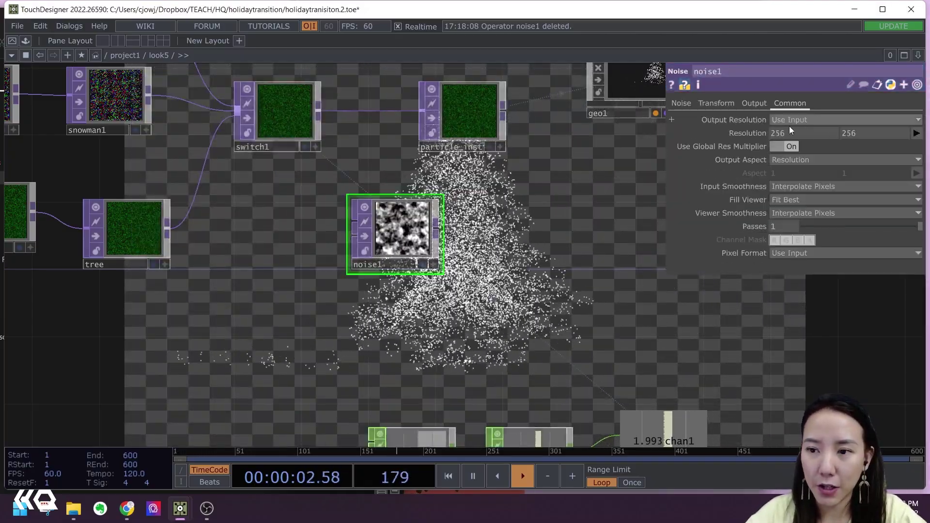
pyautogui.middleClick(298, 122)
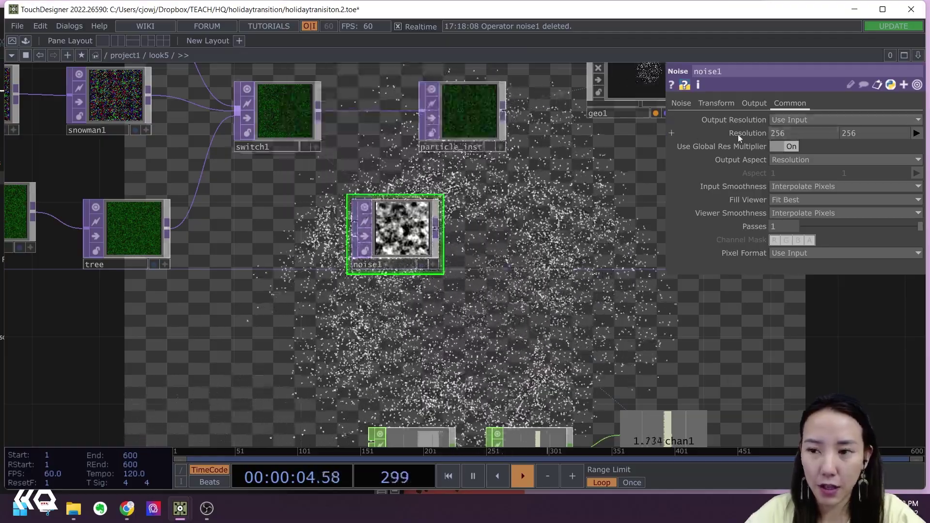
pyautogui.click(804, 134)
pyautogui.write('100')
pyautogui.press('Tab')
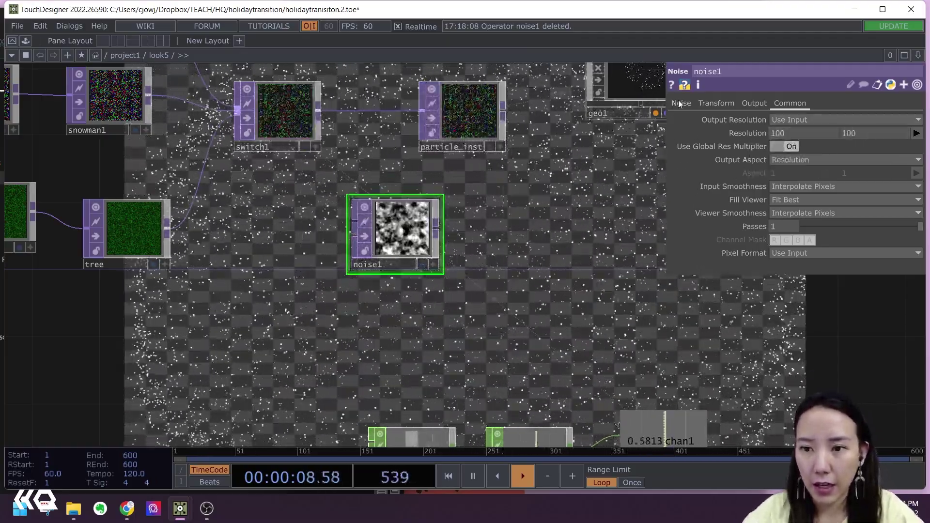
pyautogui.click(827, 252)
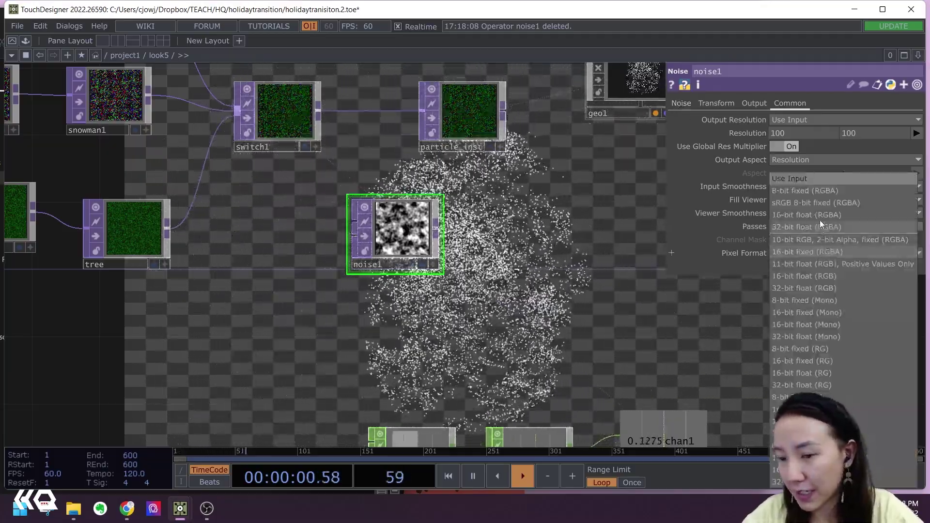
pyautogui.click(815, 213)
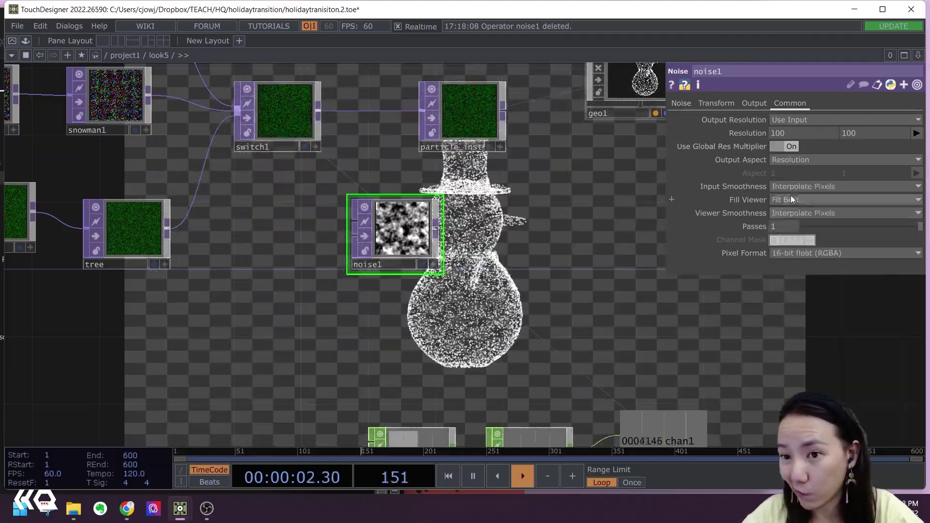
# - Set the Noise TOP's Harmonics to 0 and its Harmonic Gain to 0.5
pyautogui.click(689, 102)
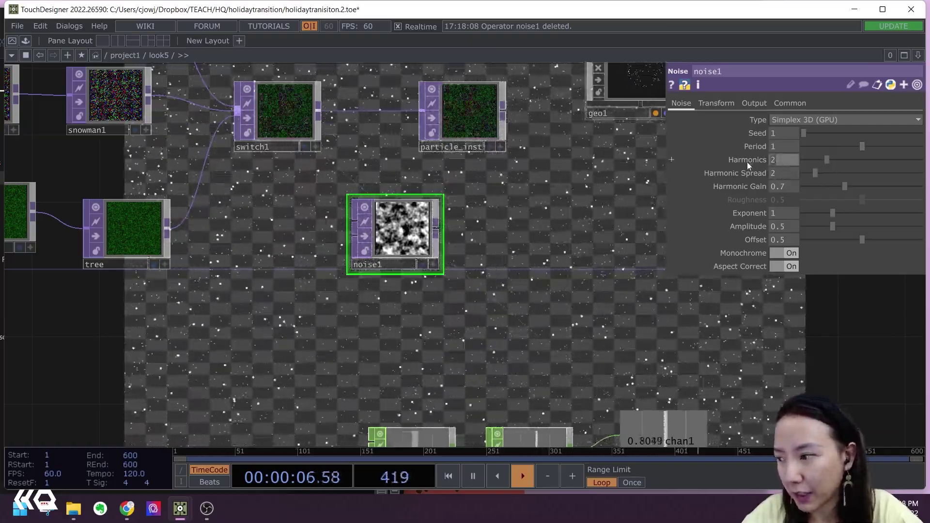
pyautogui.click(784, 159)
pyautogui.write('0')
pyautogui.press('Return')
pyautogui.click(781, 186)
pyautogui.write('0')
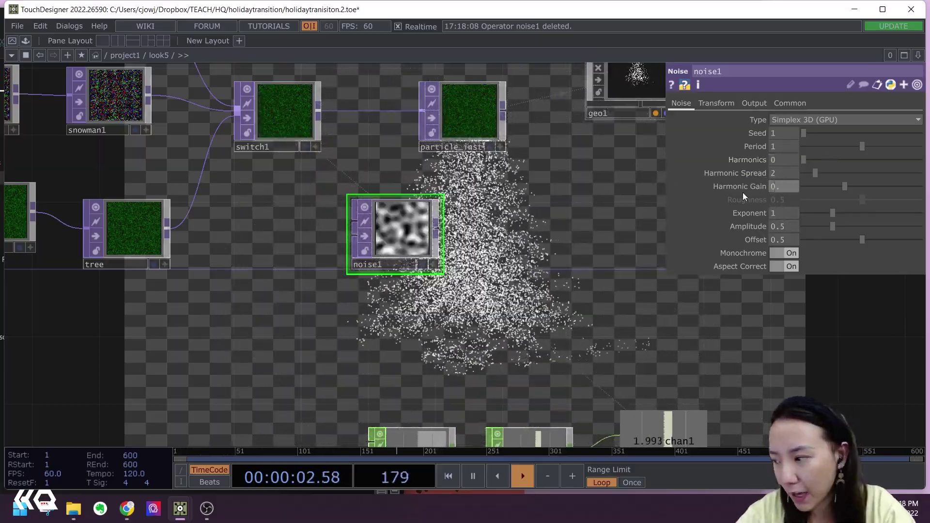
pyautogui.write('.5')
pyautogui.press('Return')
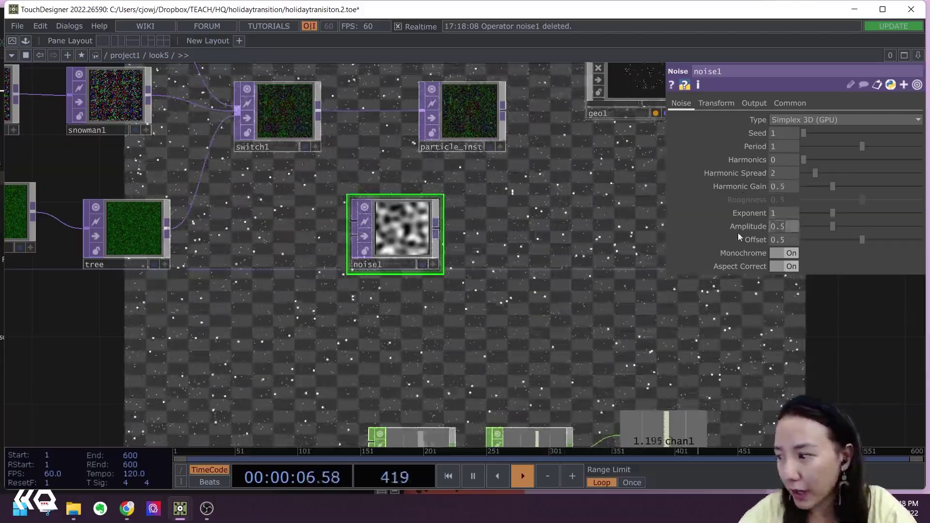
# - Set the Noise TOP's Amplitude to 0.2 and its Exponent to 3
pyautogui.write('.2')
pyautogui.press('Return')
pyautogui.click(785, 214)
pyautogui.write('3')
pyautogui.press('Return')
# - Make room in the network and insert a Displace TOP between the Switch TOP and particle_inst
pyautogui.moveTo(412, 232); pyautogui.dragTo(308, 260)
pyautogui.moveTo(467, 111); pyautogui.dragTo(501, 110)
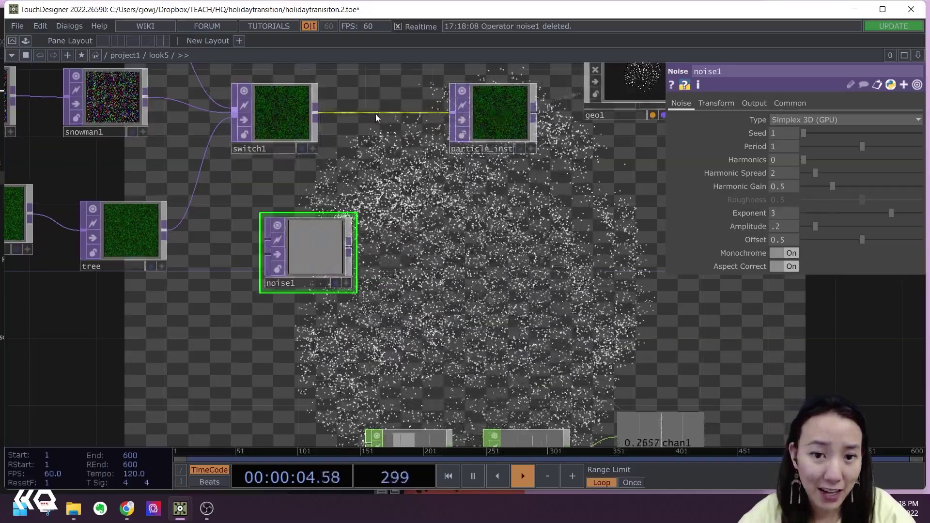
pyautogui.rightClick(377, 112)
pyautogui.click(377, 111)
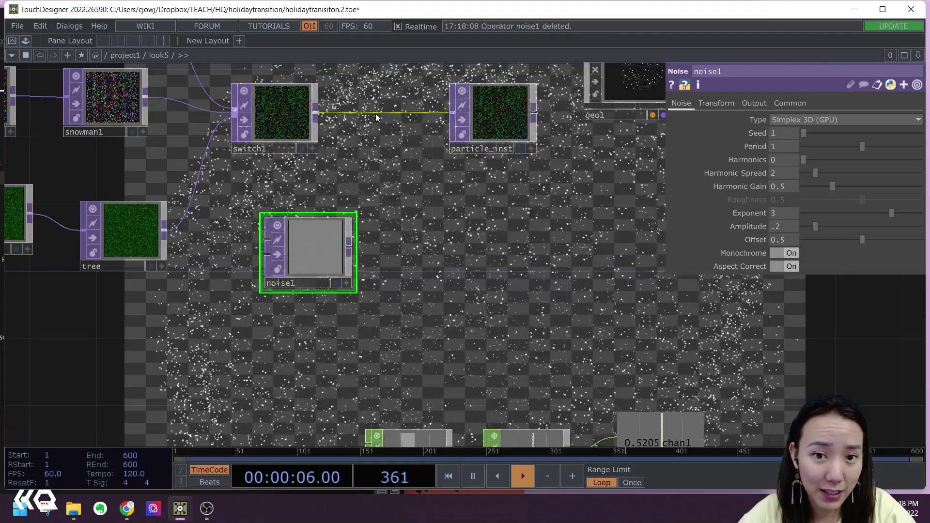
pyautogui.rightClick(315, 114)
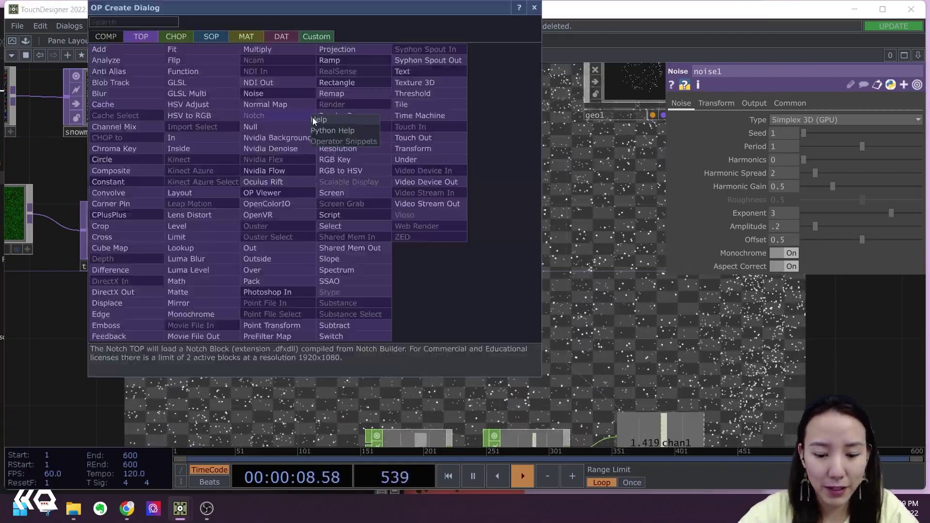
pyautogui.click(153, 24)
pyautogui.write('dis')
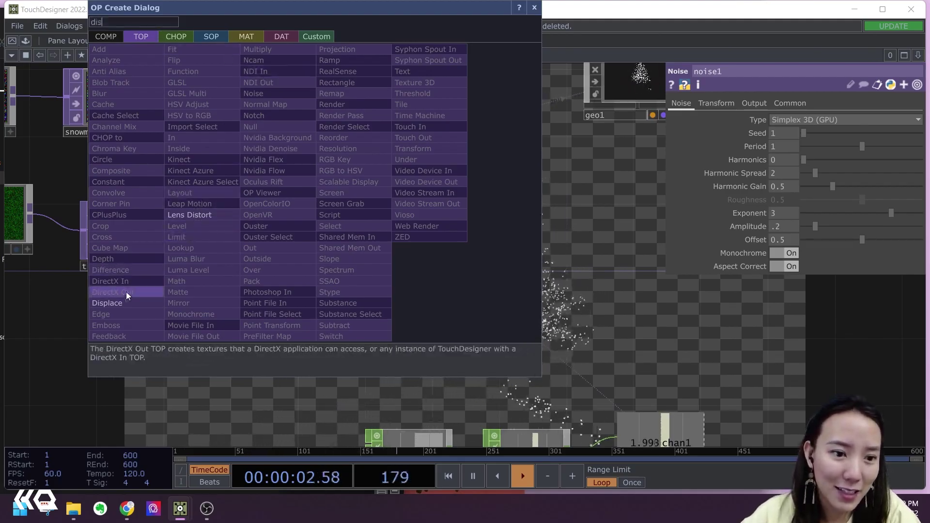
pyautogui.click(125, 303)
pyautogui.click(412, 196)
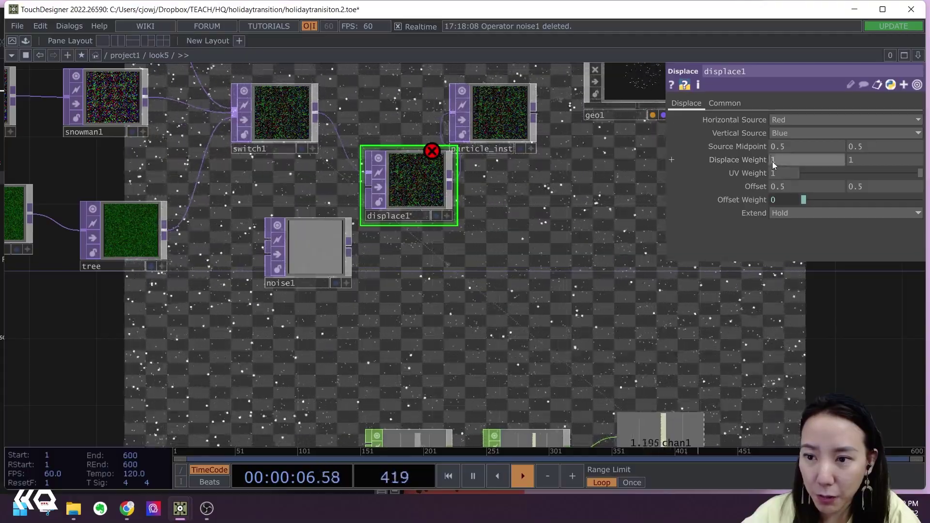
# - Set both Displace Weight values of the Displace TOP to 0.1
pyautogui.click(773, 161)
pyautogui.write('.')
pyautogui.click(850, 163)
pyautogui.write('.')
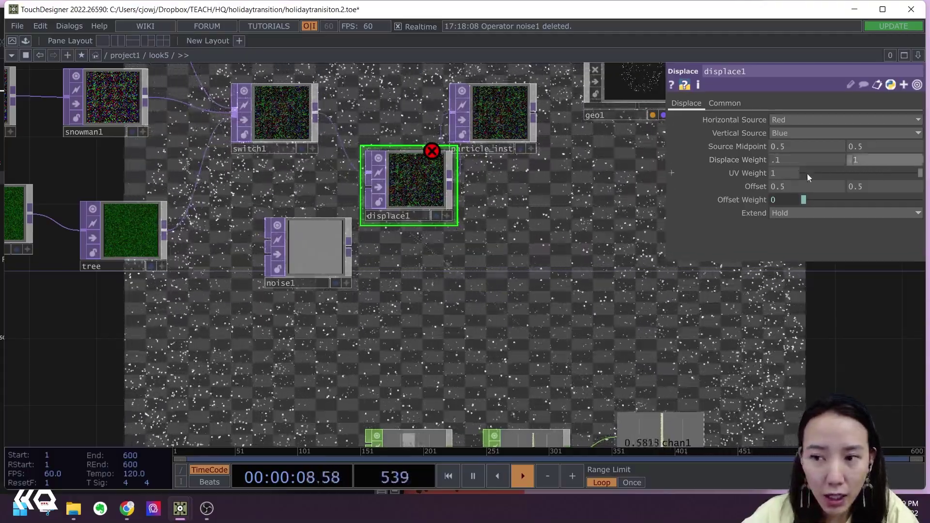
pyautogui.write('.1')
pyautogui.press('Return')
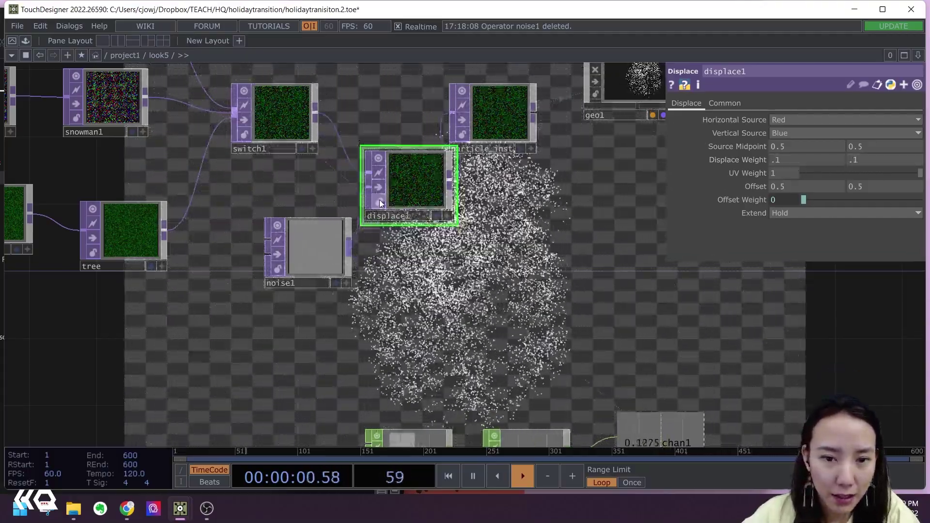
# - Set both Displace Weight values of the Displace TOP to 0.2
pyautogui.moveTo(388, 230); pyautogui.dragTo(359, 186)
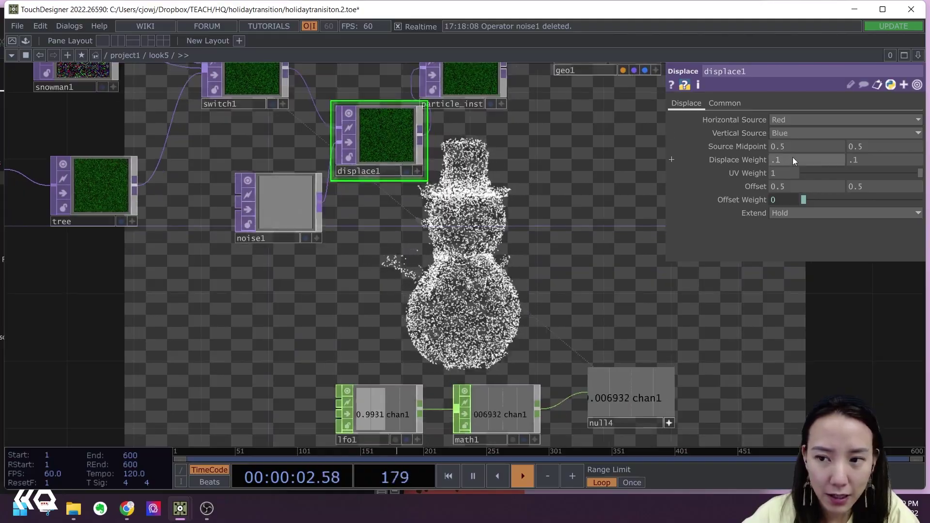
pyautogui.click(797, 159)
pyautogui.press('BackSpace')
pyautogui.write('2')
pyautogui.click(868, 159)
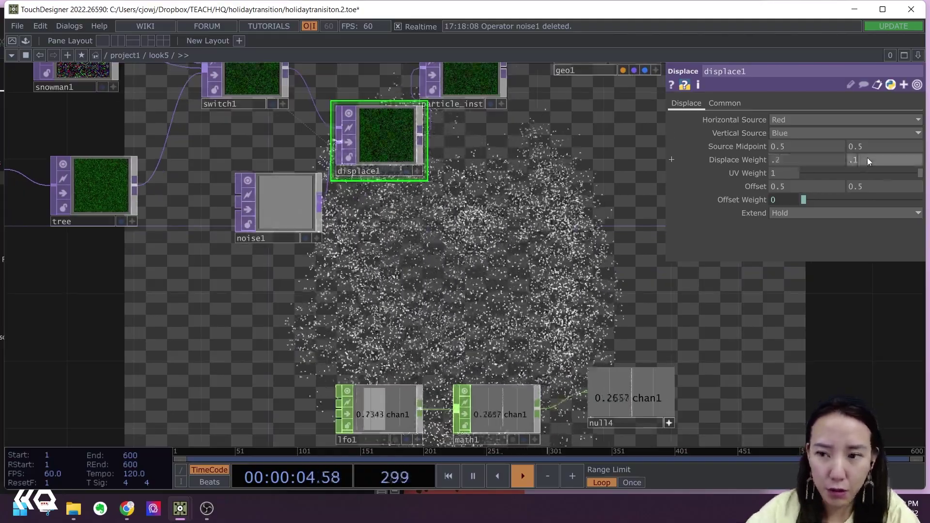
pyautogui.click(867, 158)
pyautogui.write('.2')
pyautogui.press('Return')
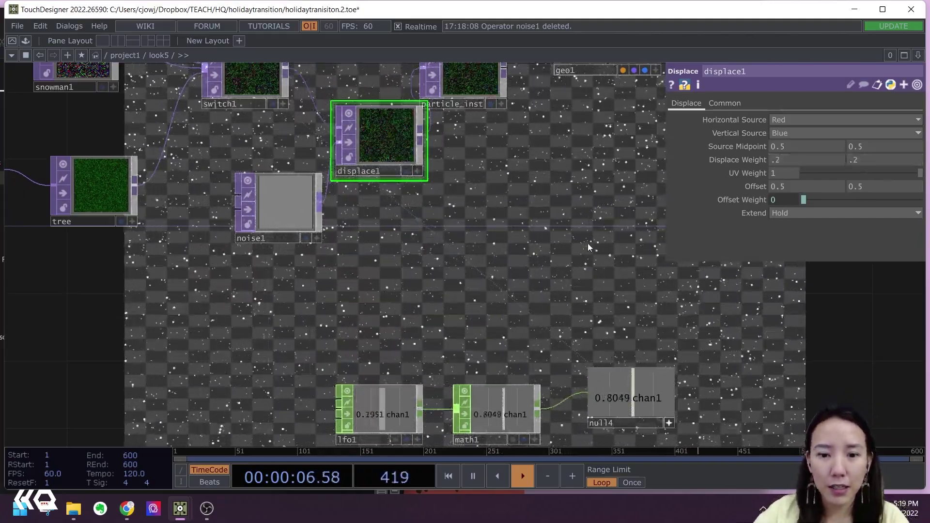
# - Bypass lfo1 and set noise1's Amplitude to 0.27, Exponent to 3.17 and Harmonic Gain to 0.52
pyautogui.click(348, 416)
pyautogui.click(286, 203)
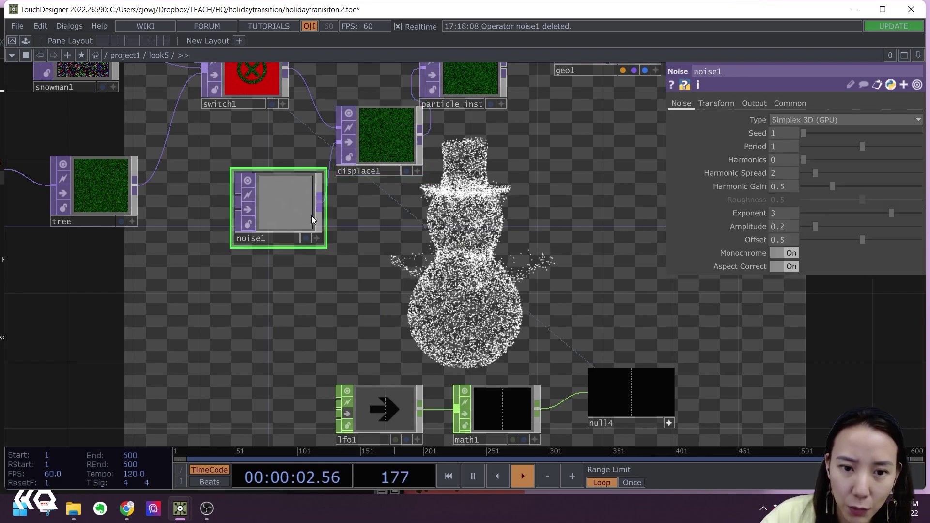
pyautogui.moveTo(824, 225); pyautogui.dragTo(821, 226)
pyautogui.moveTo(891, 212)
pyautogui.mouseDown()
pyautogui.moveTo(868, 213)
pyautogui.moveTo(906, 210)
pyautogui.moveTo(896, 210)
pyautogui.mouseUp()
pyautogui.moveTo(835, 186); pyautogui.dragTo(836, 185)
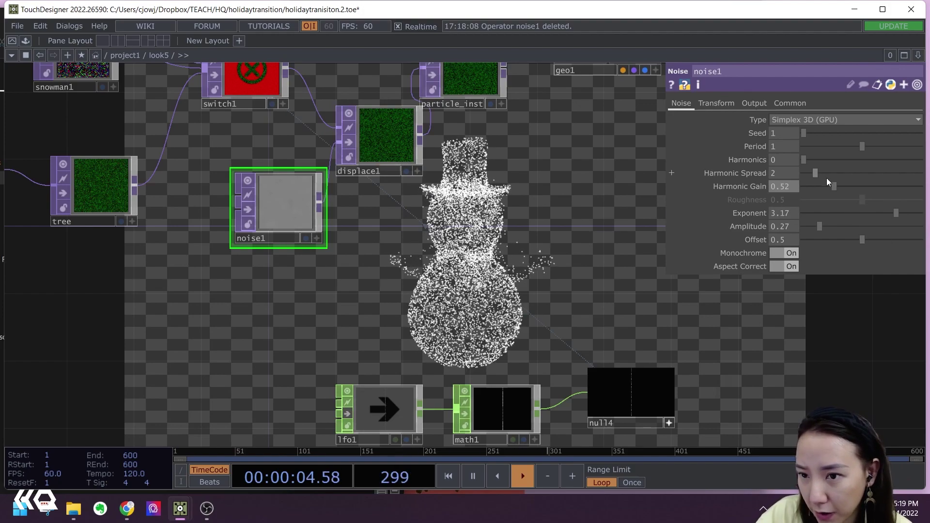
# - Set noise1's Period to 1.08, Harmonic Gain to 0.51, Exponent to 2.72 and Amplitude to 0.24, and take lfo1 off bypass
pyautogui.moveTo(827, 188)
pyautogui.mouseDown()
pyautogui.moveTo(865, 183)
pyautogui.moveTo(814, 189)
pyautogui.mouseUp()
pyautogui.moveTo(859, 223); pyautogui.dragTo(903, 213)
pyautogui.moveTo(847, 212); pyautogui.dragTo(881, 201)
pyautogui.moveTo(854, 148)
pyautogui.mouseDown()
pyautogui.moveTo(833, 144)
pyautogui.moveTo(894, 149)
pyautogui.moveTo(850, 153)
pyautogui.moveTo(889, 146)
pyautogui.moveTo(868, 156)
pyautogui.mouseUp()
pyautogui.moveTo(833, 227); pyautogui.dragTo(866, 220)
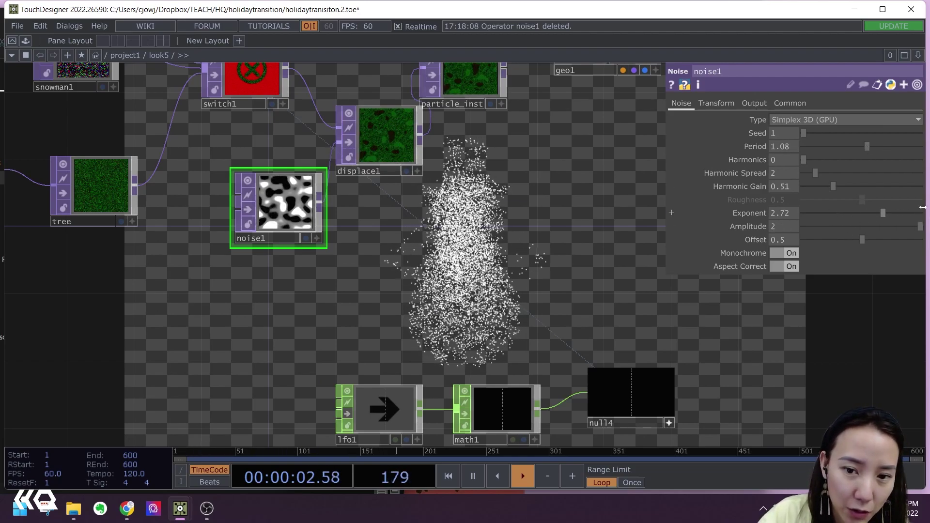
pyautogui.moveTo(864, 227); pyautogui.dragTo(819, 201)
pyautogui.moveTo(296, 133); pyautogui.dragTo(336, 171)
pyautogui.moveTo(521, 220); pyautogui.dragTo(503, 93)
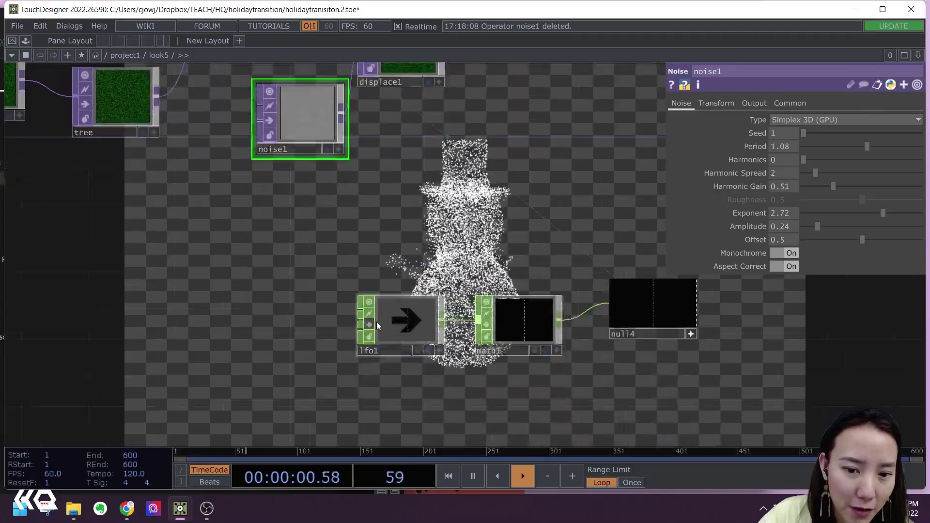
# - Move the OUT TOP farther away from render1 to make room between the two nodes
pyautogui.scroll(-3, 494, 228)
pyautogui.scroll(-4, 318, 276)
pyautogui.scroll(10, 474, 219)
pyautogui.scroll(-3, 405, 269)
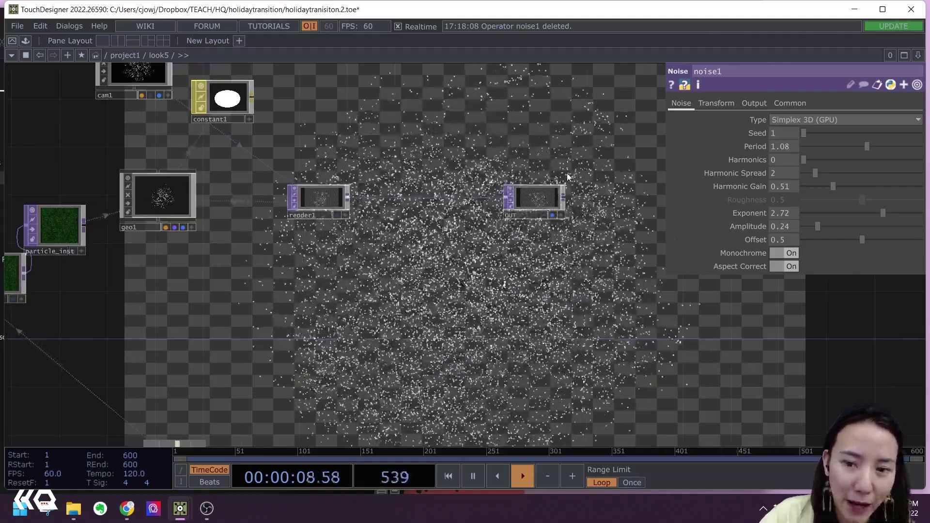
pyautogui.moveTo(532, 200); pyautogui.dragTo(640, 212)
pyautogui.scroll(3, 349, 157)
# - Set the resolution of the Render TOP render1 to 1000 by 1000
pyautogui.moveTo(349, 156); pyautogui.dragTo(405, 151)
pyautogui.scroll(3, 504, 179)
pyautogui.click(476, 252)
pyautogui.click(846, 104)
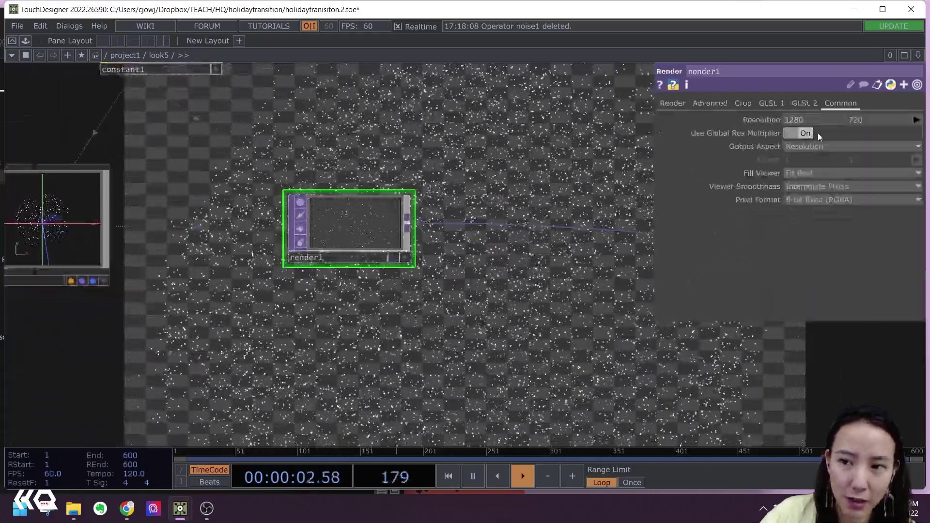
pyautogui.click(814, 120)
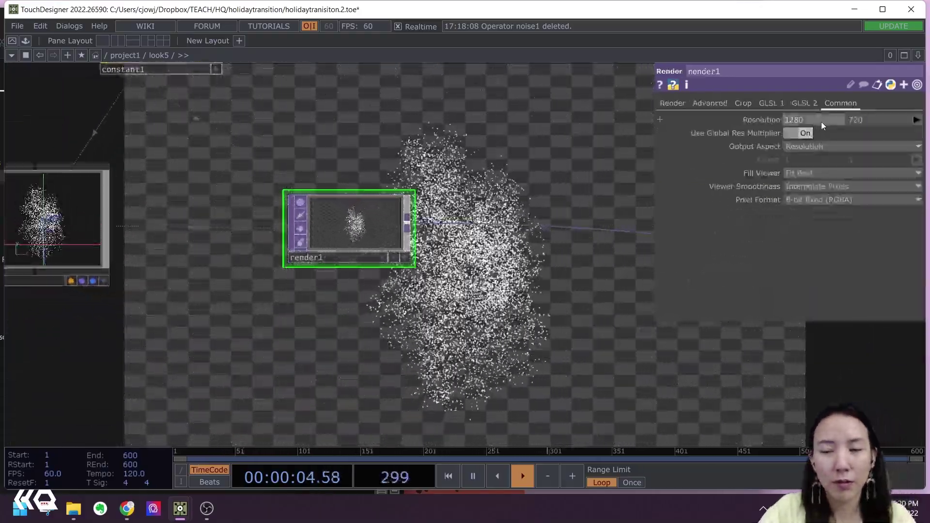
pyautogui.write('1000')
pyautogui.press('Tab')
pyautogui.write('1000')
pyautogui.press('Return')
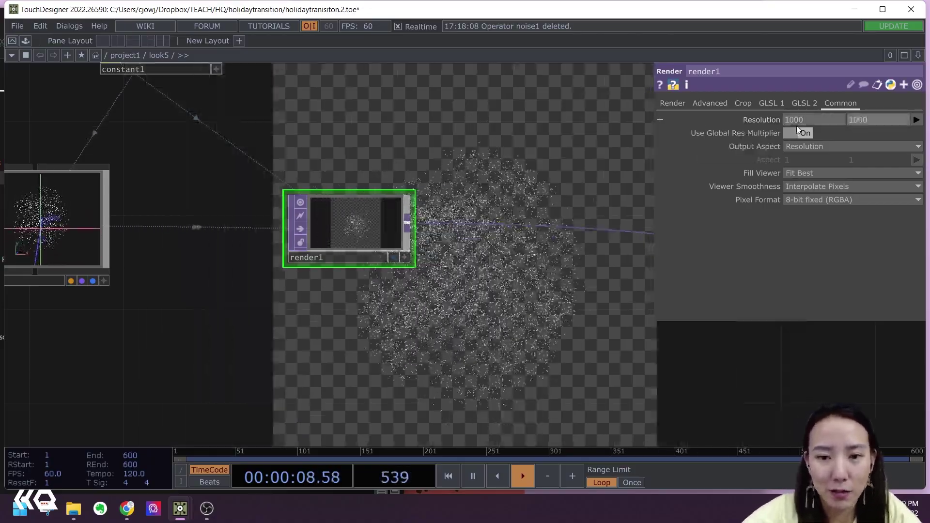
# - Add a Ramp TOP to the network below the wire between render1 and OUT
pyautogui.scroll(-3, 378, 272)
pyautogui.moveTo(371, 281); pyautogui.dragTo(222, 227)
pyautogui.press('Tab')
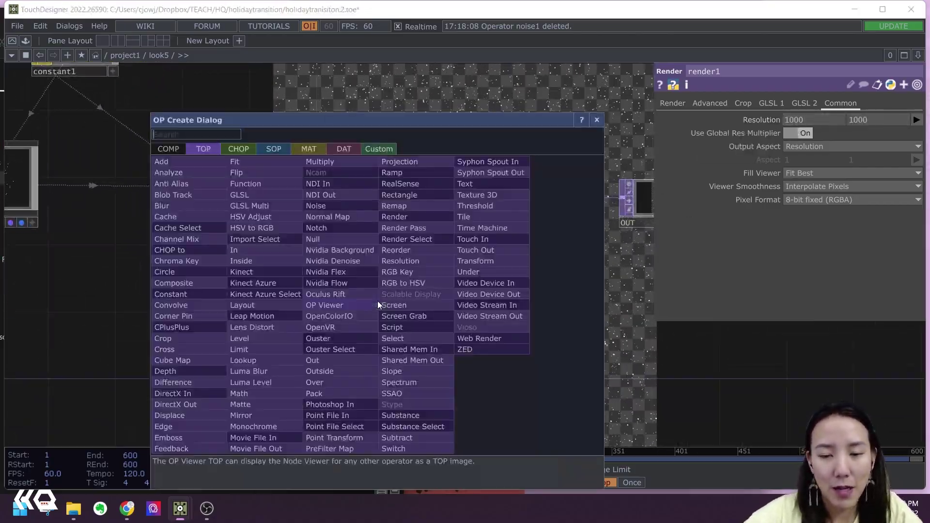
pyautogui.write('ramp')
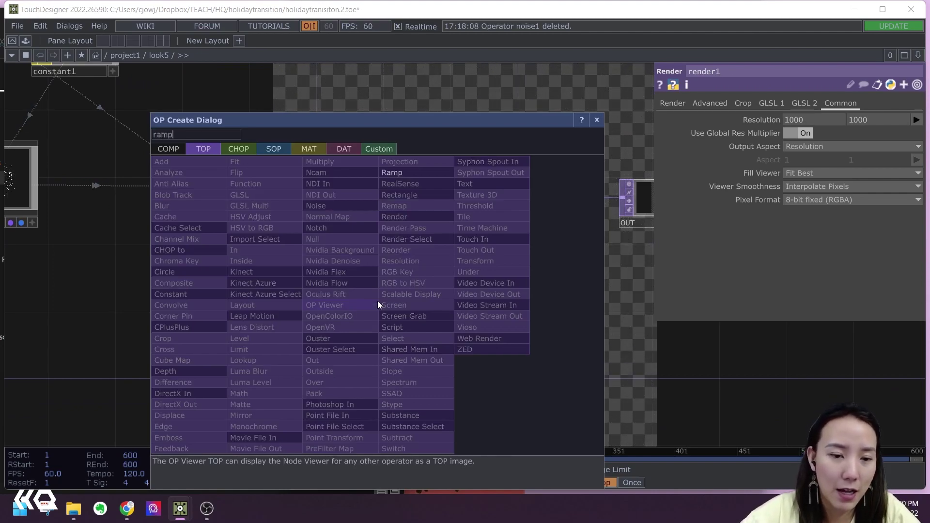
pyautogui.click(403, 174)
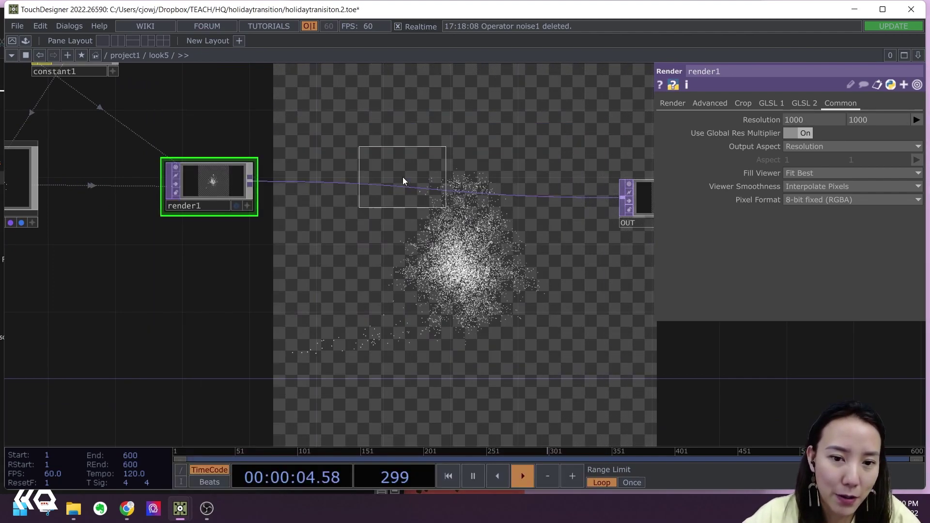
pyautogui.click(406, 262)
# - Set the Ramp TOP's resolution to 1000 by 1000
pyautogui.click(750, 103)
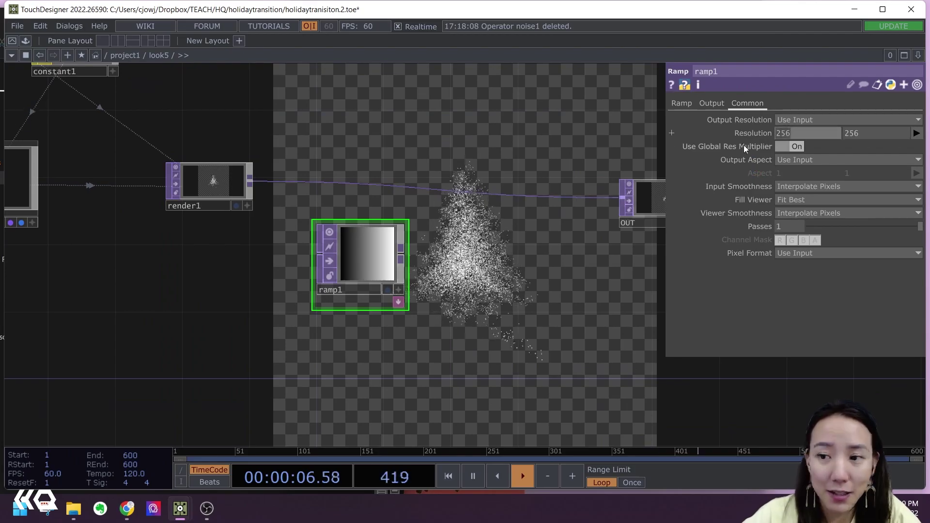
pyautogui.write('1000')
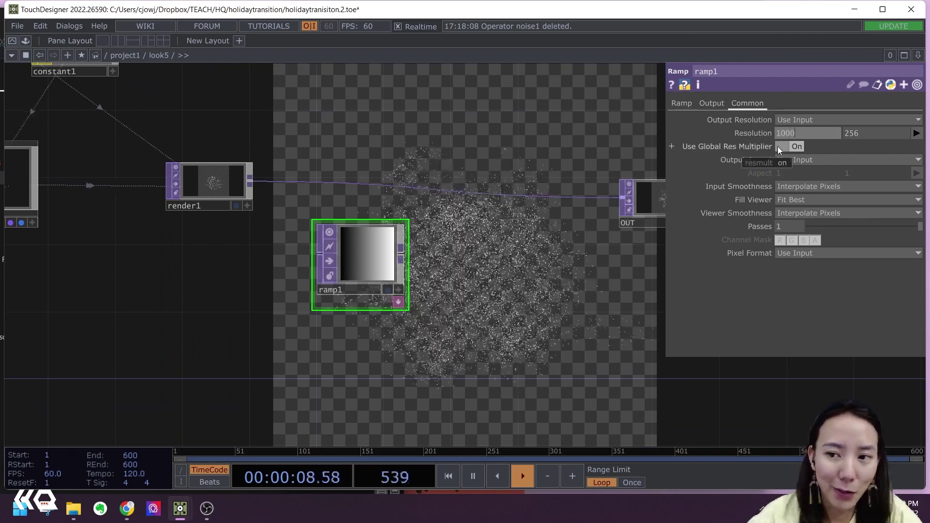
pyautogui.click(863, 132)
pyautogui.click(863, 133)
pyautogui.write('1000')
pyautogui.press('Return')
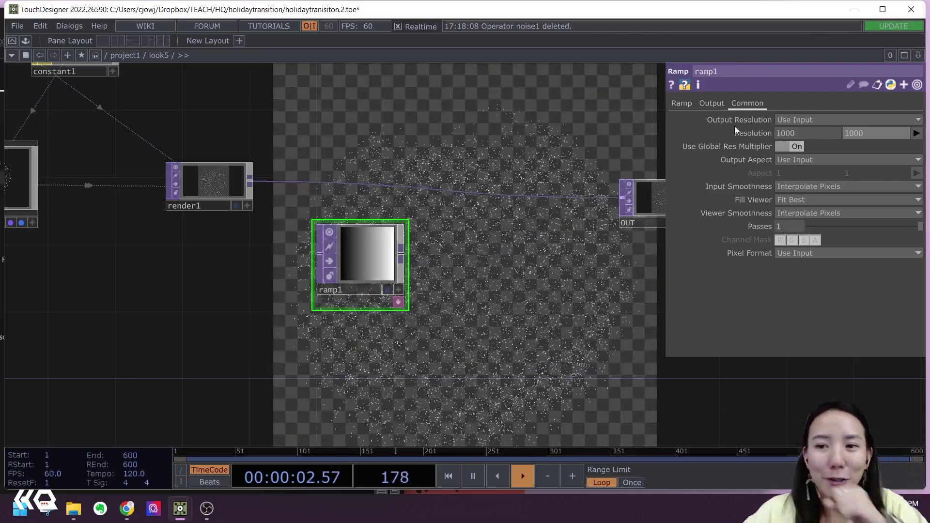
# - Try the Radial ramp type, and settle on Circular for the Ramp TOP
pyautogui.click(683, 103)
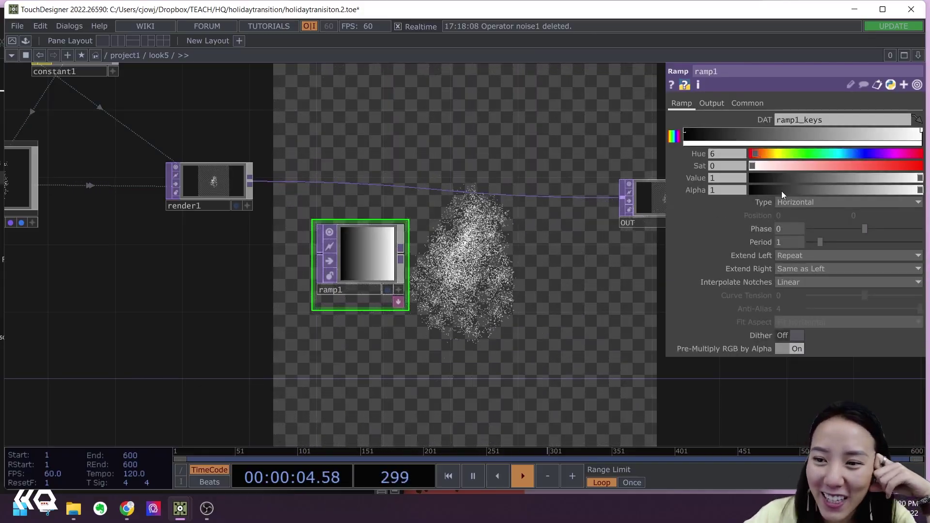
pyautogui.click(809, 204)
pyautogui.click(802, 240)
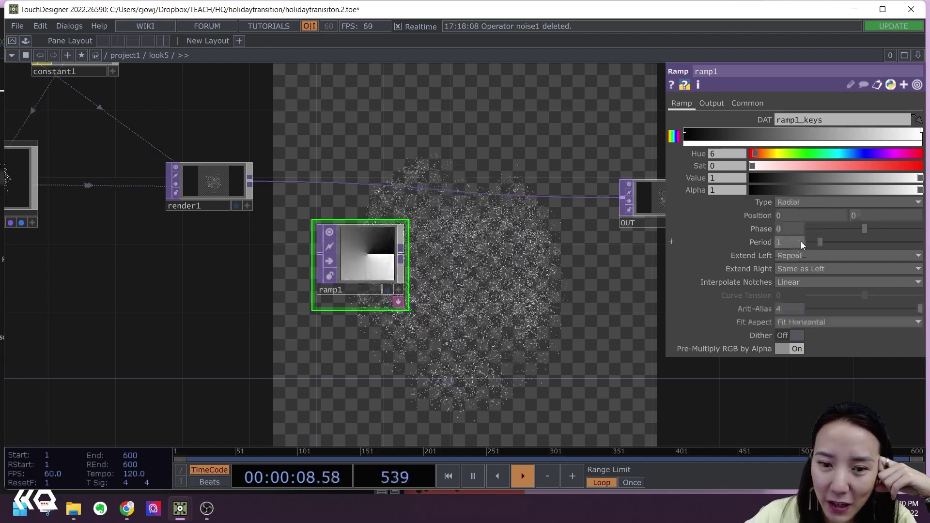
pyautogui.click(810, 201)
pyautogui.click(801, 250)
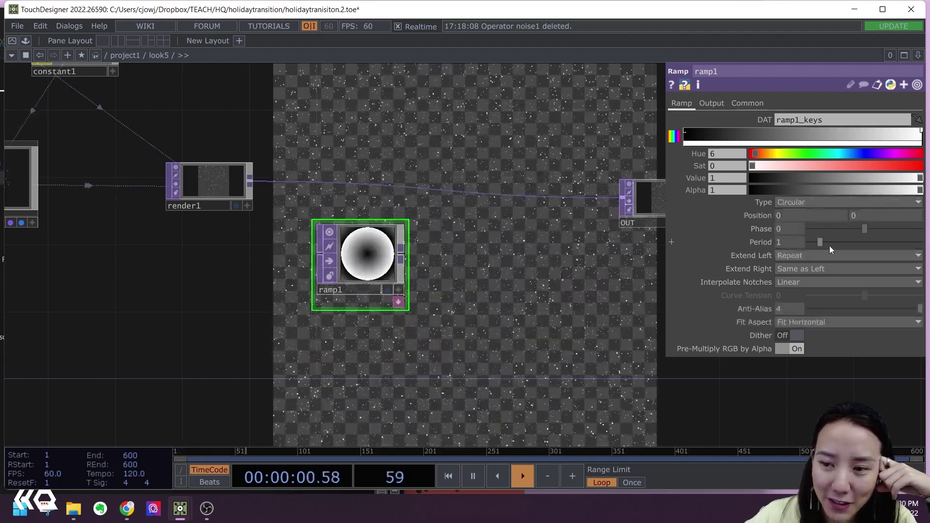
# - Set ramp1's Period to 1.92 and color its first key turquoise with Hue 179, Sat 0.827 and Value 0.802
pyautogui.moveTo(827, 241); pyautogui.dragTo(834, 242)
pyautogui.click(685, 133)
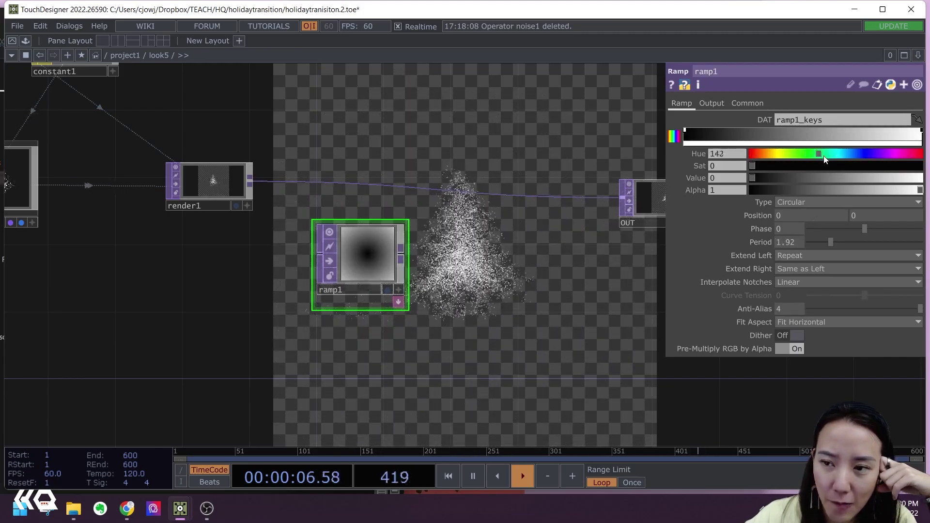
pyautogui.moveTo(843, 177); pyautogui.dragTo(891, 166)
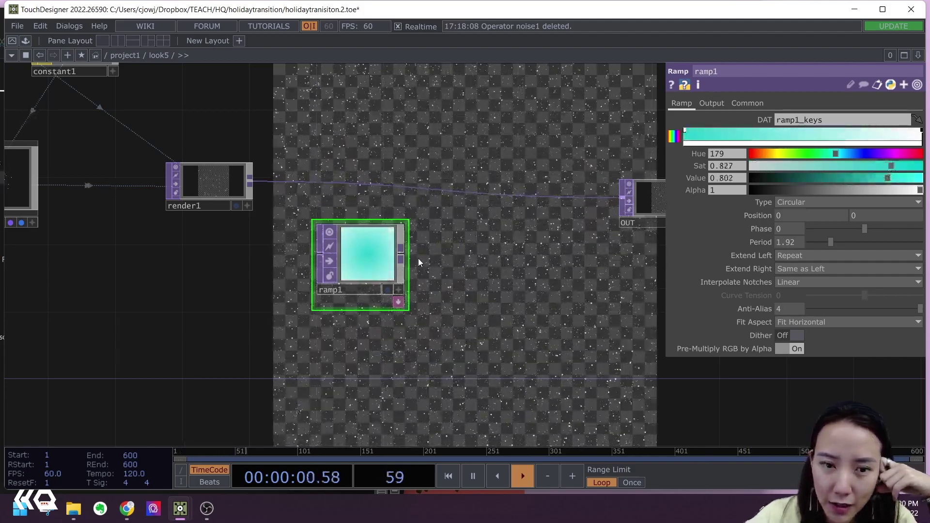
# - Insert a Multiply TOP between render1 and OUT and connect ramp1 as its second input
pyautogui.moveTo(388, 272); pyautogui.dragTo(304, 289)
pyautogui.rightClick(353, 182)
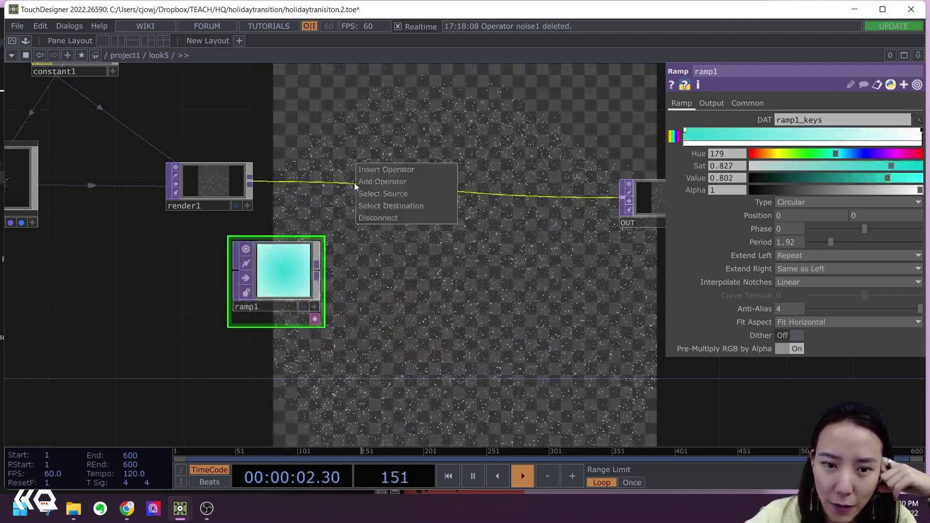
pyautogui.click(380, 174)
pyautogui.write('mu')
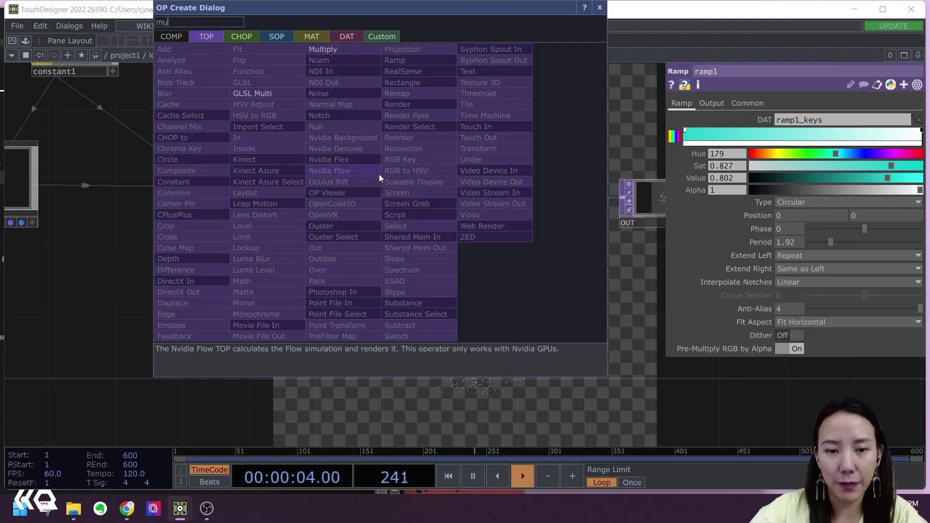
pyautogui.click(339, 50)
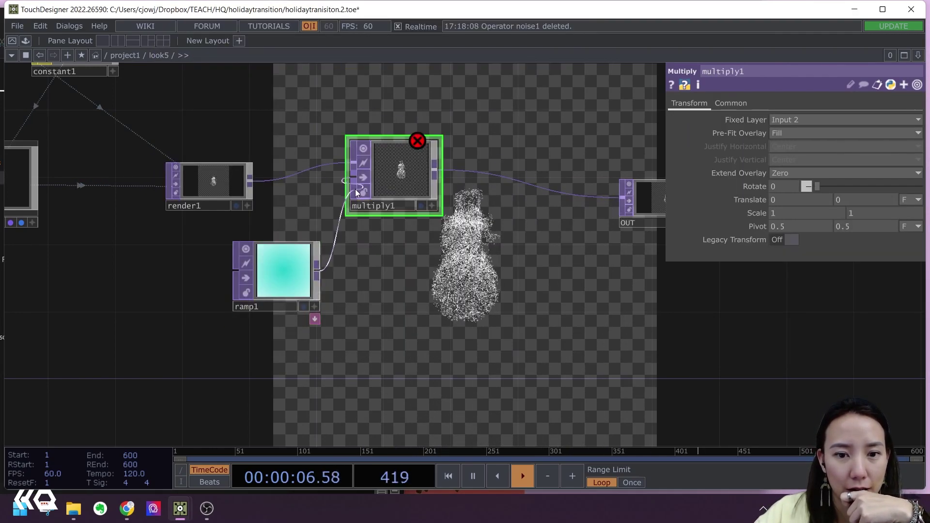
pyautogui.moveTo(355, 188); pyautogui.dragTo(393, 228)
# - Set the saturation of ramp1's first color key to 0.594
pyautogui.click(298, 263)
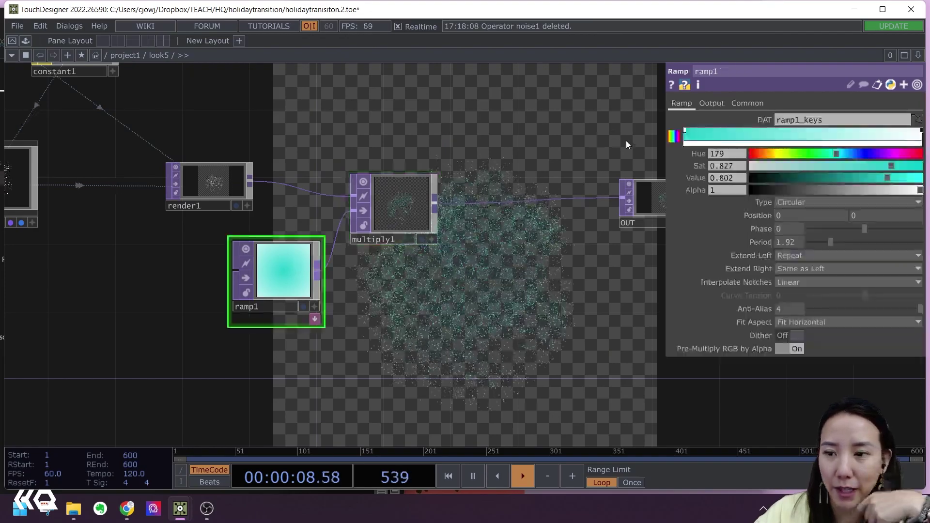
pyautogui.moveTo(843, 171); pyautogui.dragTo(853, 168)
# - Duplicate ramp1 and place the copy below the wire between multiply1 and OUT
pyautogui.moveTo(567, 287); pyautogui.dragTo(515, 252)
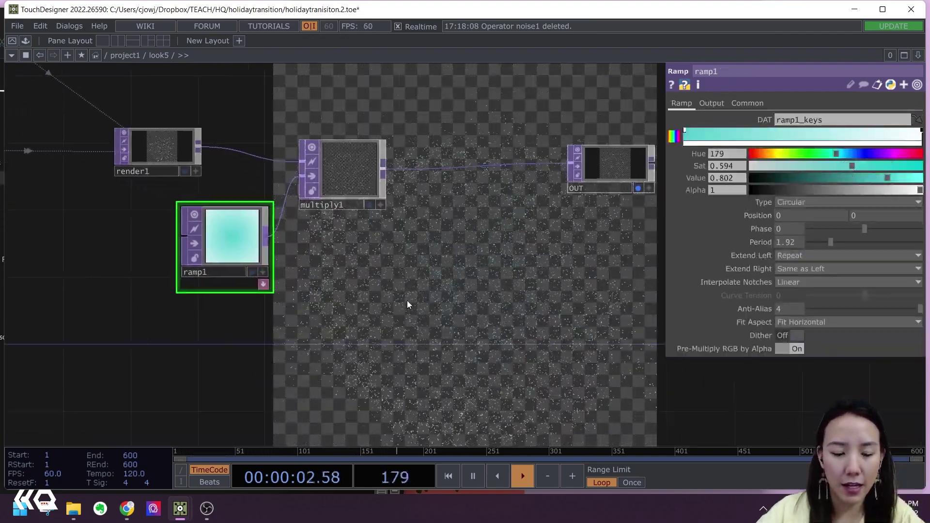
pyautogui.press('Tab')
pyautogui.write('ram')
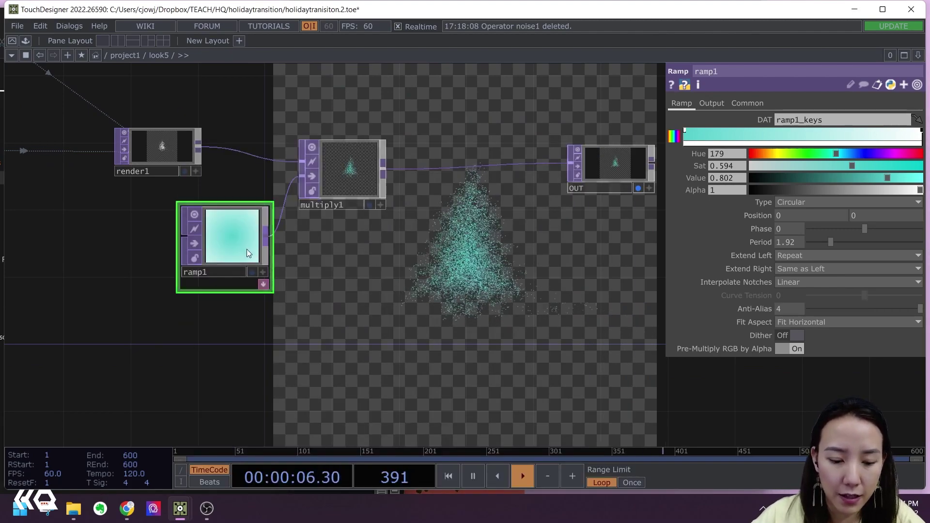
pyautogui.hotkey('ctrl', 'v')
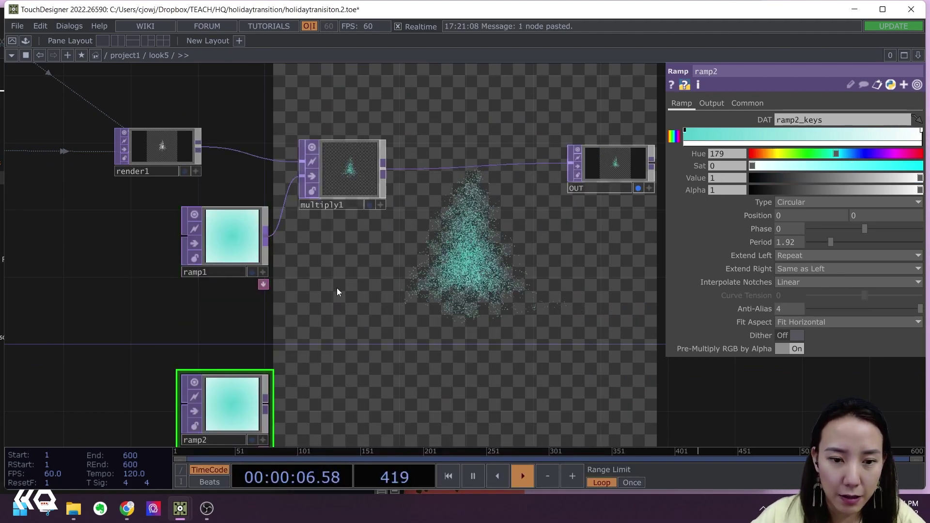
pyautogui.moveTo(242, 405); pyautogui.dragTo(482, 271)
# - Set ramp2's Type to Vertical and color its first key blue with Hue 238 and Sat 0.849
pyautogui.click(786, 203)
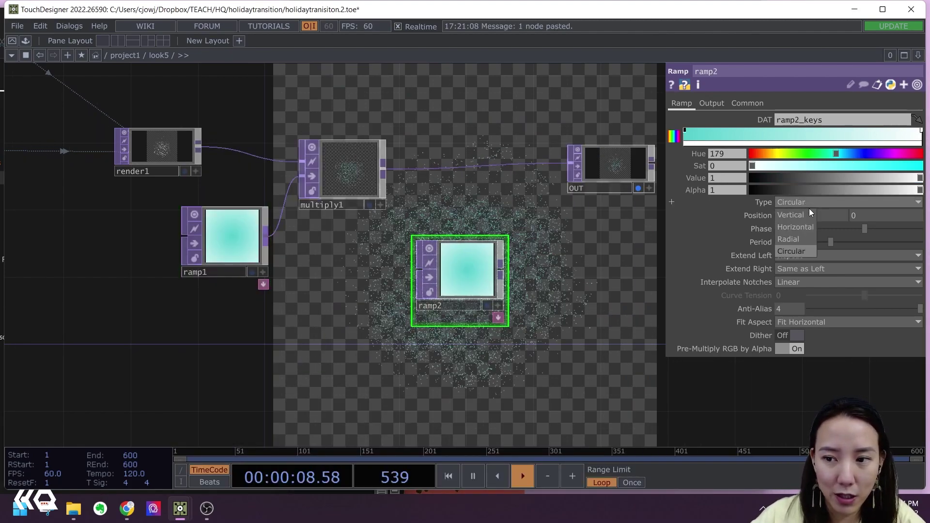
pyautogui.click(806, 213)
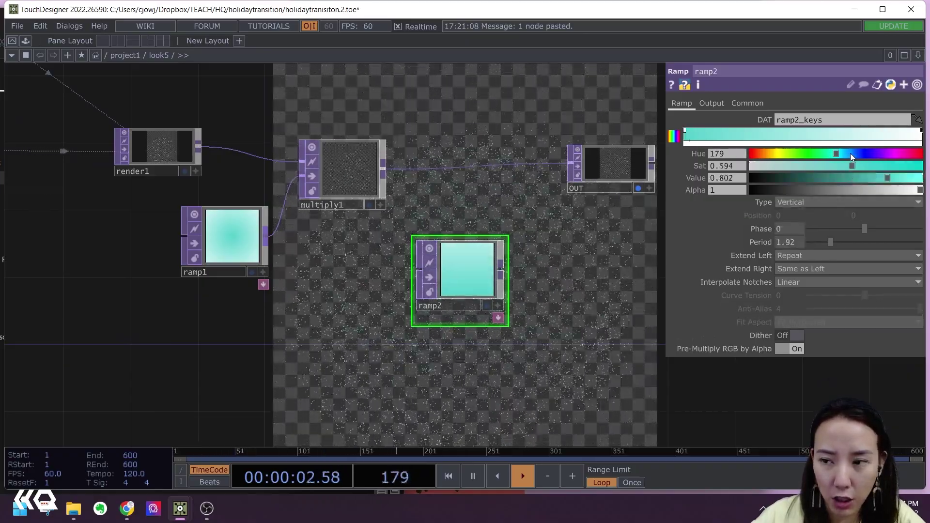
pyautogui.moveTo(850, 153); pyautogui.dragTo(876, 166)
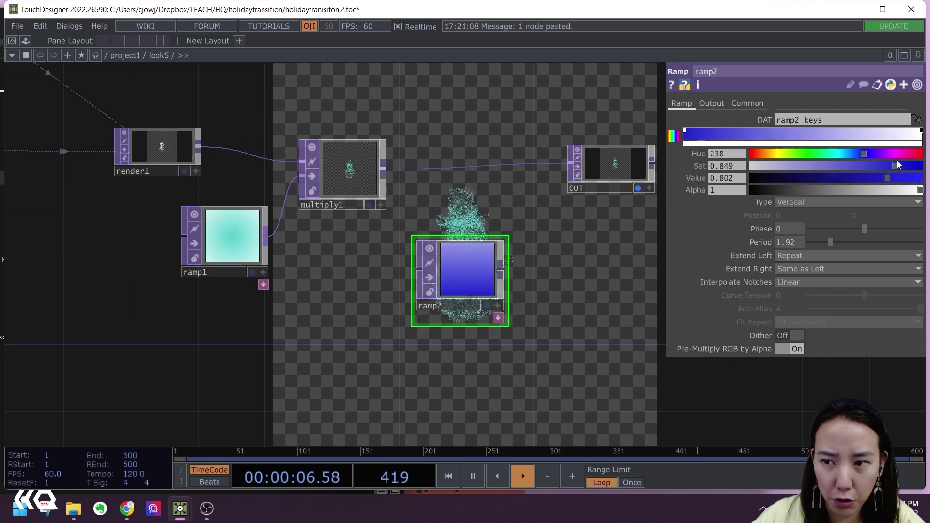
# - Color ramp2's last key light purple with Hue 286 and Sat 0.187, and set Phase to -0.12 and Period to 1.16
pyautogui.click(922, 130)
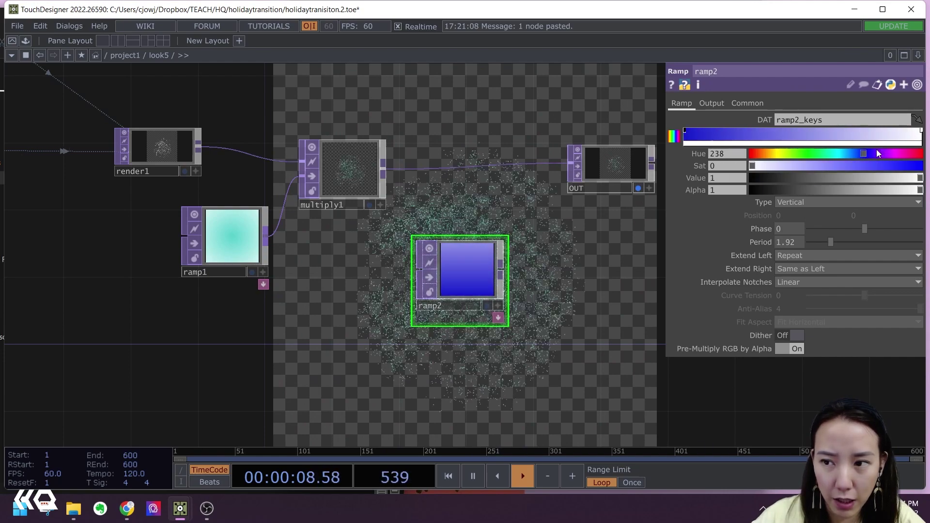
pyautogui.moveTo(873, 153); pyautogui.dragTo(785, 170)
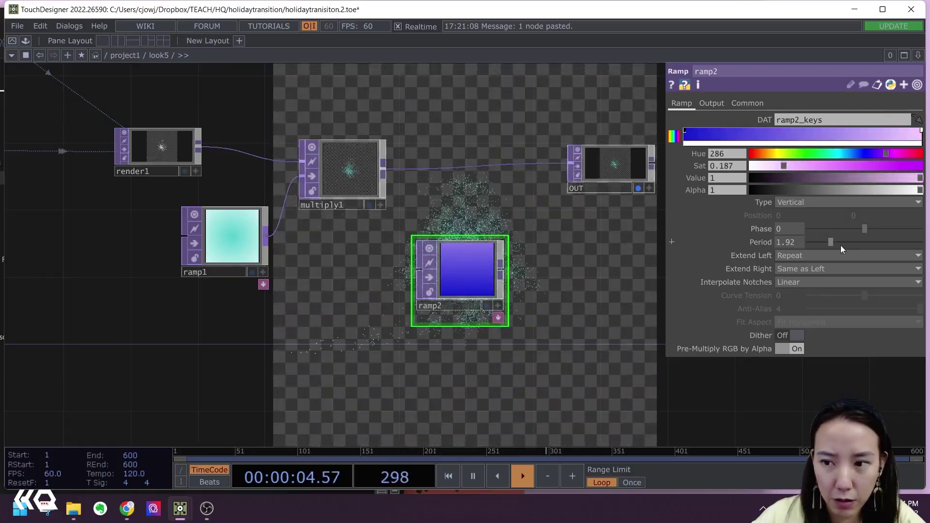
pyautogui.moveTo(832, 243); pyautogui.dragTo(859, 231)
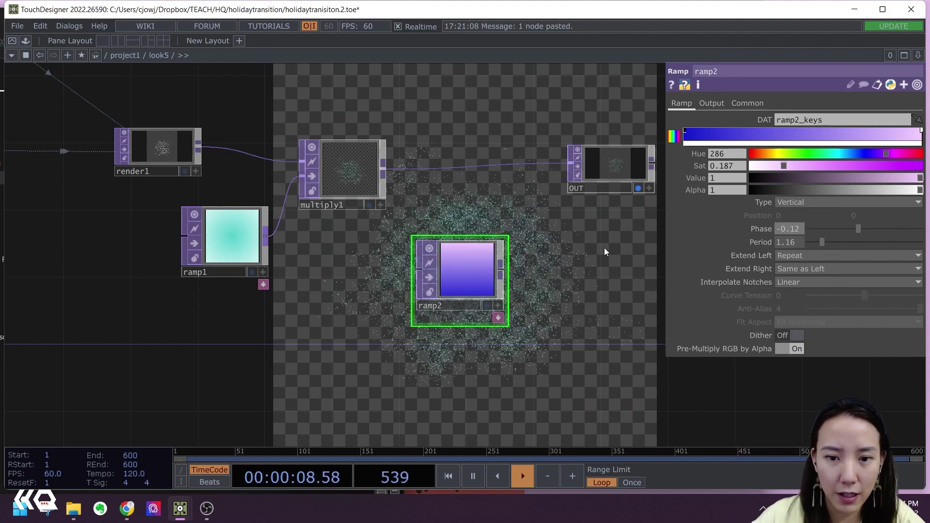
# - Insert an Over TOP between multiply1 and OUT and connect ramp2 as its second input, with ramp2 placed below multiply1
pyautogui.moveTo(464, 285); pyautogui.dragTo(446, 318)
pyautogui.rightClick(443, 170)
pyautogui.click(463, 157)
pyautogui.write('over')
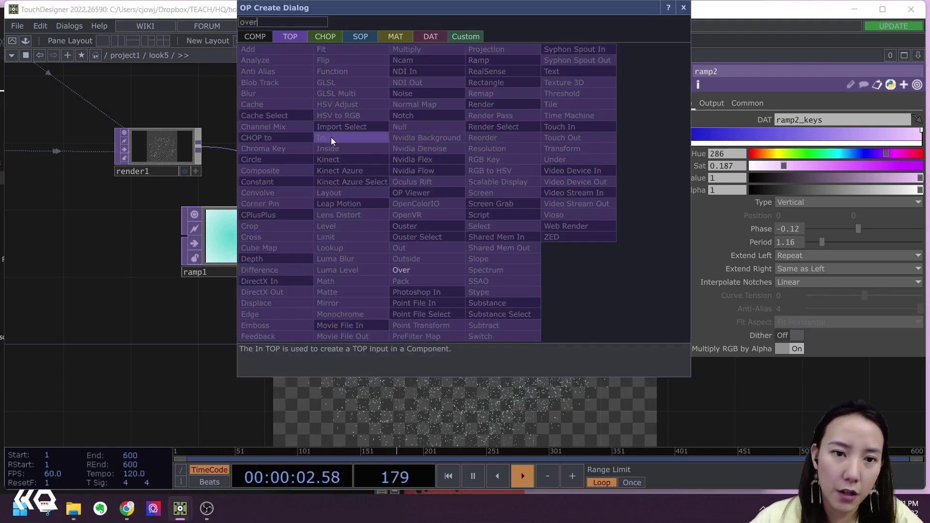
pyautogui.click(407, 271)
pyautogui.click(483, 245)
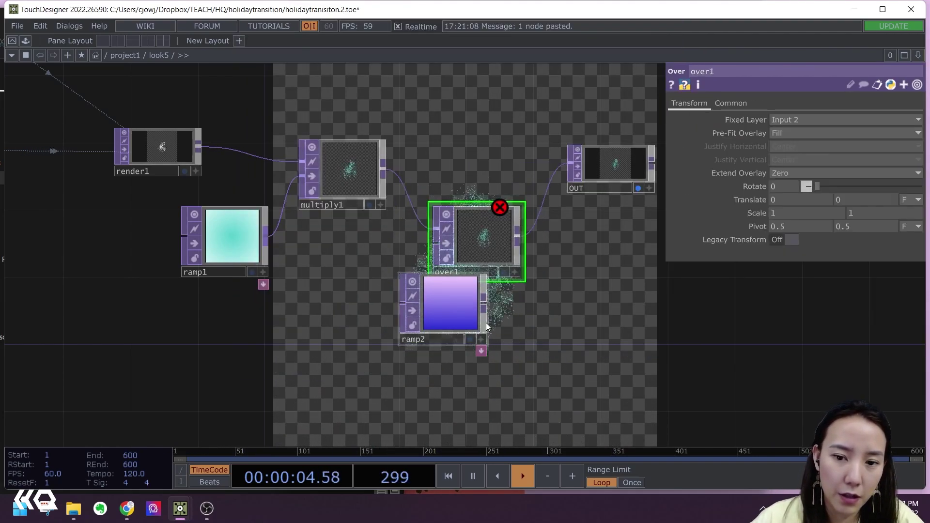
pyautogui.moveTo(484, 308); pyautogui.dragTo(436, 243)
pyautogui.moveTo(446, 299); pyautogui.dragTo(347, 296)
pyautogui.moveTo(543, 284); pyautogui.dragTo(468, 193)
# - Set the saturation of ramp2's first color key to 0.838 and move the OUT node farther away from over1
pyautogui.click(290, 216)
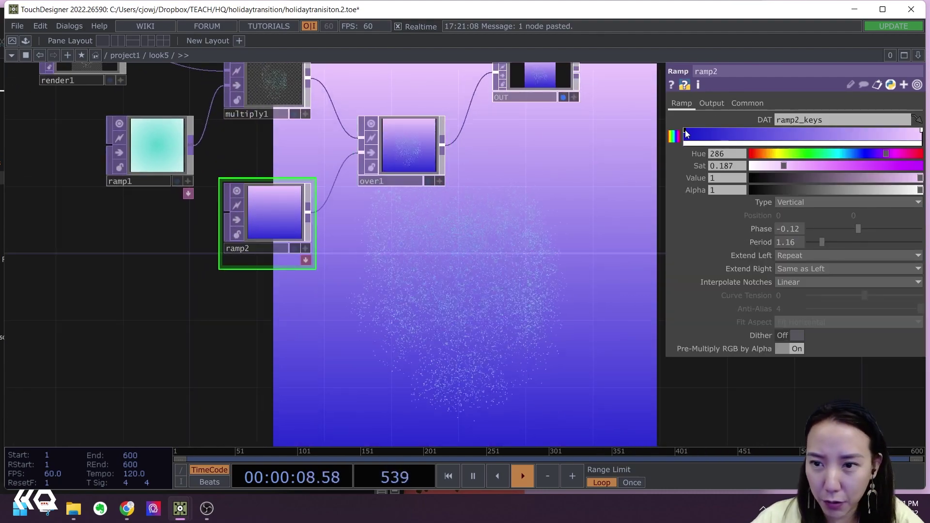
pyautogui.moveTo(890, 167)
pyautogui.mouseDown()
pyautogui.moveTo(865, 168)
pyautogui.moveTo(895, 168)
pyautogui.mouseUp()
pyautogui.moveTo(589, 217); pyautogui.dragTo(374, 257)
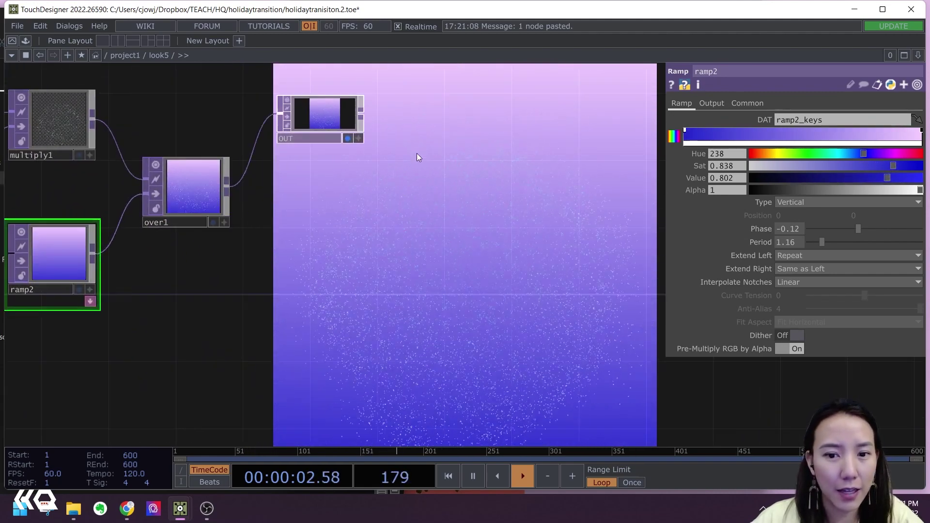
pyautogui.moveTo(329, 114); pyautogui.dragTo(425, 148)
pyautogui.scroll(4, 395, 261)
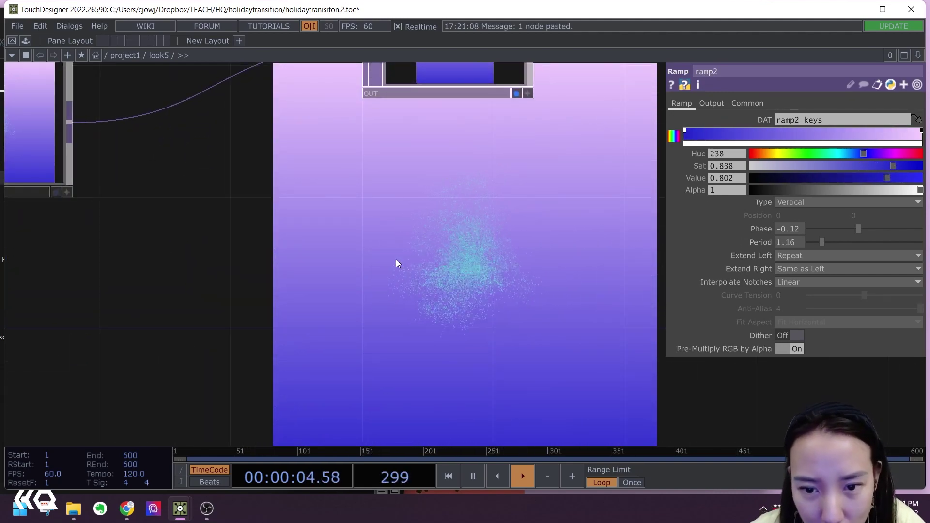
pyautogui.scroll(-8, 396, 261)
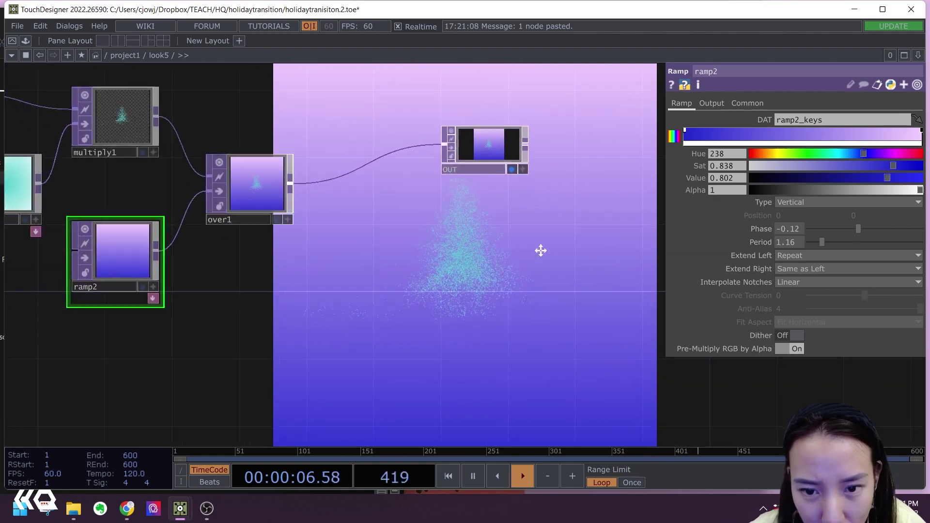
# - Set the Radius of sphere1 inside geo1 to 0.002 on all three axes and return to the look5 network
pyautogui.moveTo(101, 101); pyautogui.dragTo(217, 131)
pyautogui.click(227, 107)
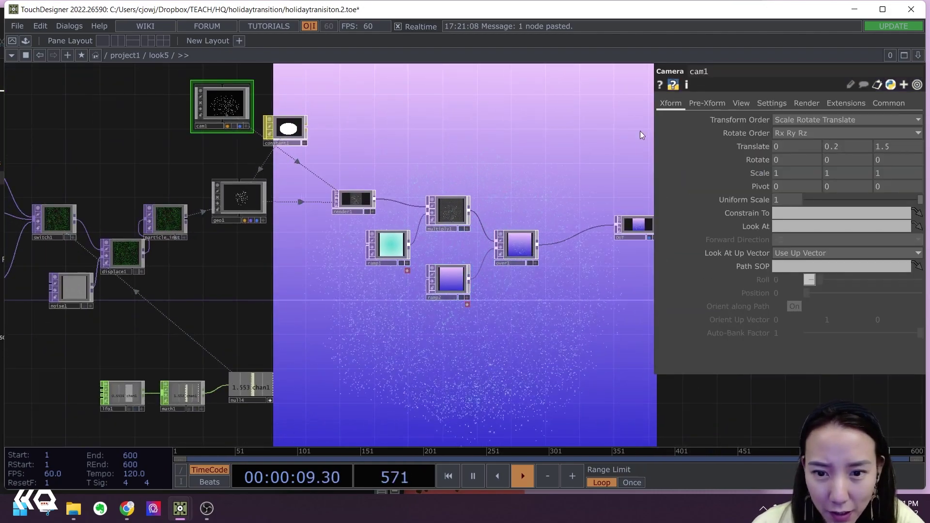
pyautogui.doubleClick(247, 197)
pyautogui.moveTo(448, 286); pyautogui.dragTo(384, 279)
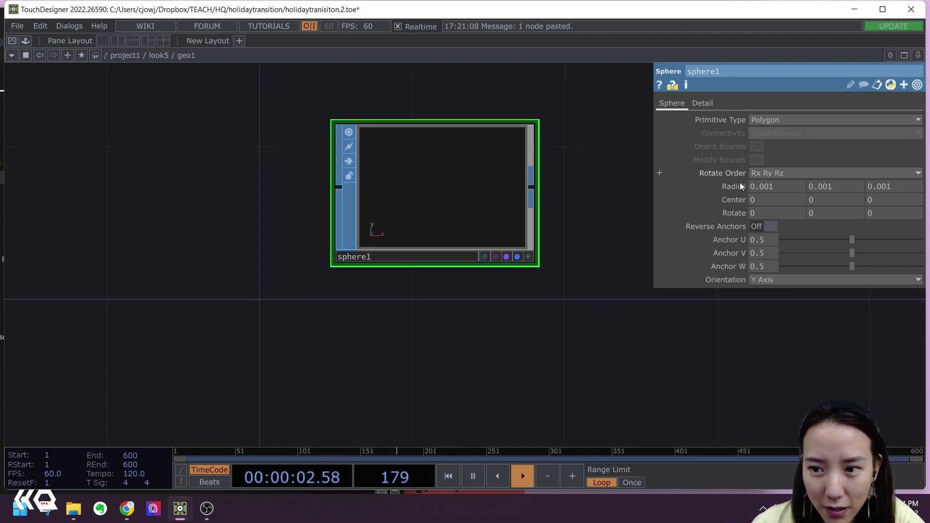
pyautogui.write('2')
pyautogui.click(846, 190)
pyautogui.write('2')
pyautogui.click(900, 189)
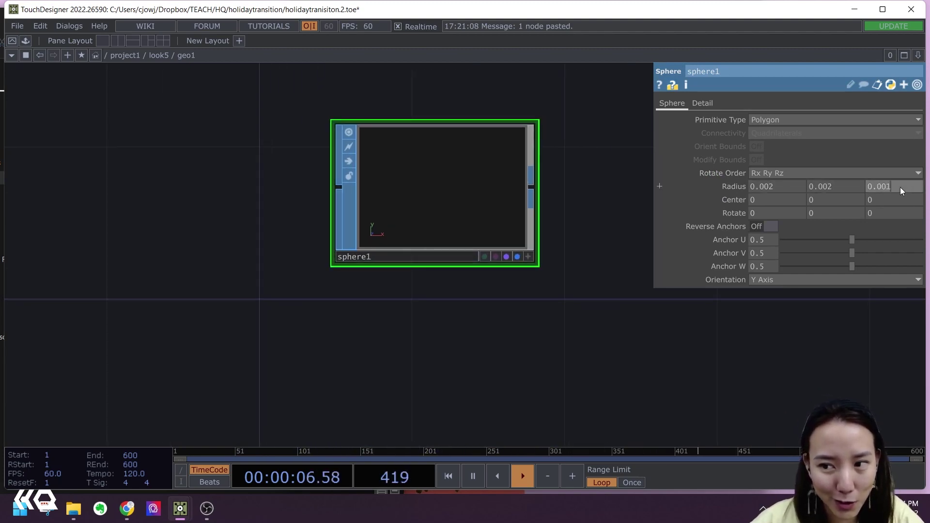
pyautogui.press('BackSpace')
pyautogui.write('2')
pyautogui.click(716, 408)
pyautogui.press('u')
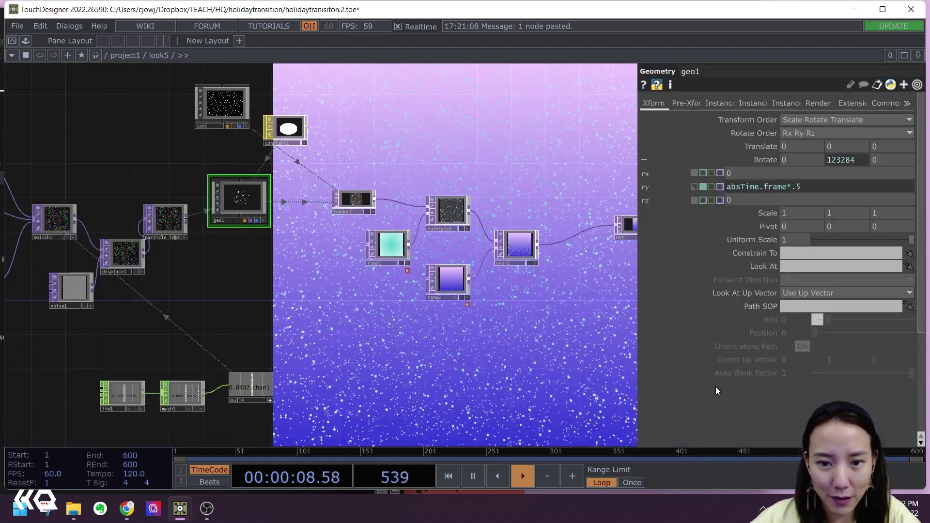
# - Add a Noise TOP above the wire between over1 and OUT
pyautogui.moveTo(553, 332); pyautogui.dragTo(459, 320)
pyautogui.scroll(3, 478, 292)
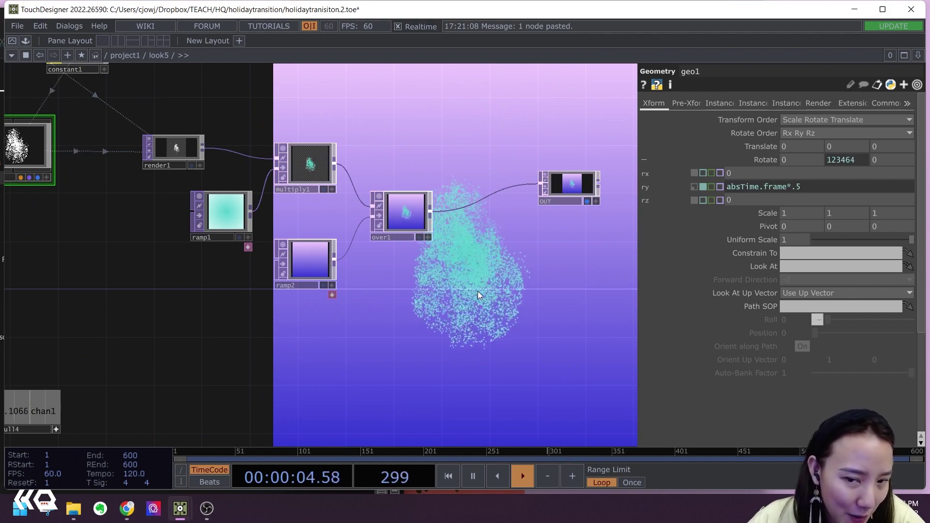
pyautogui.moveTo(470, 310); pyautogui.dragTo(437, 395)
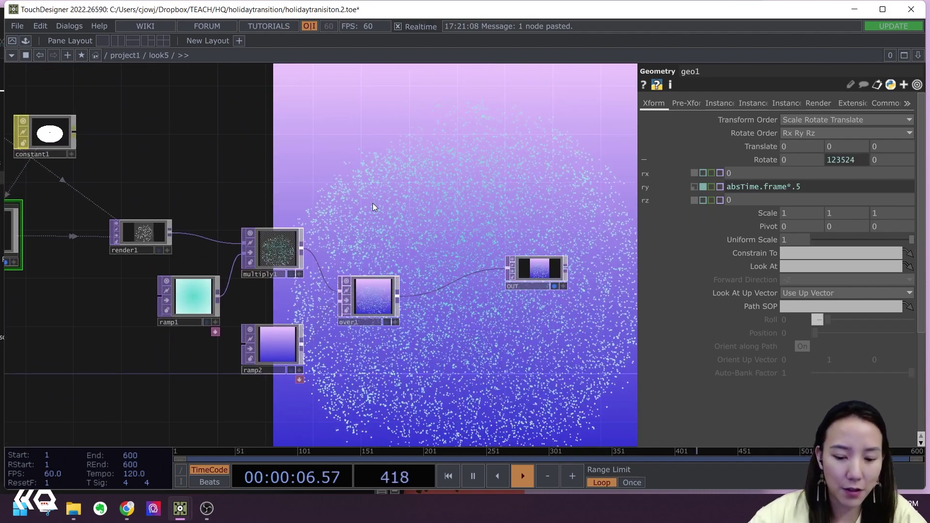
pyautogui.press('Tab')
pyautogui.write('noise')
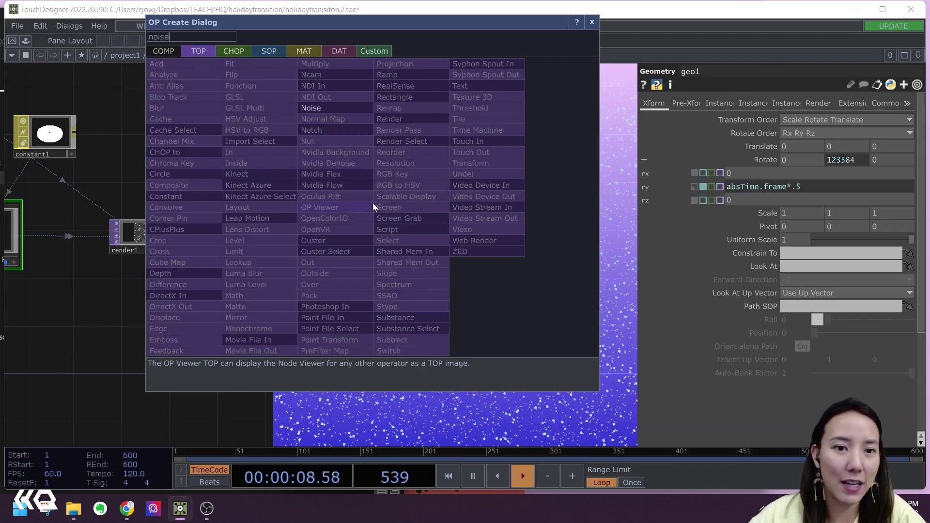
pyautogui.click(330, 108)
pyautogui.click(410, 216)
pyautogui.scroll(3, 410, 216)
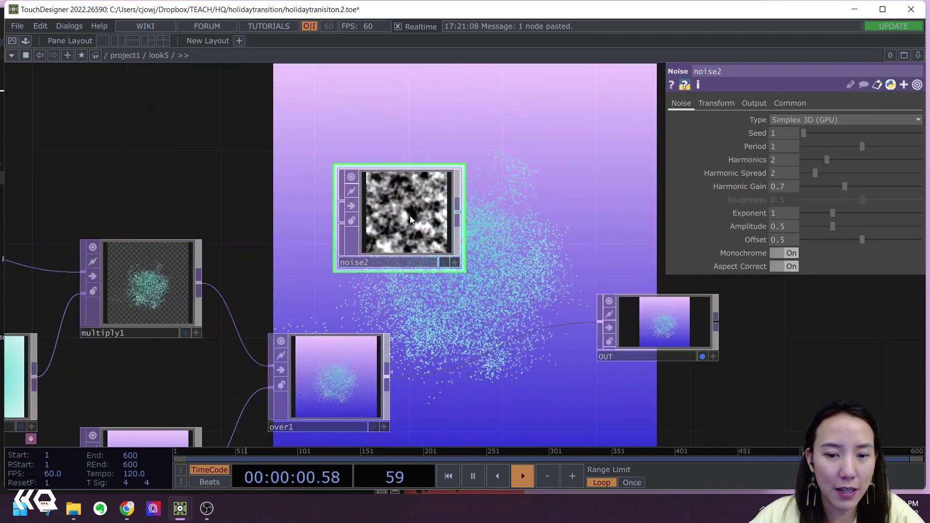
# - Set noise2's Resolution to 1000 by 1000 and its noise Type to Random
pyautogui.click(794, 104)
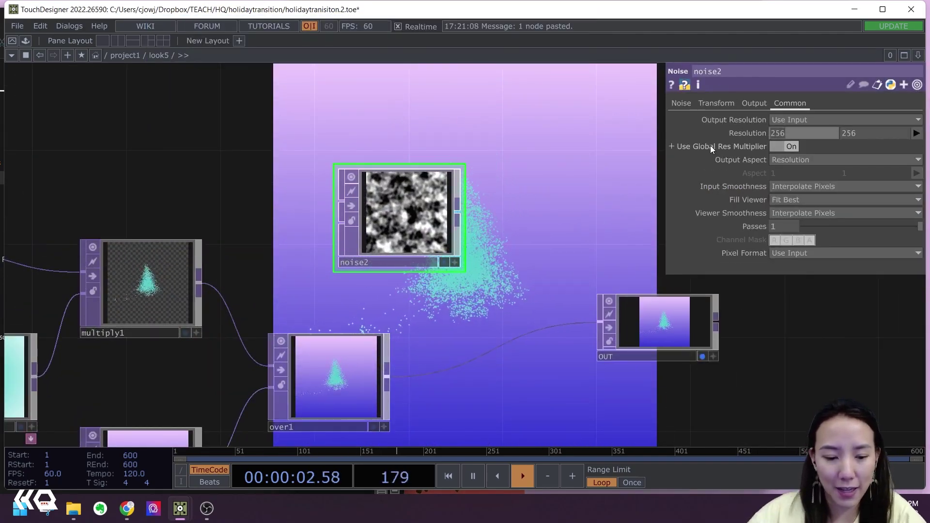
pyautogui.write('1000')
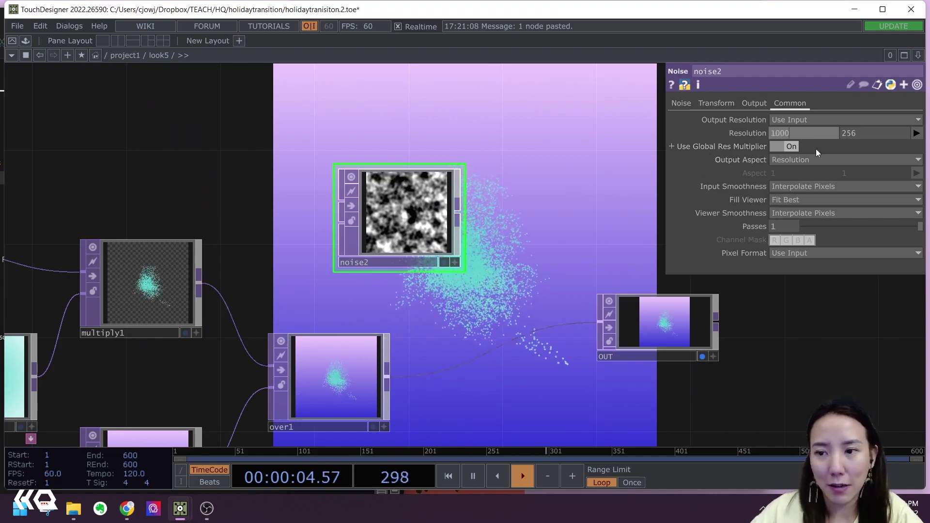
pyautogui.moveTo(864, 135); pyautogui.dragTo(775, 144)
pyautogui.write('1000')
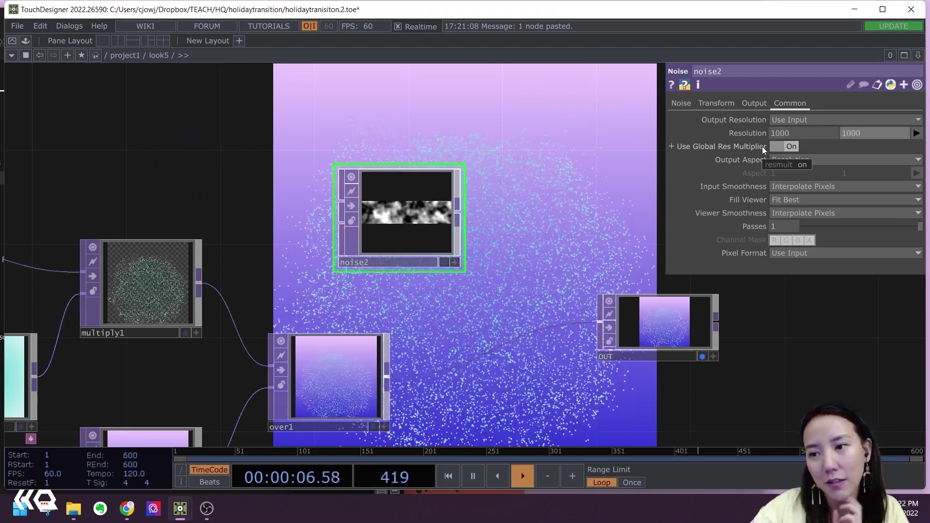
pyautogui.press('Return')
pyautogui.click(682, 103)
pyautogui.click(792, 119)
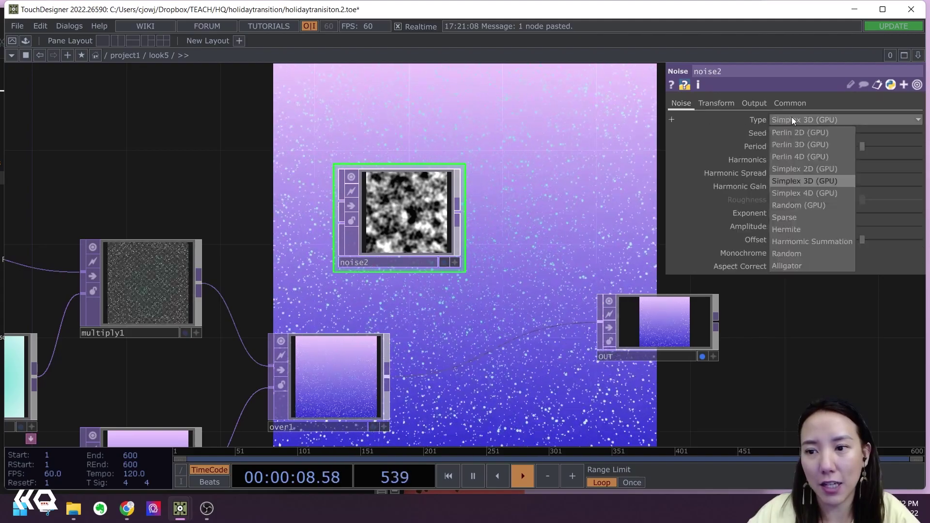
pyautogui.click(804, 254)
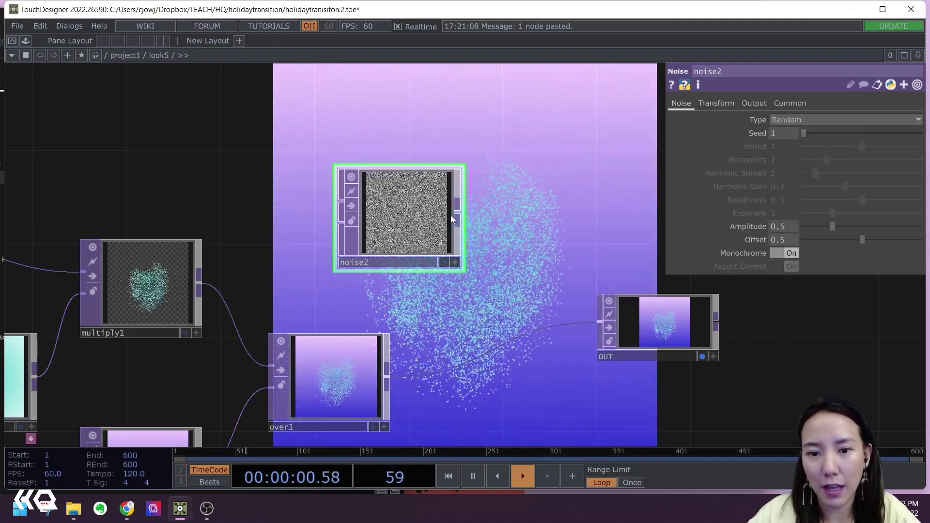
# - Append a Level TOP after noise2 and set its Opacity to 0.1
pyautogui.press('Tab')
pyautogui.write('level')
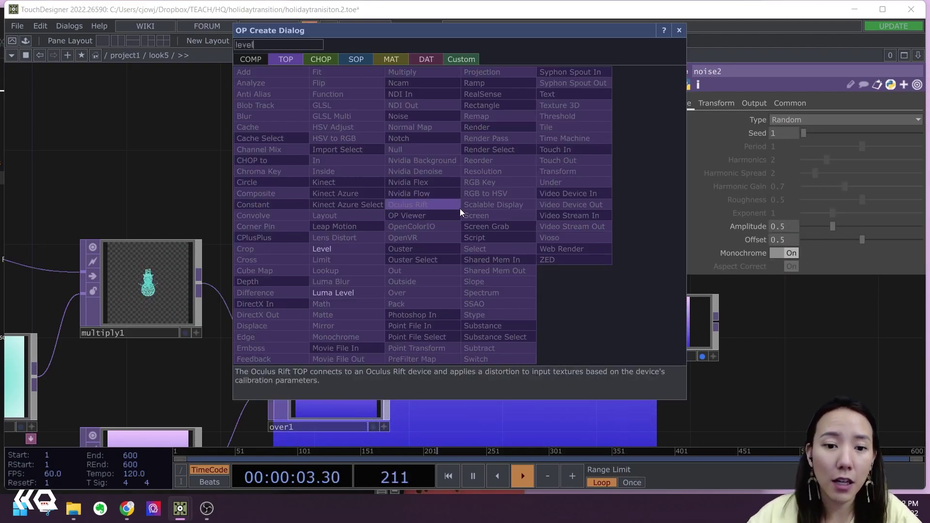
pyautogui.click(362, 248)
pyautogui.click(550, 217)
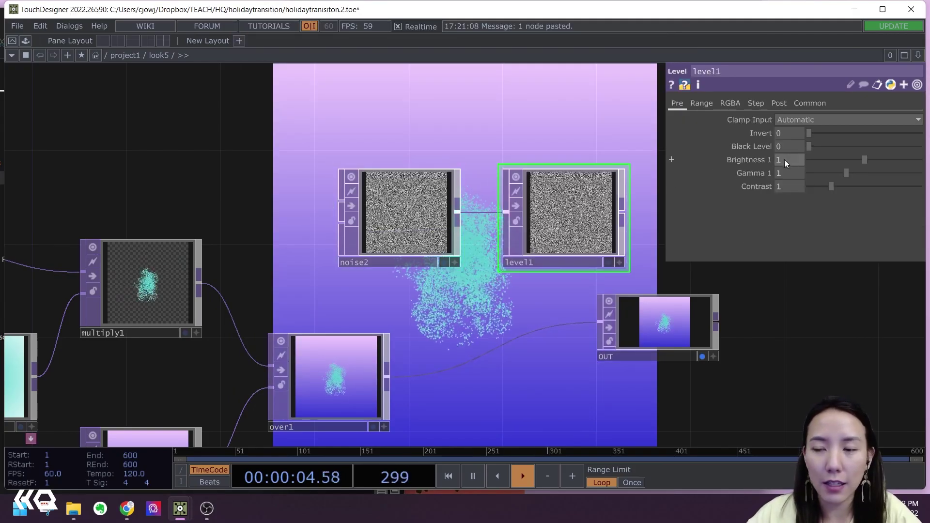
pyautogui.click(780, 103)
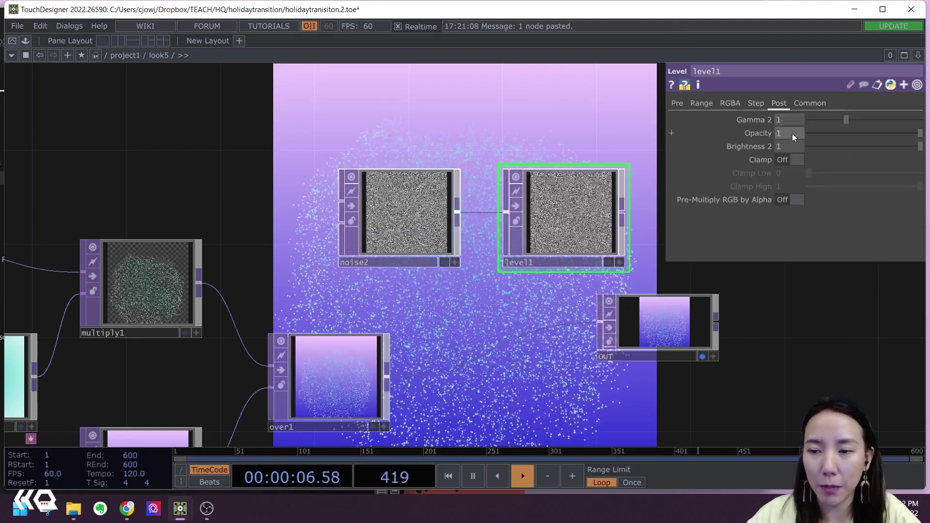
pyautogui.write('.1')
pyautogui.press('Return')
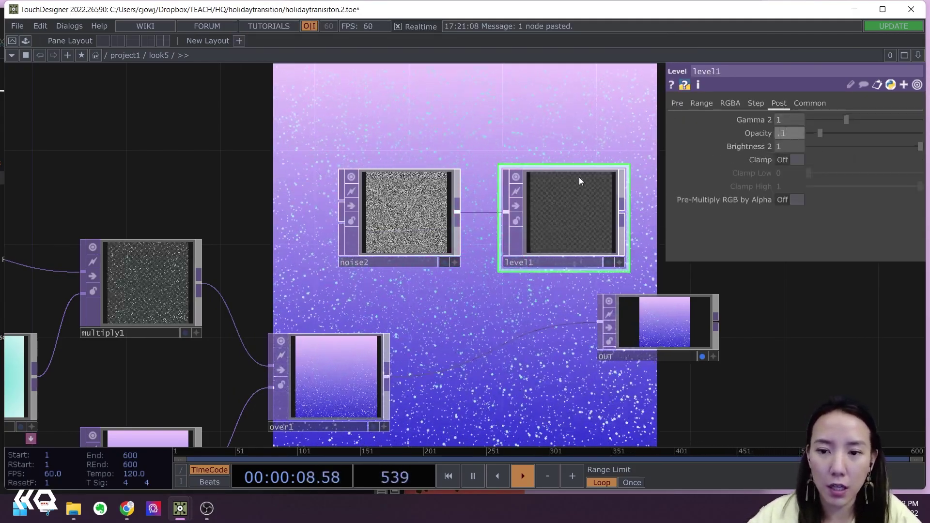
# - Append an Add TOP after level1, connect over1 as its second input, and feed its output into OUT
pyautogui.rightClick(626, 216)
pyautogui.write('ad')
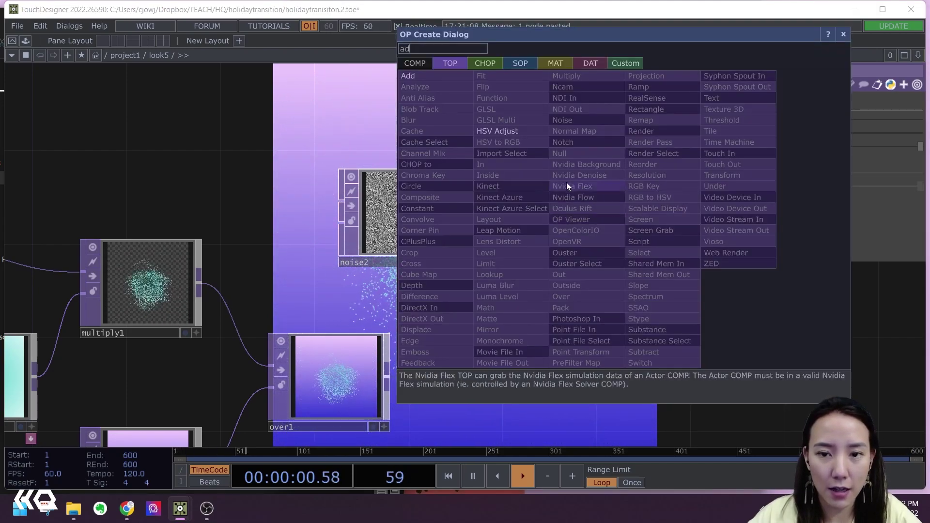
pyautogui.press('Return')
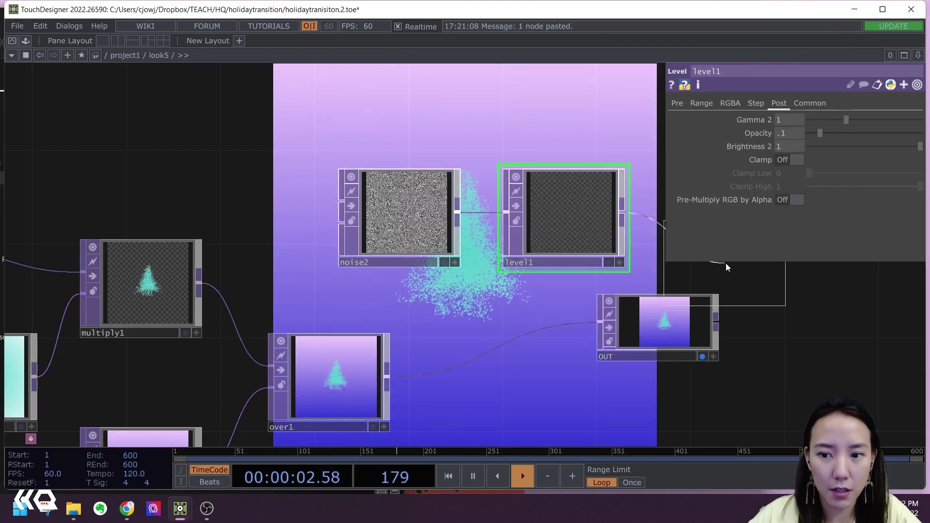
pyautogui.click(751, 277)
pyautogui.moveTo(748, 391); pyautogui.dragTo(516, 414)
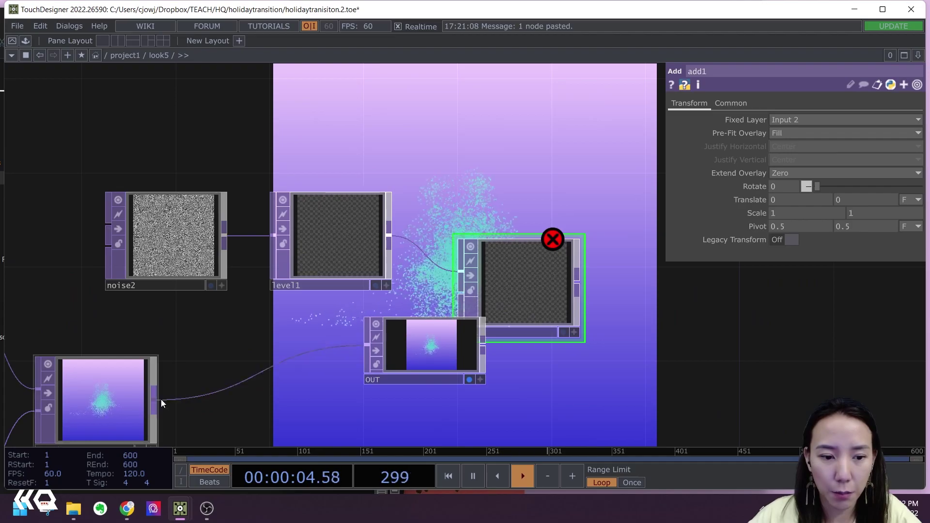
pyautogui.moveTo(161, 399); pyautogui.dragTo(455, 296)
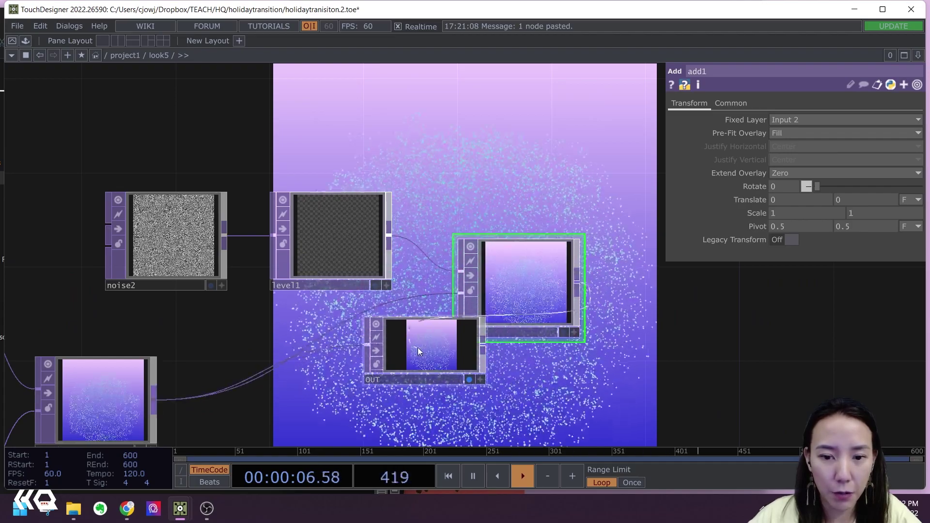
pyautogui.moveTo(415, 351); pyautogui.dragTo(671, 347)
# - Set the Uniform Scale of transform1, the snowman's Transform SOP, to 0.2
pyautogui.scroll(-4, 556, 334)
pyautogui.moveTo(616, 320); pyautogui.dragTo(770, 208)
pyautogui.scroll(-5, 667, 268)
pyautogui.moveTo(681, 299); pyautogui.dragTo(744, 307)
pyautogui.moveTo(424, 308); pyautogui.dragTo(644, 278)
pyautogui.scroll(6, 326, 301)
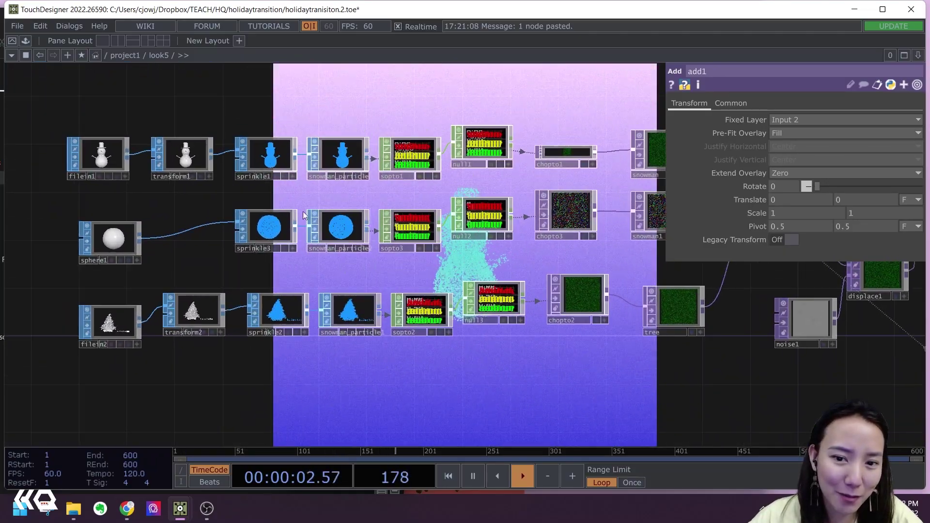
pyautogui.moveTo(196, 196); pyautogui.dragTo(296, 293)
pyautogui.click(275, 255)
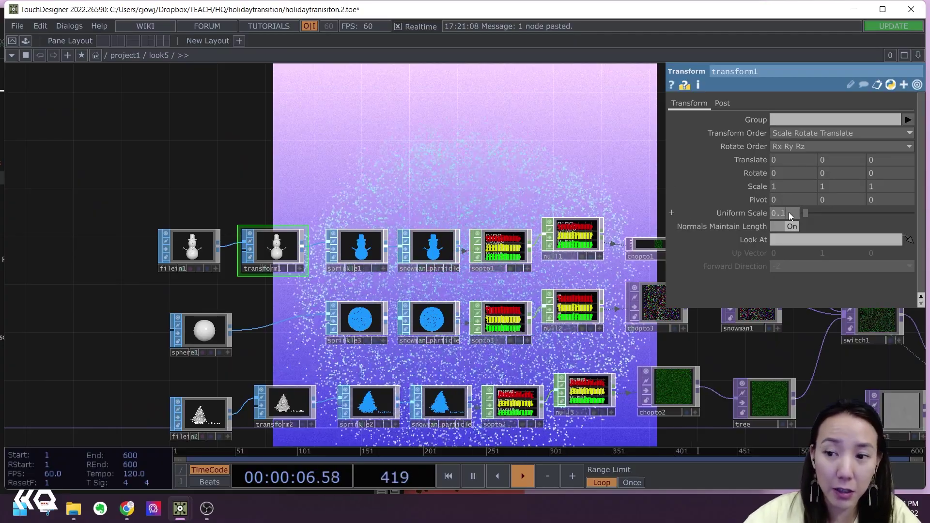
pyautogui.press('BackSpace')
pyautogui.write('2')
pyautogui.press('Return')
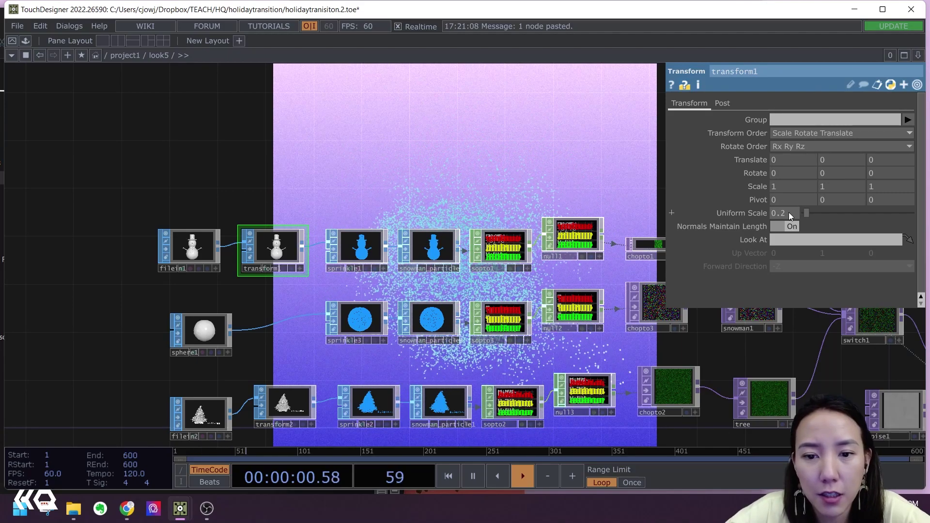
# - Raise the cam1 camera by setting its Translate Y to 0.3
pyautogui.scroll(-2, 533, 228)
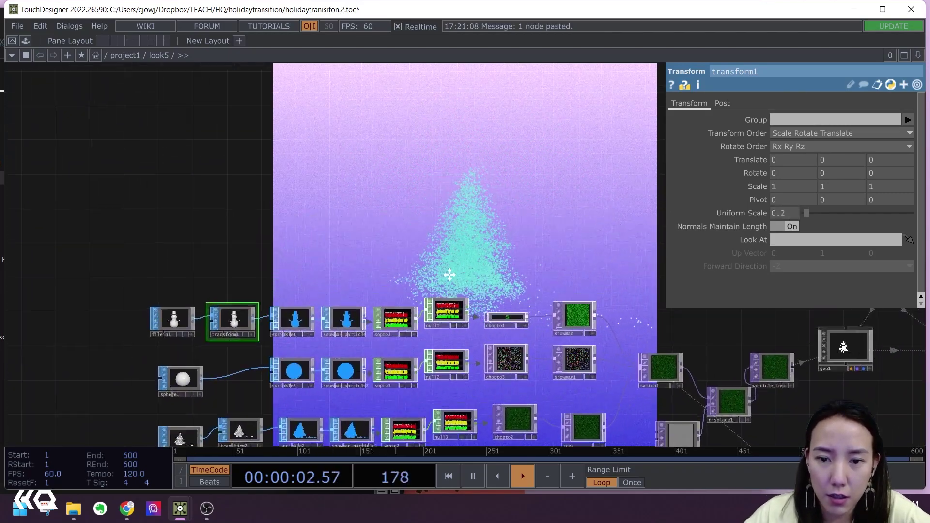
pyautogui.moveTo(440, 280); pyautogui.dragTo(474, 142)
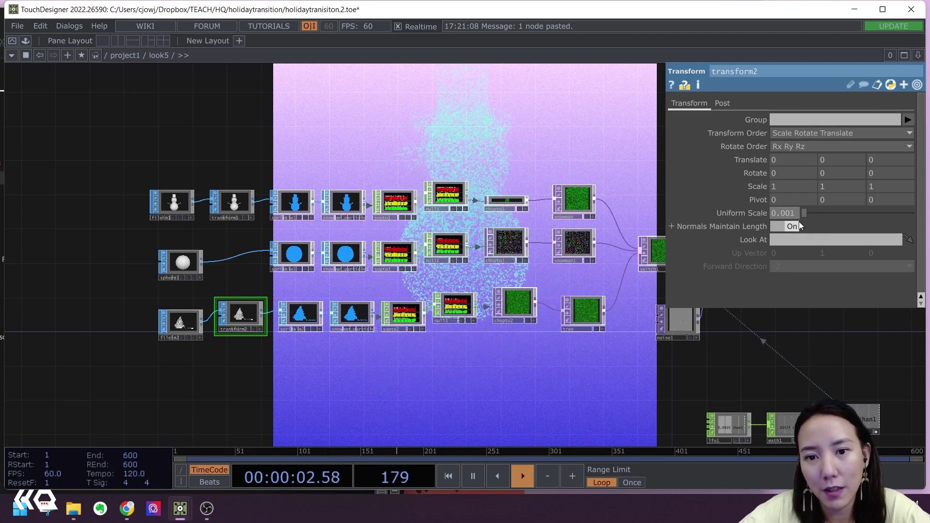
pyautogui.moveTo(489, 368); pyautogui.dragTo(264, 358)
pyautogui.moveTo(499, 320); pyautogui.dragTo(343, 314)
pyautogui.hscroll(2, 578, 222)
pyautogui.click(387, 138)
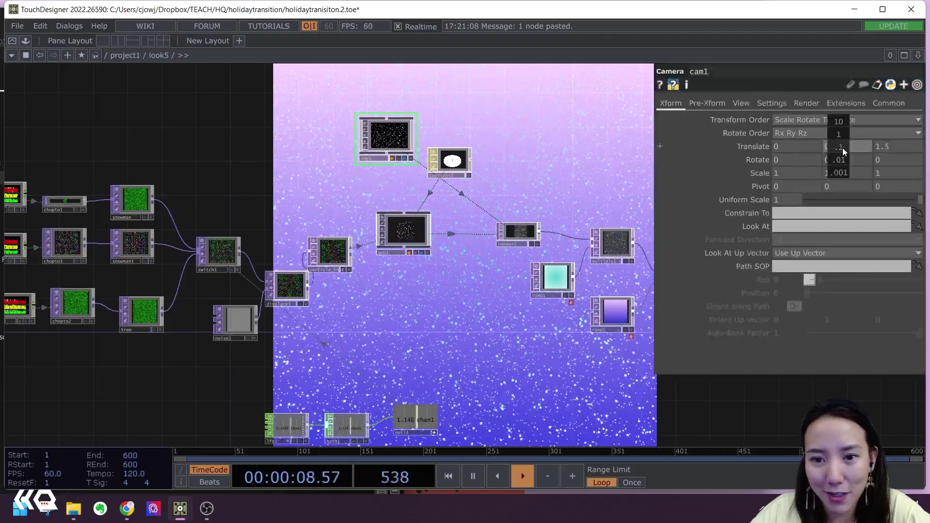
pyautogui.middleClick(839, 147)
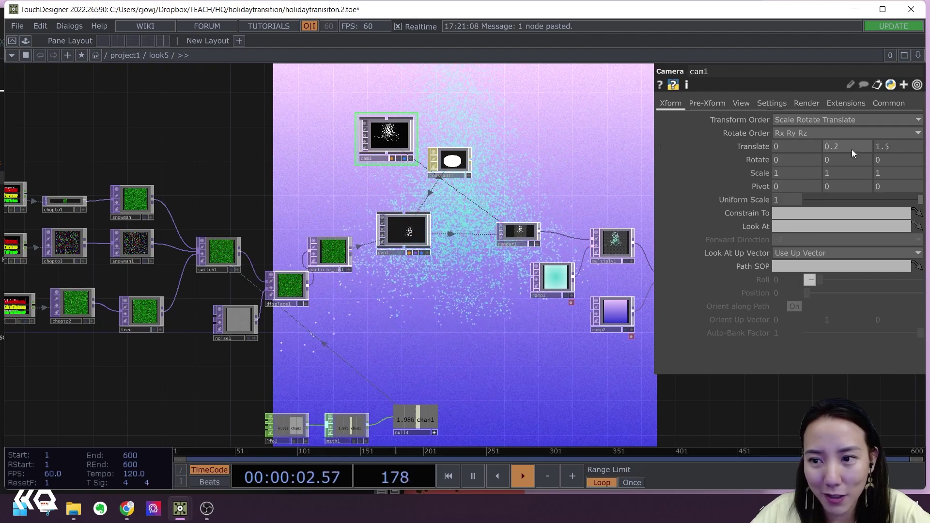
pyautogui.moveTo(836, 145); pyautogui.dragTo(826, 124, button='middle')
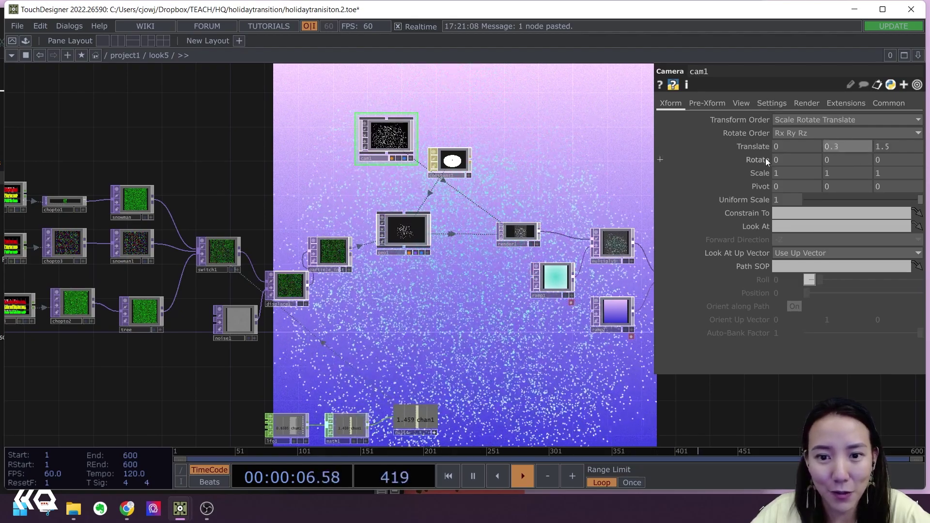
pyautogui.scroll(-2, 601, 170)
pyautogui.scroll(-3, 600, 170)
pyautogui.scroll(2, 428, 285)
pyautogui.moveTo(352, 277); pyautogui.dragTo(165, 267)
pyautogui.scroll(2, 361, 211)
pyautogui.scroll(2, 360, 211)
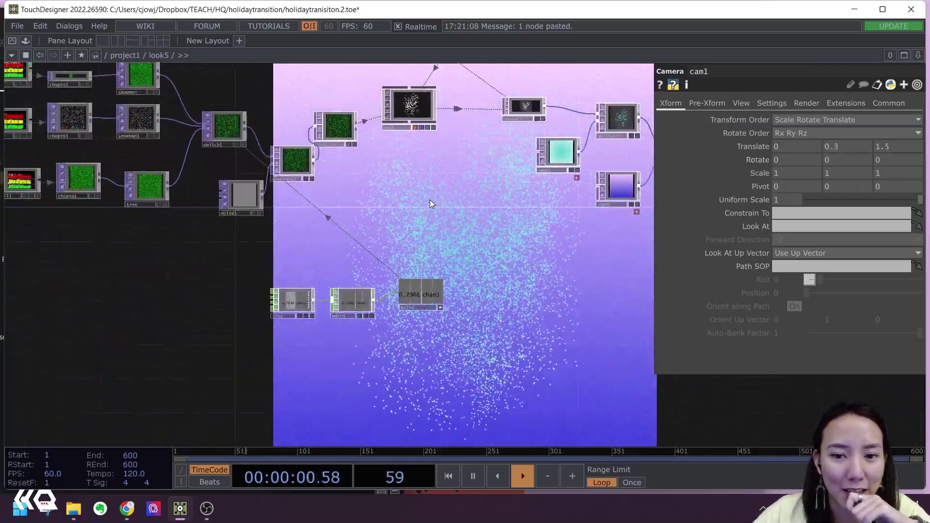
pyautogui.moveTo(458, 205); pyautogui.dragTo(360, 253)
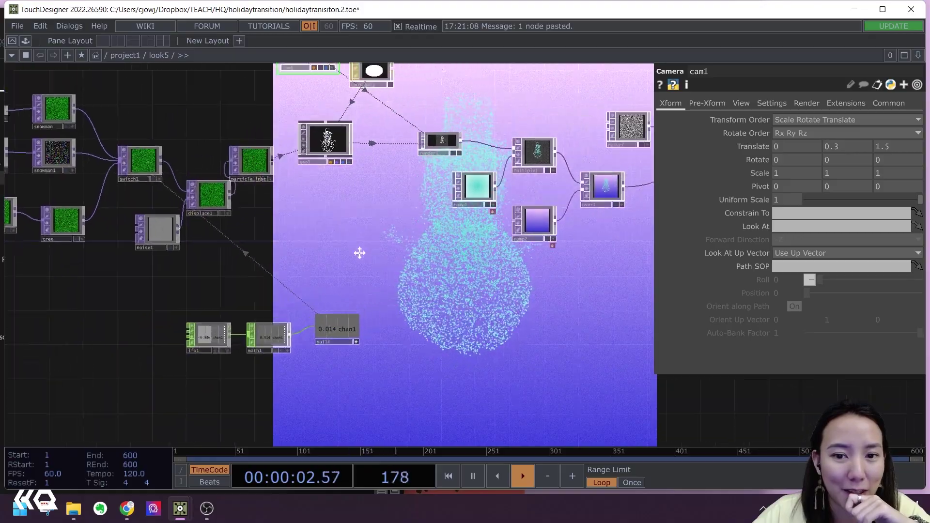